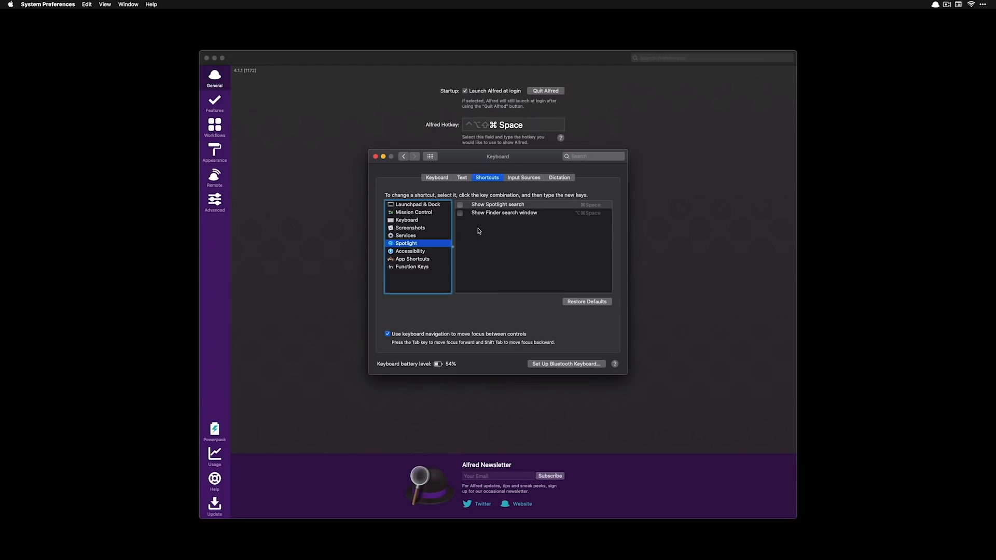
# Close the Keyboard shortcuts window in System Preferences
pyautogui.click(375, 157)
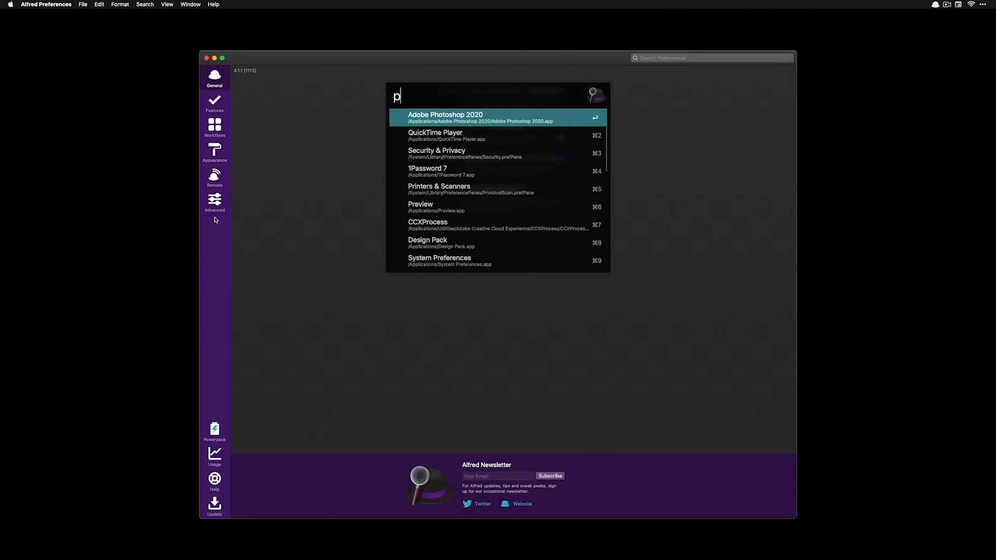
# Narrow the Alfred query to 'ph' and show the Features section of Alfred Preferences
pyautogui.write('h')
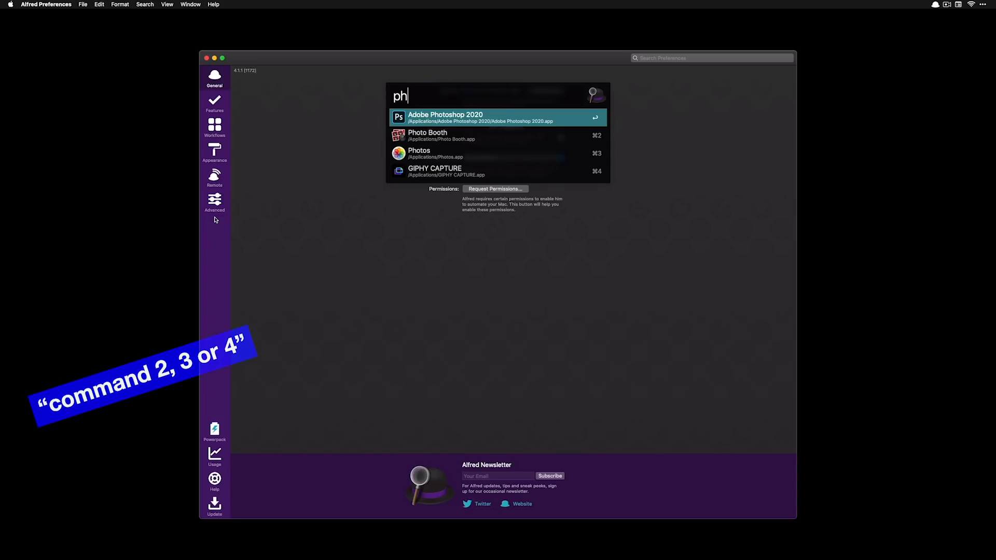
pyautogui.click(218, 106)
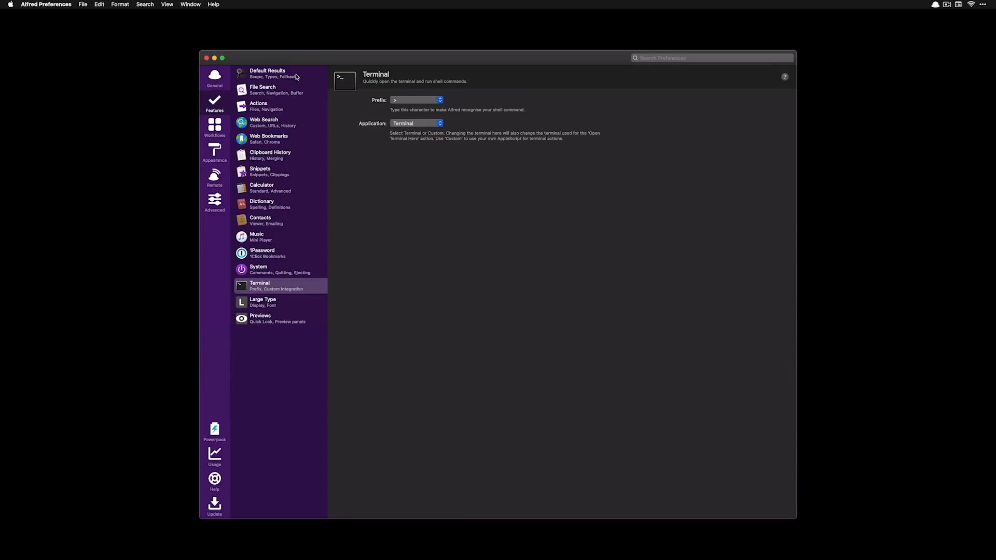
# Show the Default Results settings, then open and dismiss Alfred's menu-bar options list
pyautogui.click(297, 77)
pyautogui.click(935, 5)
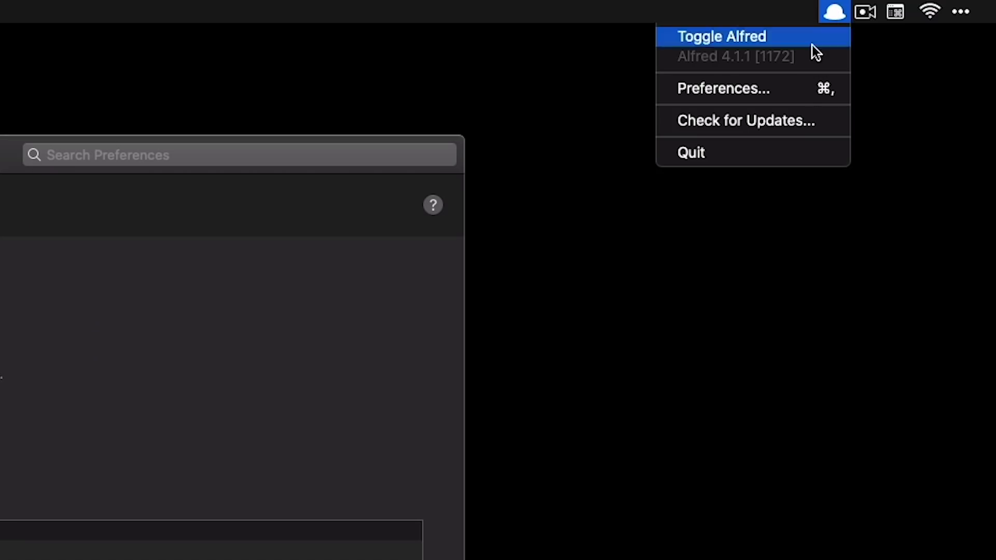
pyautogui.click(176, 394)
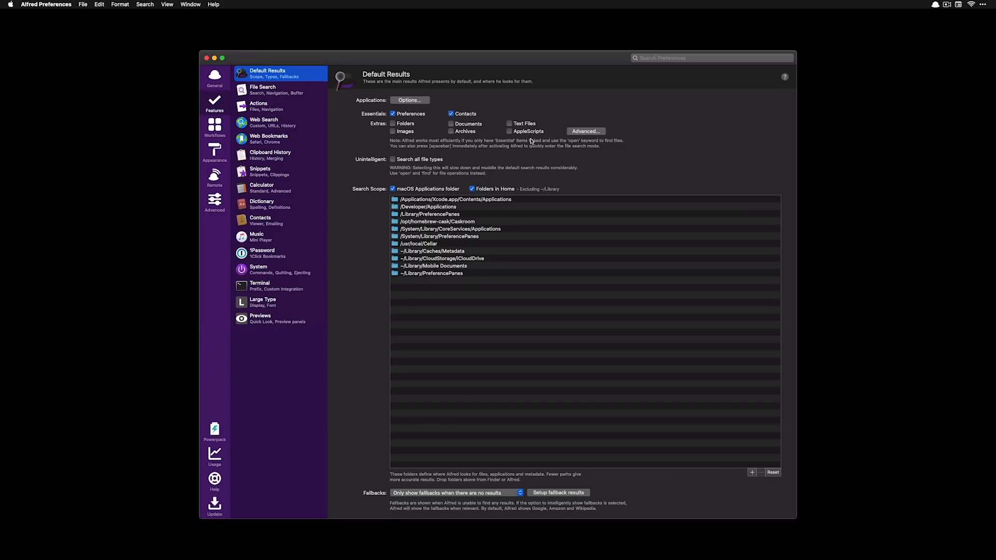
# Try Alfred searches for 'luke' and 'key', dismissing the bar after each
pyautogui.hotkey('alt', 'space')
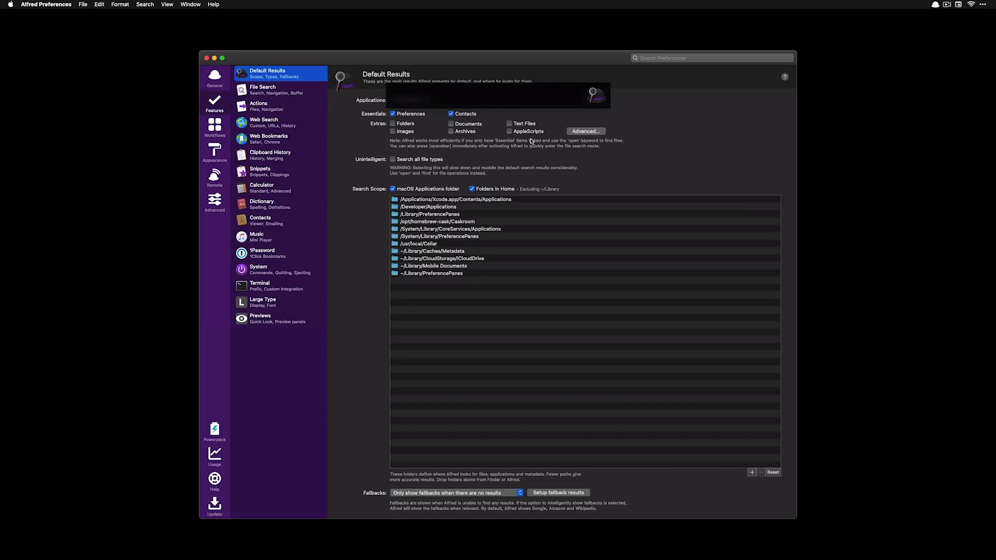
pyautogui.write('luke')
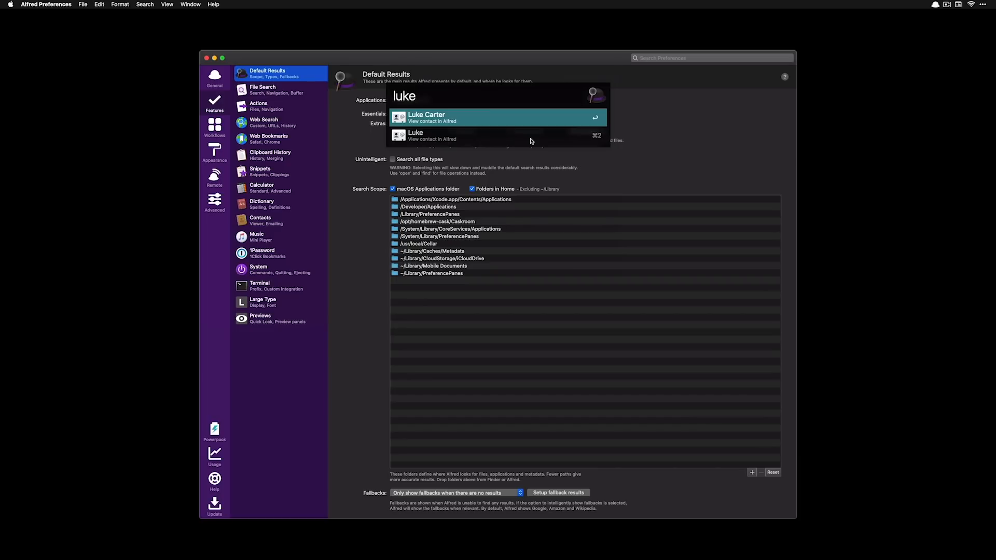
pyautogui.press('Escape')
pyautogui.hotkey('alt', 'space')
pyautogui.write('key')
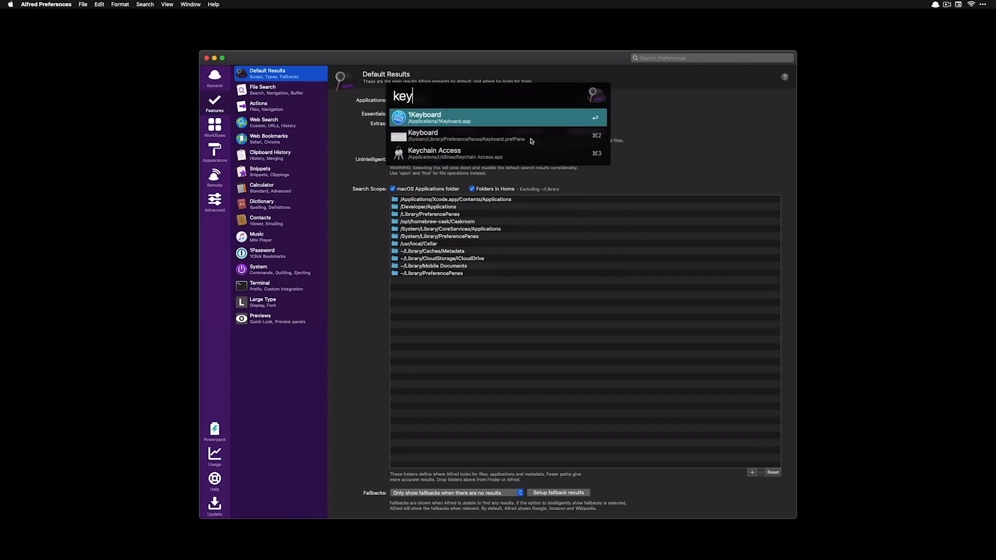
pyautogui.press('Escape')
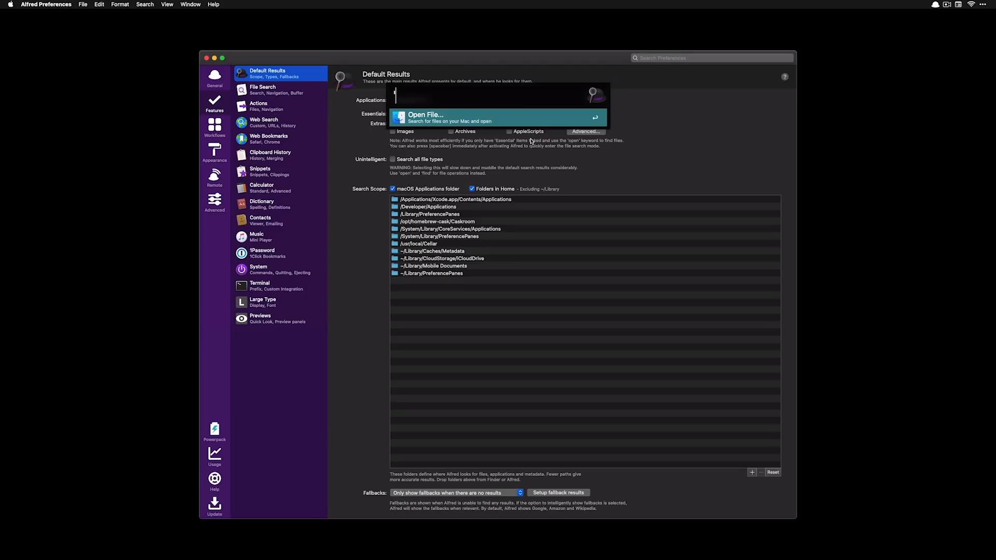
# Run a file search for 'fonts and move down through the font file results
pyautogui.write('down')
pyautogui.press('super+a')
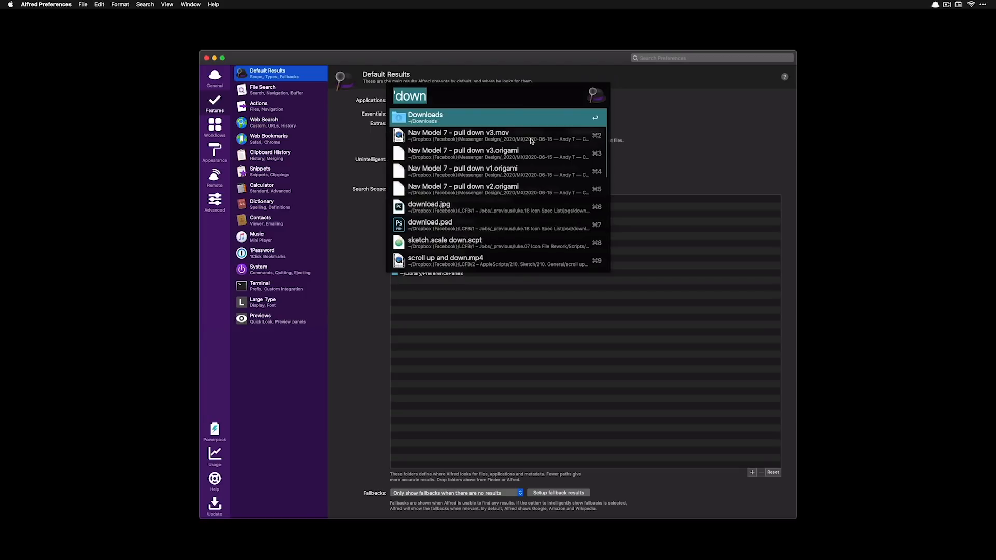
pyautogui.write("'fonts")
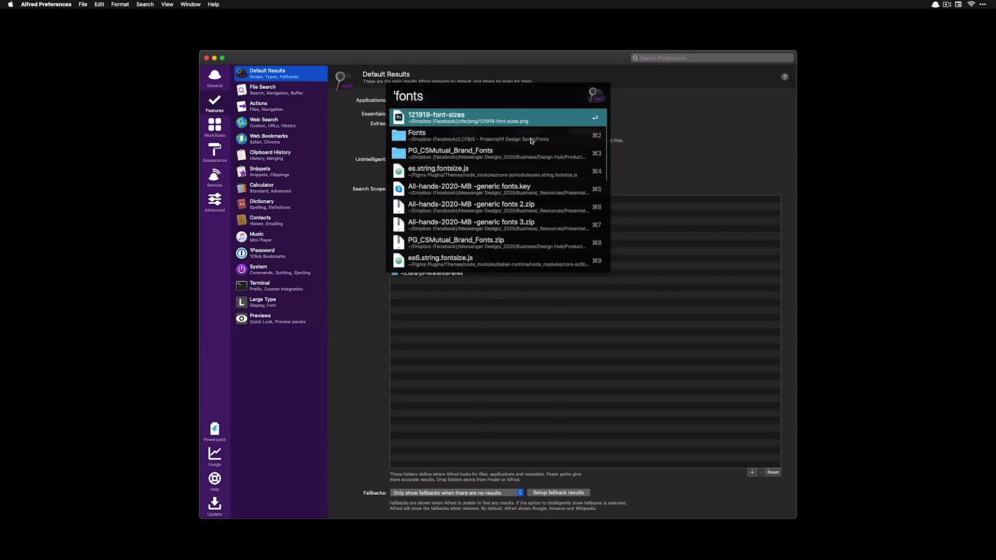
pyautogui.press('Down')
pyautogui.press('Down')
pyautogui.press('Down')
pyautogui.press('Down')
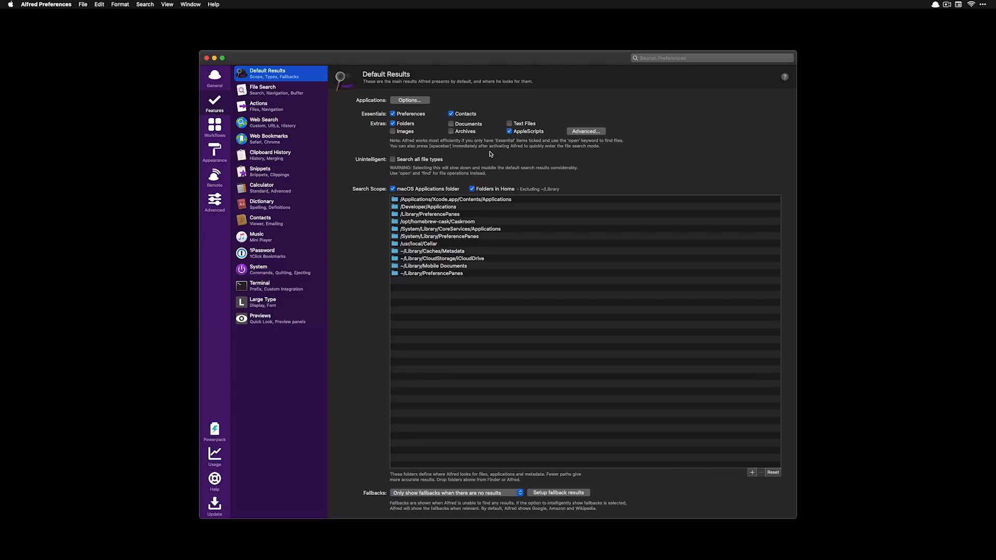
# Search Alfred for 'change' scripts, then file-search for 'change dark
pyautogui.hotkey('alt', 'space')
pyautogui.write('change')
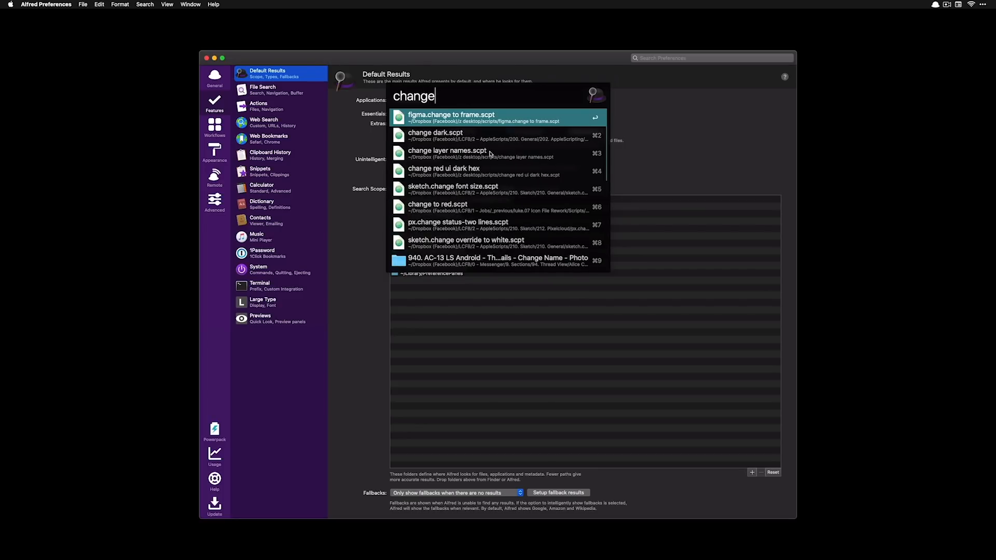
pyautogui.press('Down')
pyautogui.hotkey('alt', 'BackSpace')
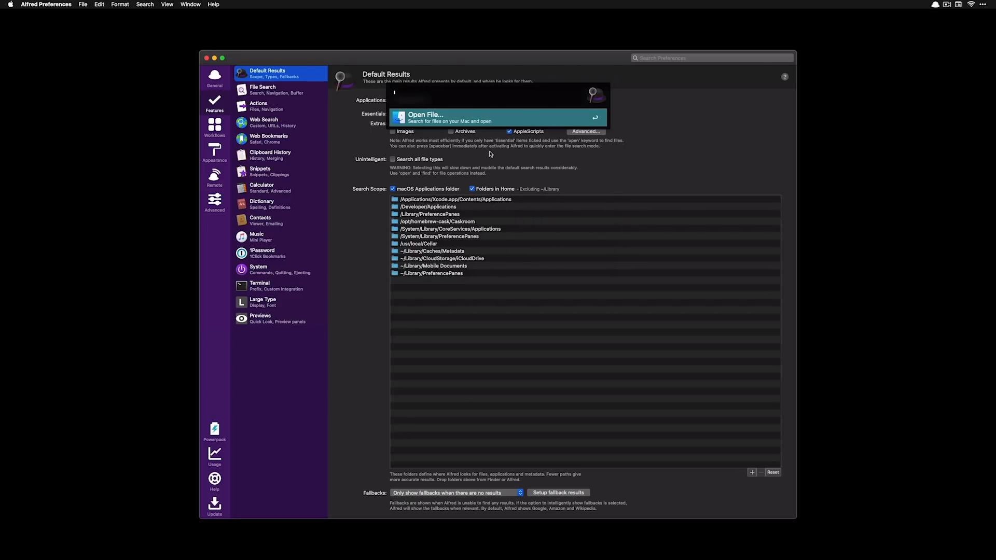
pyautogui.write("'change")
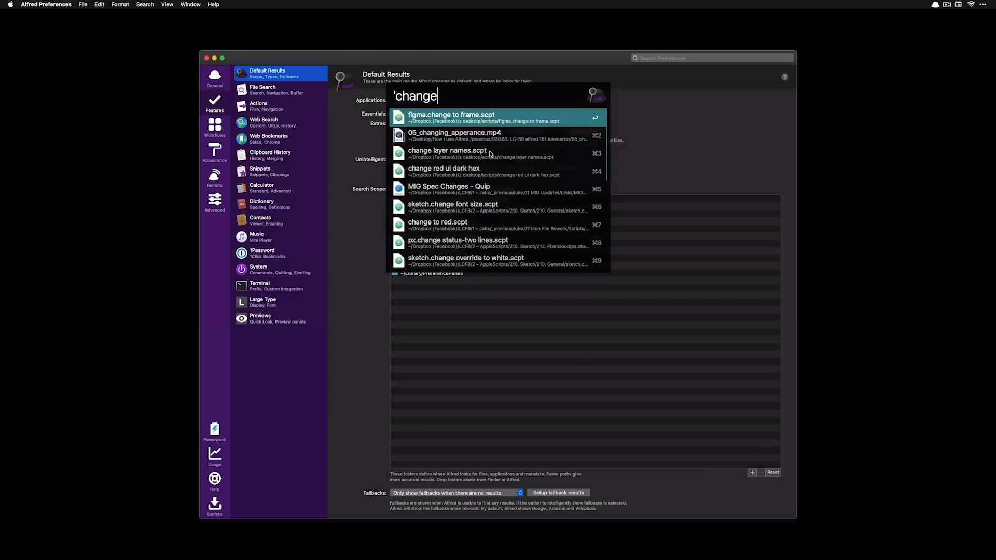
pyautogui.write(' dark')
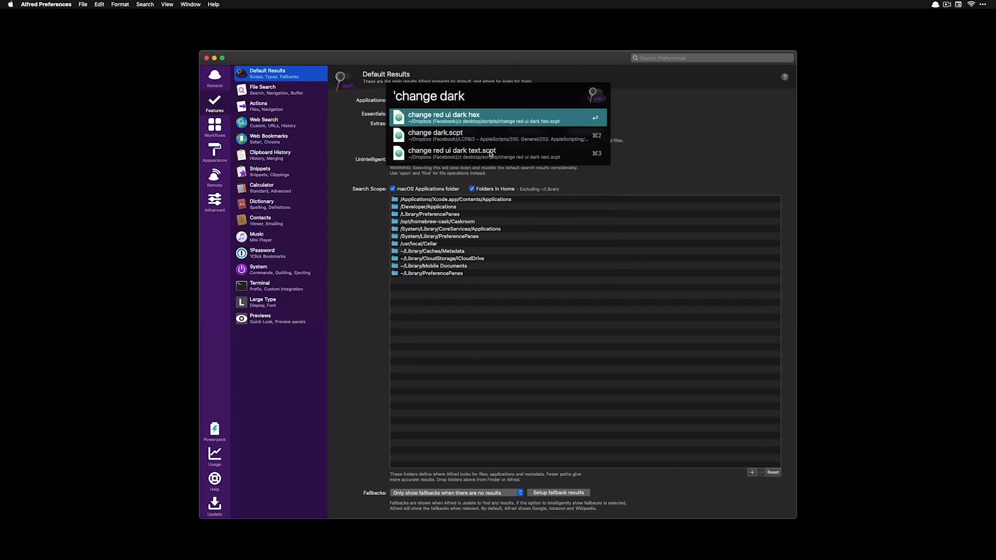
pyautogui.press('Escape')
# Run the dark script by searching 'change dar' in Alfred
pyautogui.hotkey('alt', 'space')
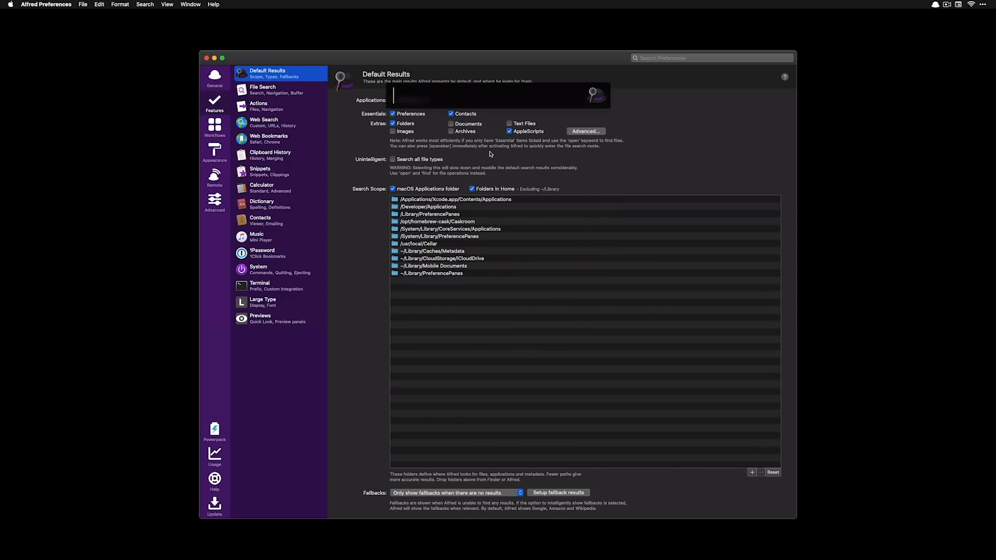
pyautogui.write('change dar')
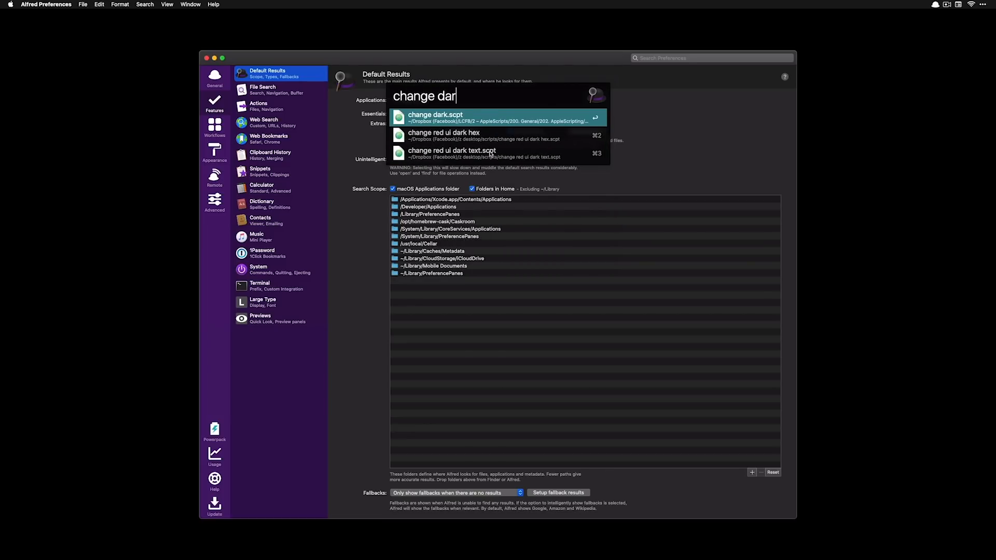
pyautogui.press('Return')
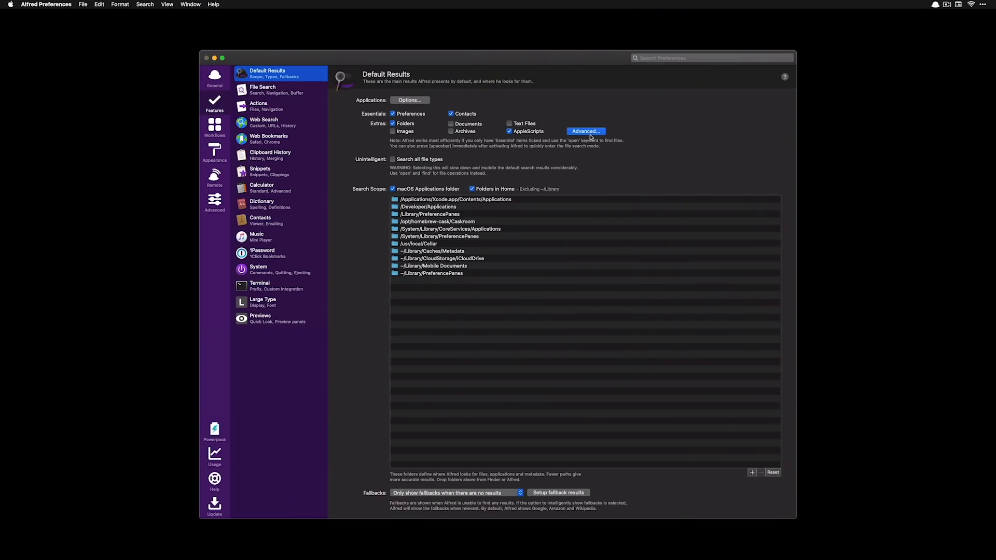
# Open Advanced file types, Google-search 'how to make cake' via Alfred, and open General preferences
pyautogui.click(586, 132)
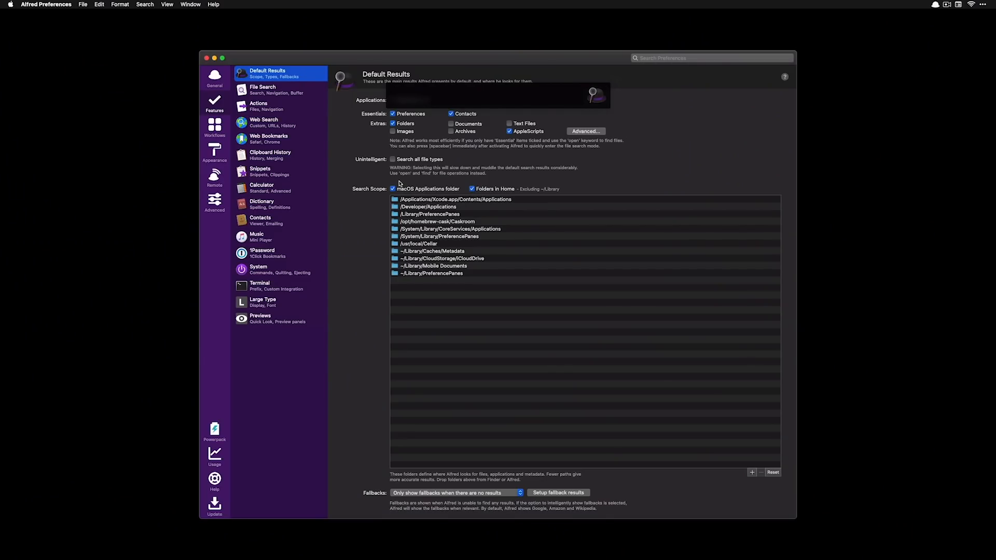
pyautogui.write('how to a')
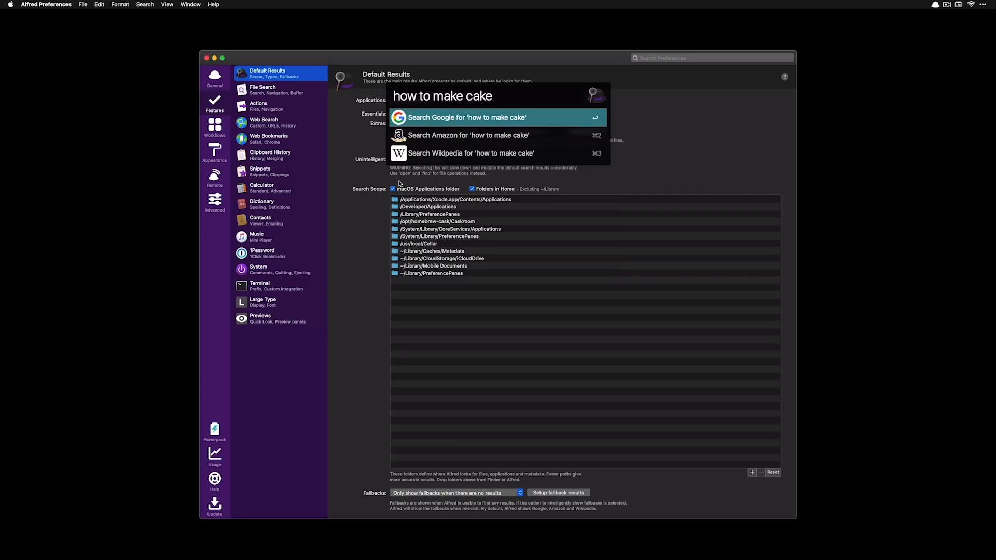
pyautogui.press('Return')
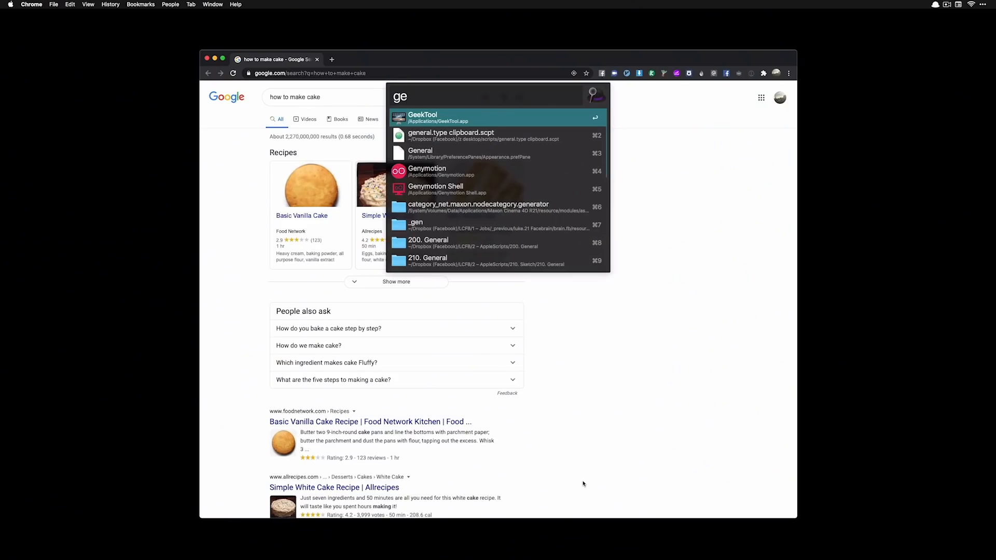
pyautogui.write('ner')
pyautogui.press('super+2')
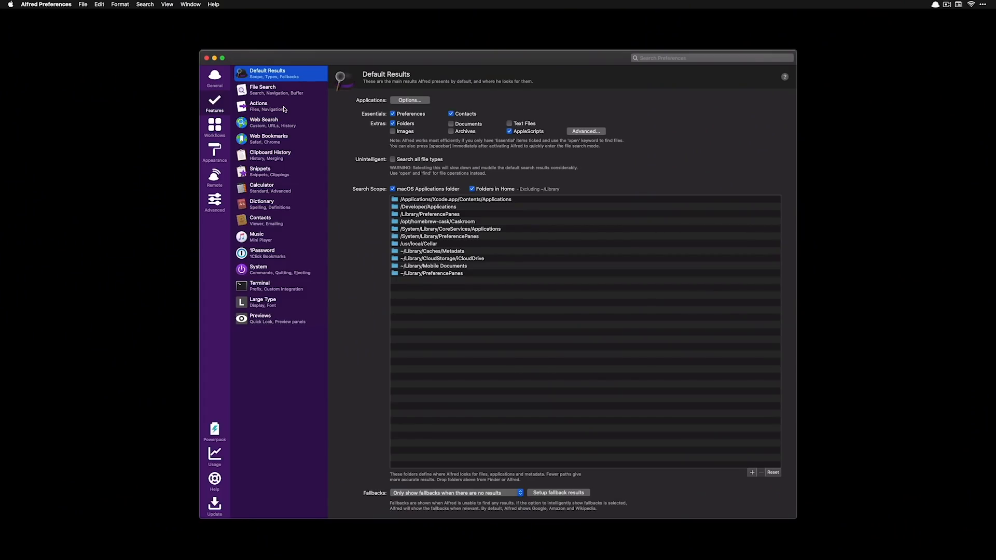
# Launch Chrome through Alfred and load Google Maps in a new tab
pyautogui.hotkey('alt', 'space')
pyautogui.write('ch')
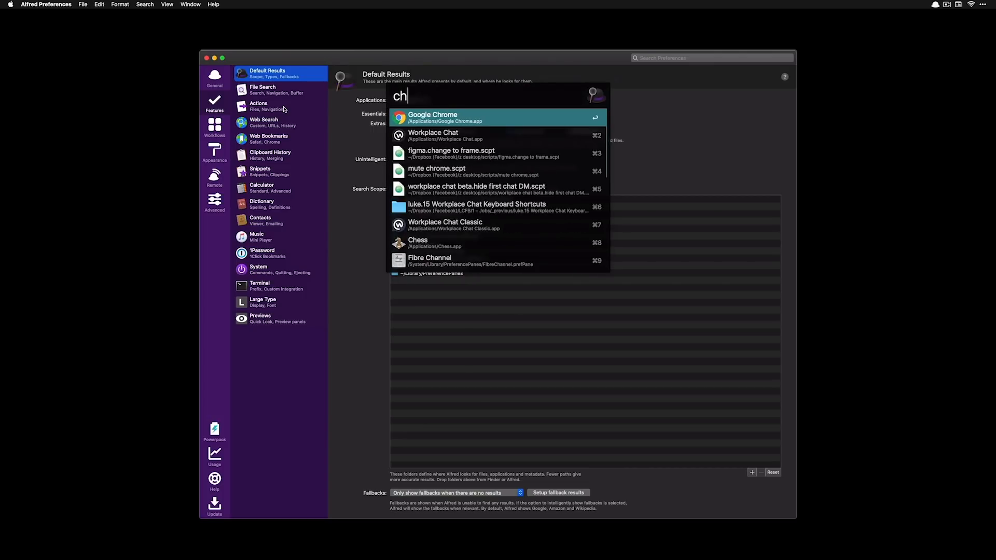
pyautogui.press('Return')
pyautogui.press('super+t')
pyautogui.write('maps')
pyautogui.press('Return')
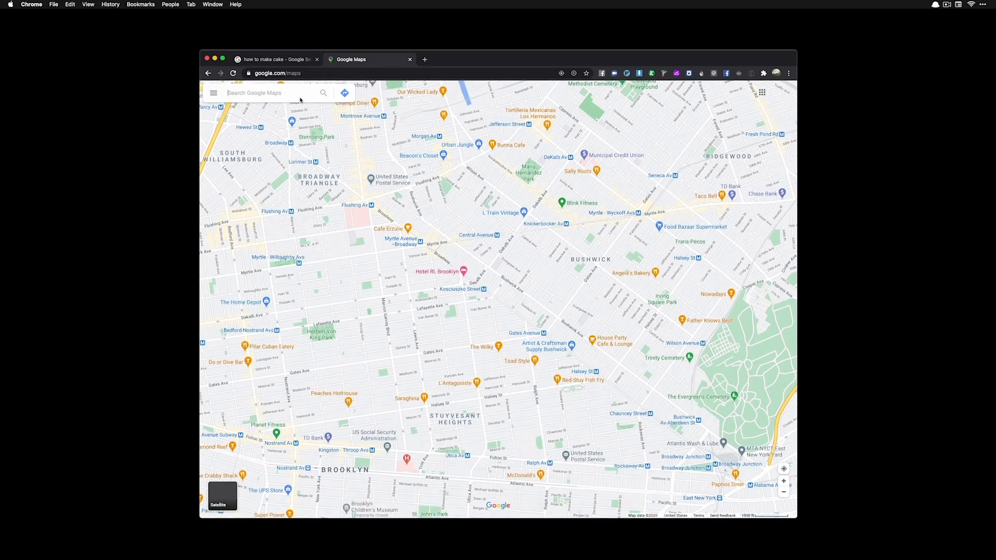
# Search Google Maps for 'ikea', then bring up Alfred's preferences
pyautogui.write('ikea')
pyautogui.press('Return')
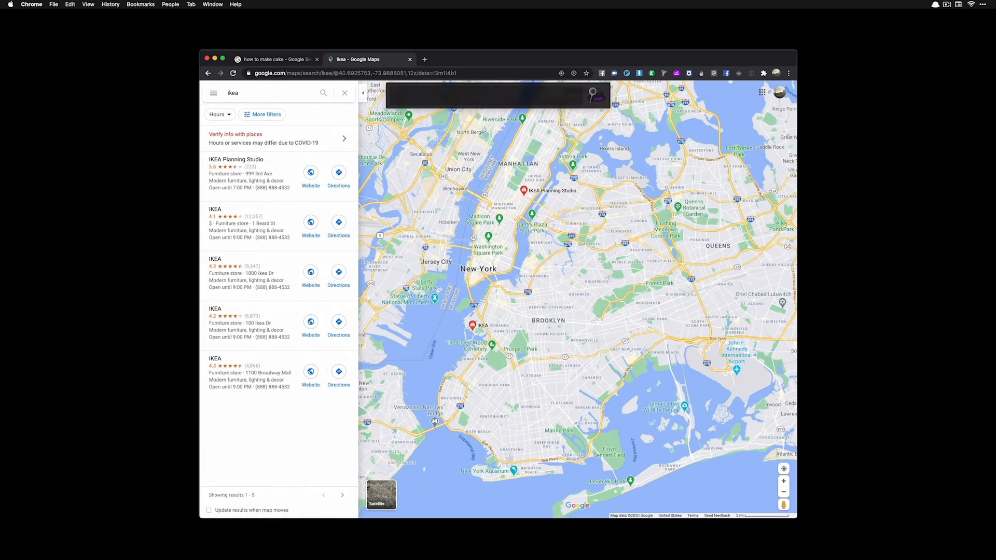
pyautogui.press('super+comma')
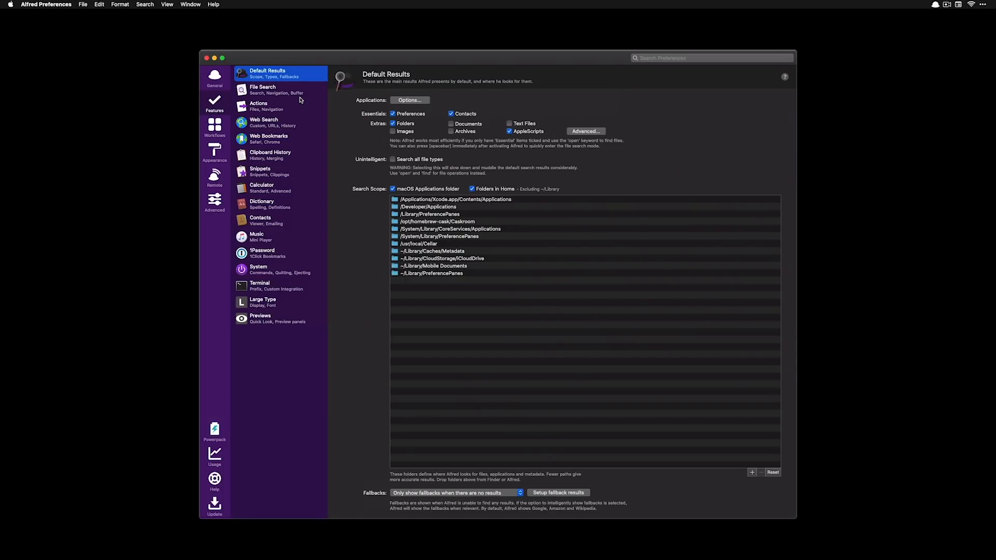
# Reopen Alfred Preferences from the menu bar, go to Web Search, and select the Google Maps keyword
pyautogui.click(935, 5)
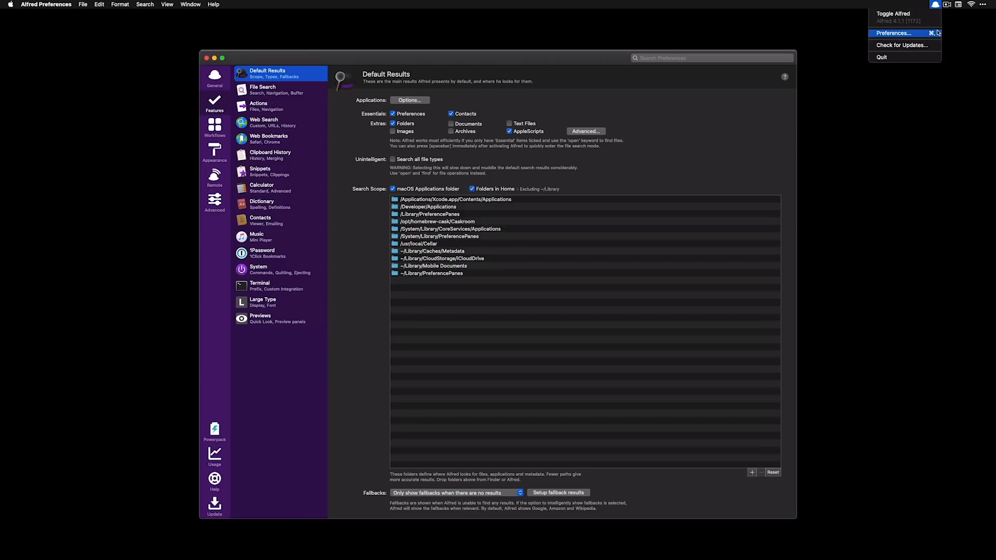
pyautogui.click(281, 94)
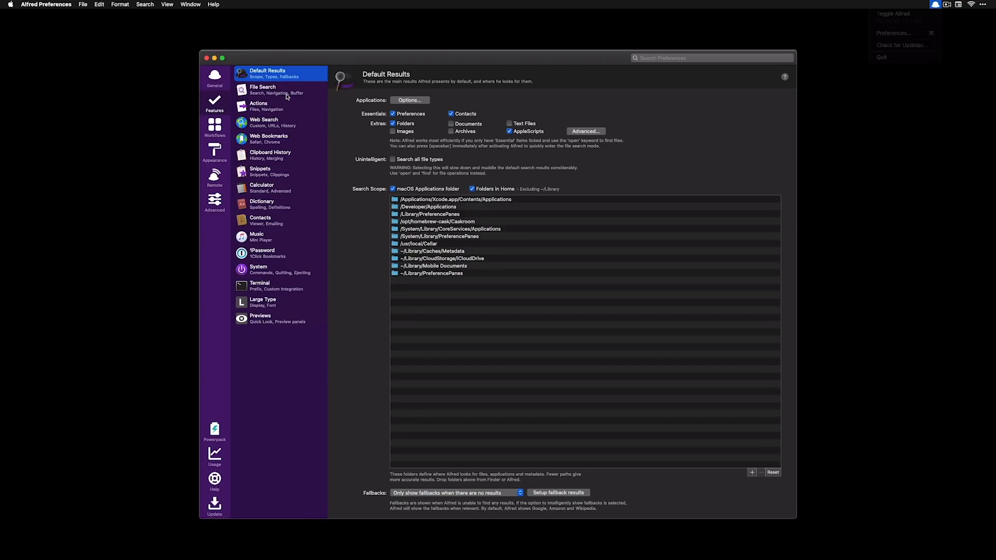
pyautogui.click(288, 124)
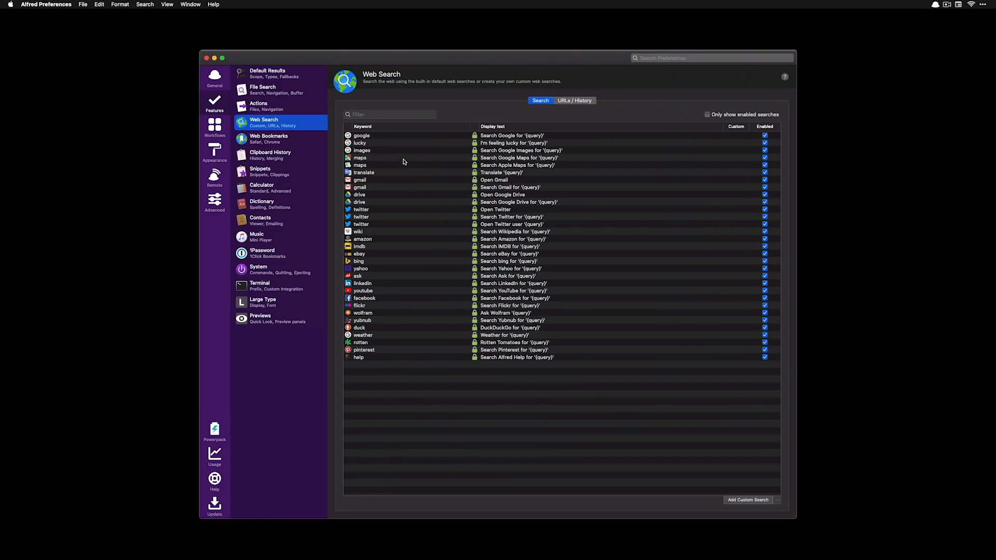
pyautogui.click(408, 160)
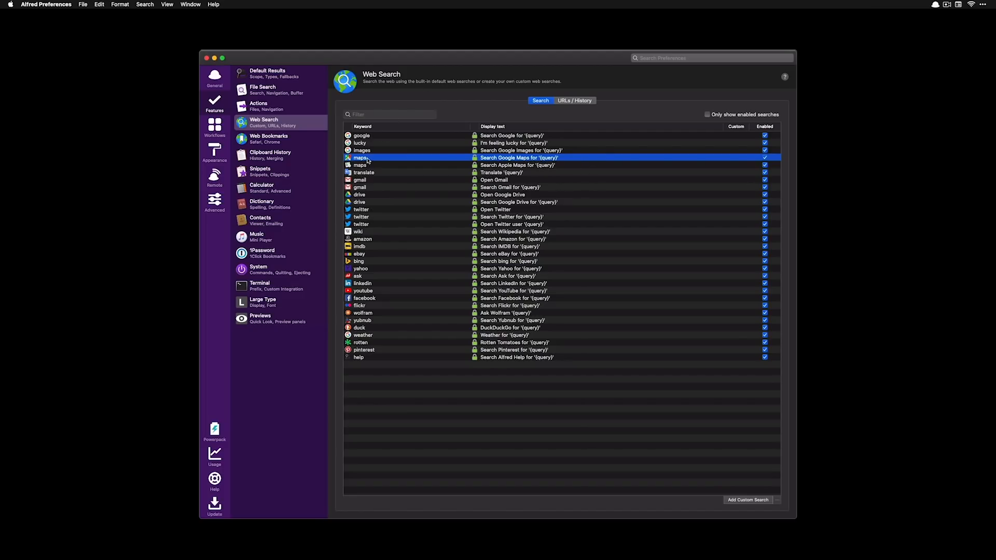
# Run Alfred's 'maps ikea' keyword search, replacing the initial 'where is ikea' query
pyautogui.hotkey('alt', 'space')
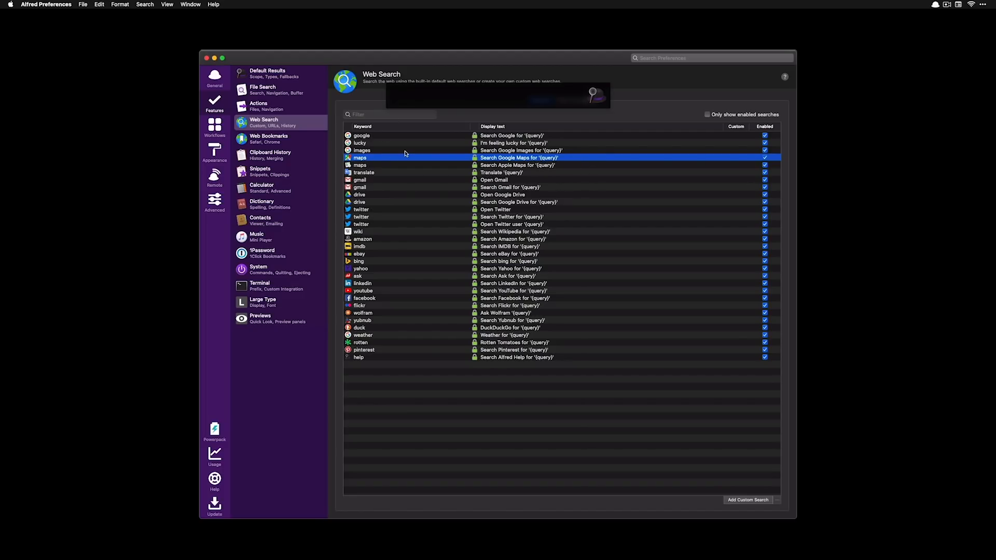
pyautogui.write('where is ikea')
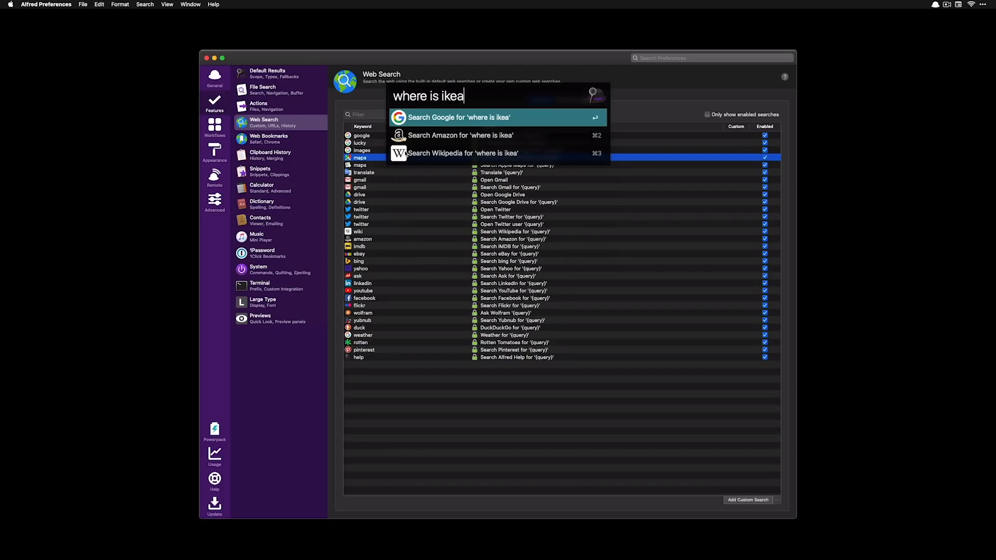
pyautogui.press('super+a')
pyautogui.write('maps')
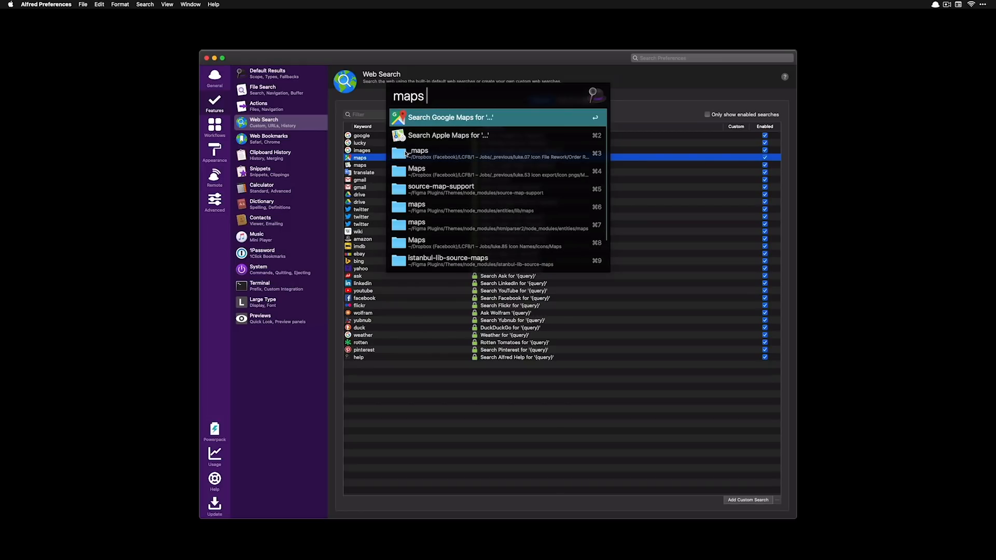
pyautogui.write(' ikea')
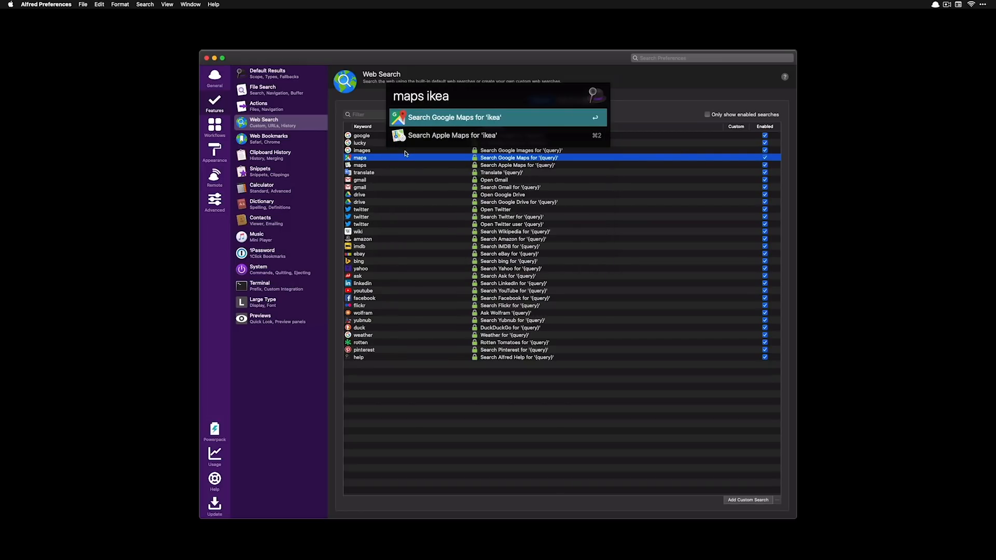
pyautogui.press('Return')
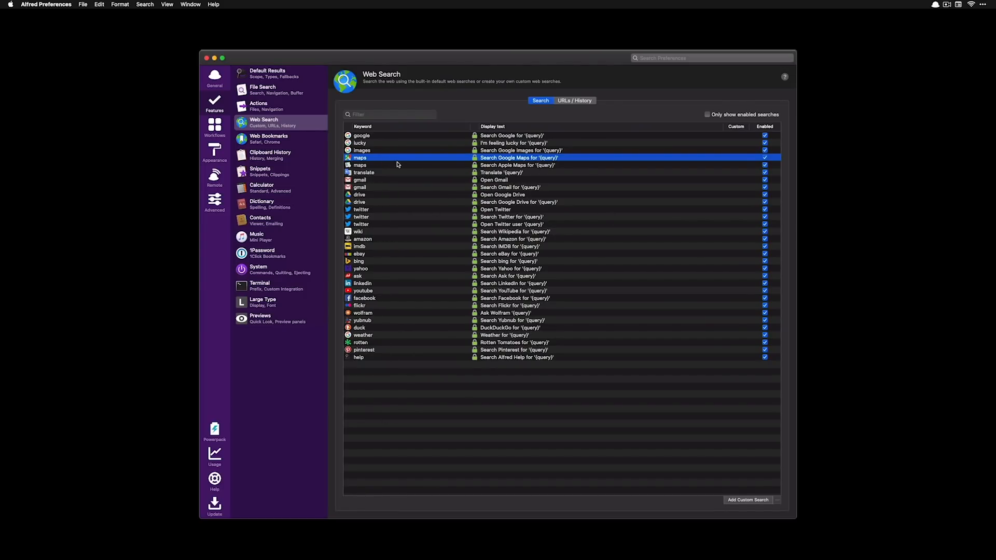
# Search YouTube for 'the productiviy sho' via the youtube keyword, close that tab, and return to Alfred
pyautogui.hotkey('alt', 'space')
pyautogui.write('youtube the pr')
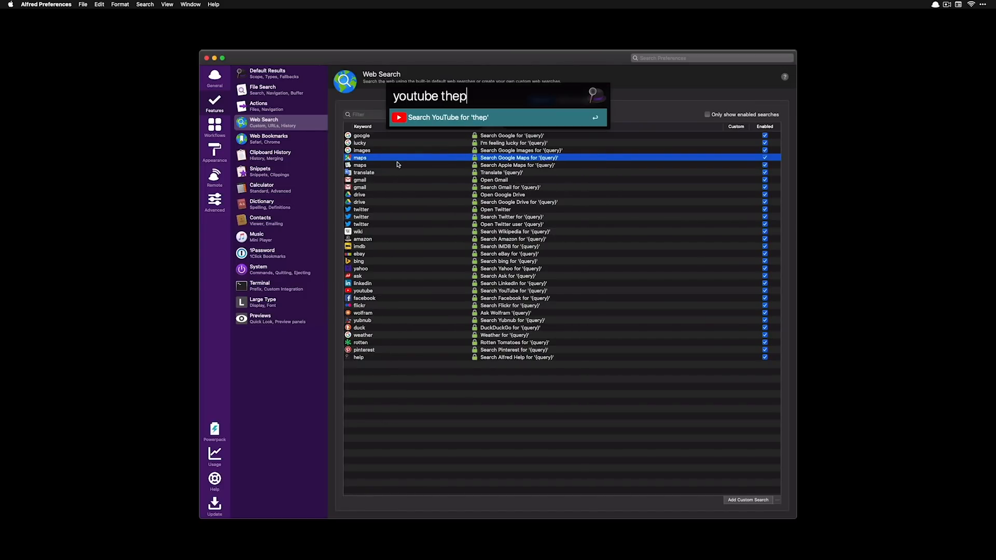
pyautogui.write('oductiviy sho')
pyautogui.press('Return')
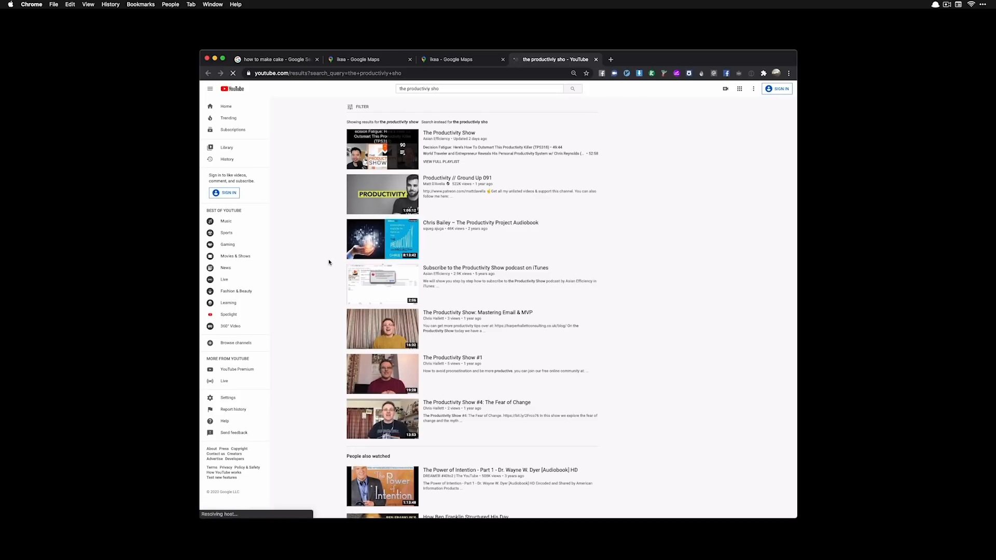
pyautogui.press('super+w')
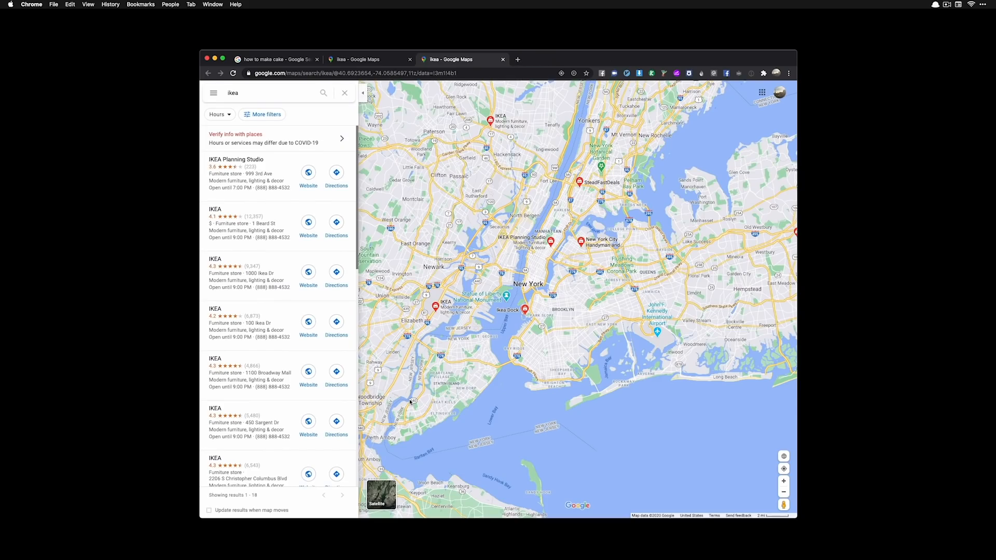
pyautogui.press('super+Tab')
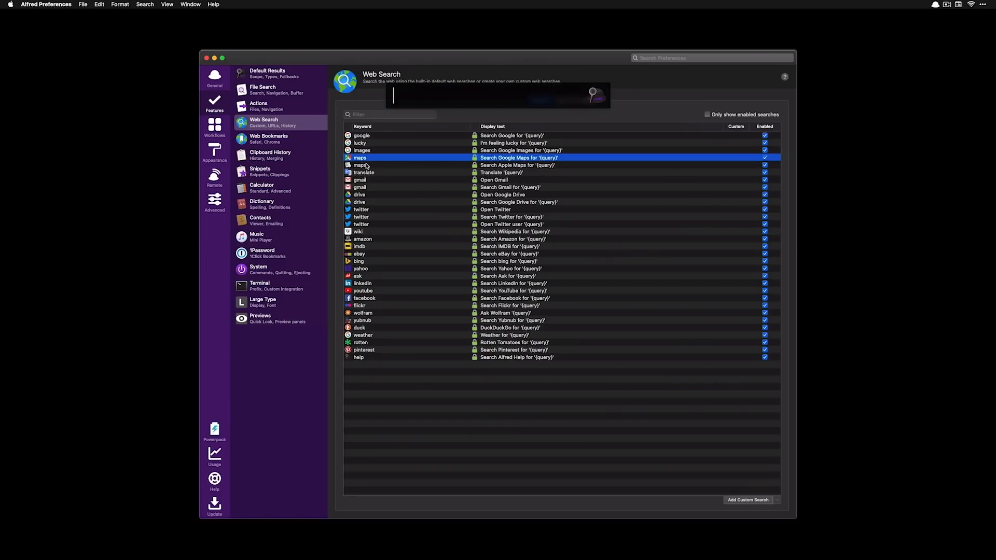
# Run a Google Maps search for 'ikea' using the 'maps' keyword
pyautogui.write('map')
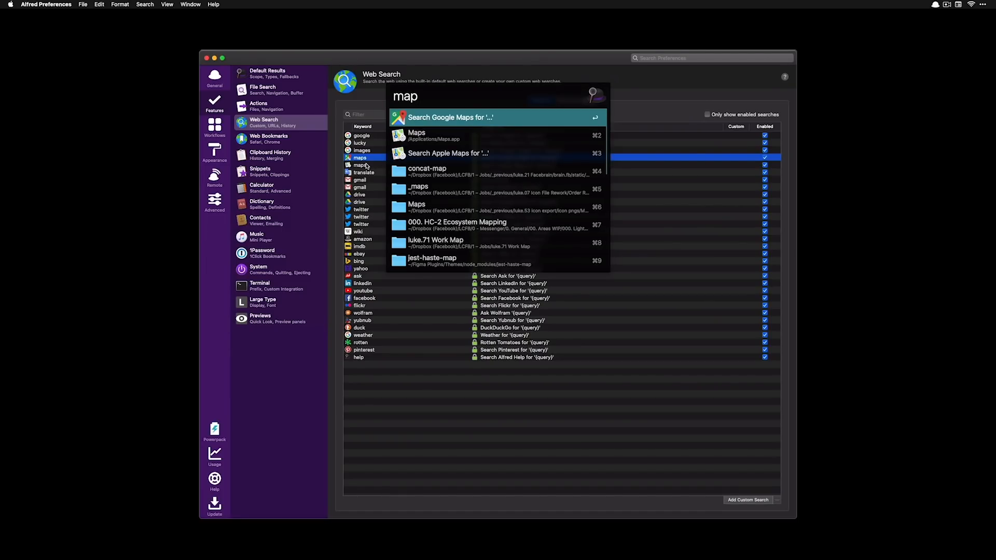
pyautogui.write('s')
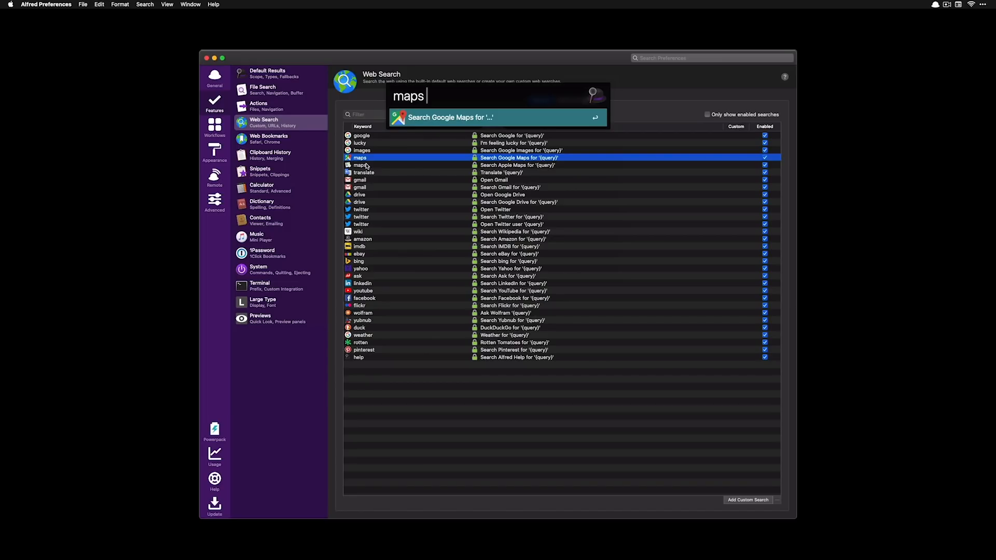
pyautogui.write('ikea')
pyautogui.press('Return')
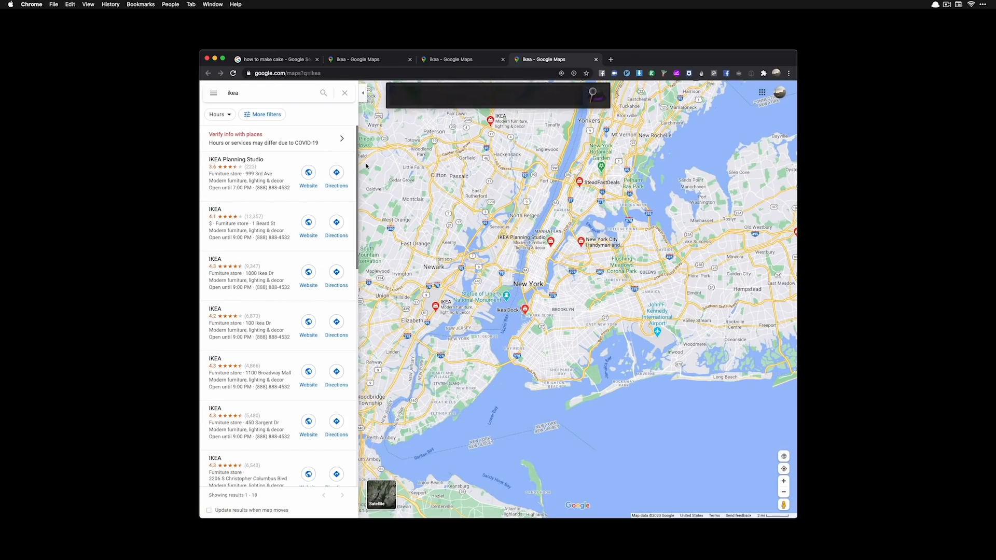
# Type 'amazon' in Alfred, dismiss it without searching, and return to Alfred Preferences
pyautogui.write('amazon')
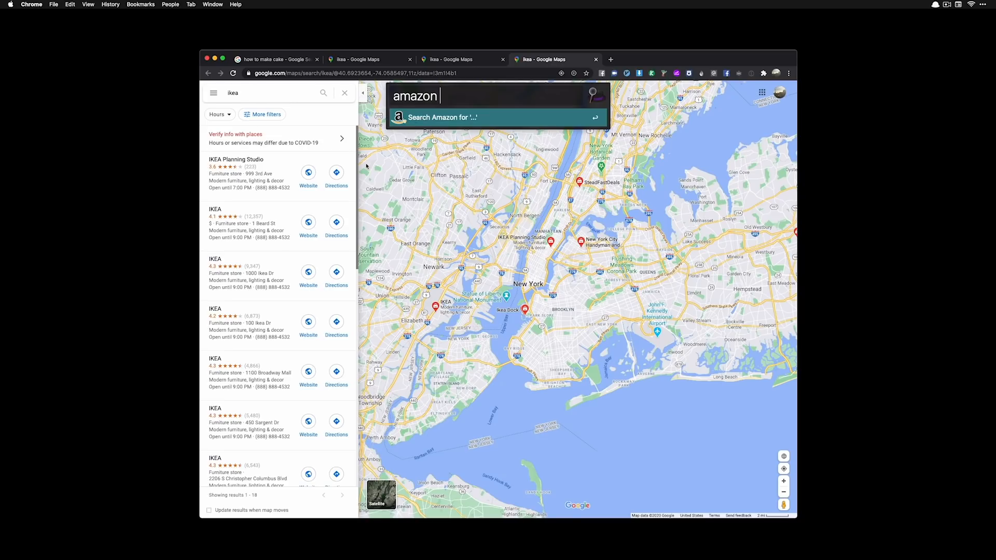
pyautogui.press('Escape')
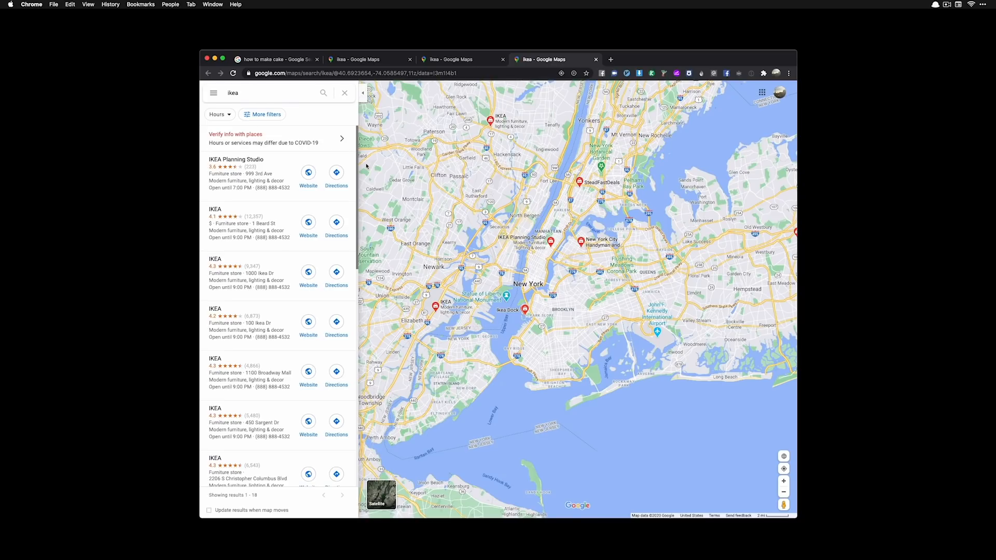
pyautogui.press('super+Tab')
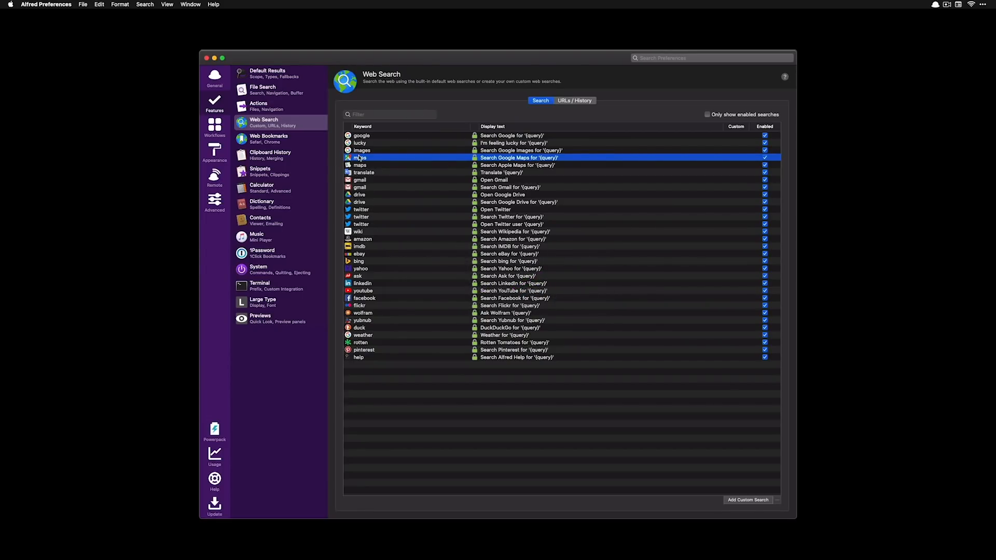
# Change the Google Maps keyword from 'maps' to 'm'
pyautogui.click(359, 158)
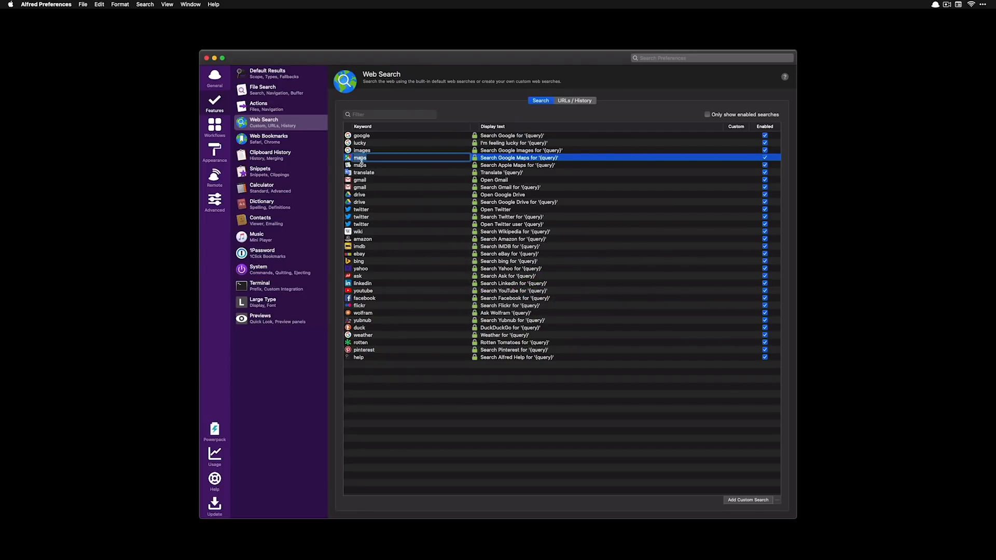
pyautogui.write('m')
pyautogui.press('Return')
# Test the new keyword by searching Google Maps for 'm ikea' in Alfred
pyautogui.hotkey('alt', 'space')
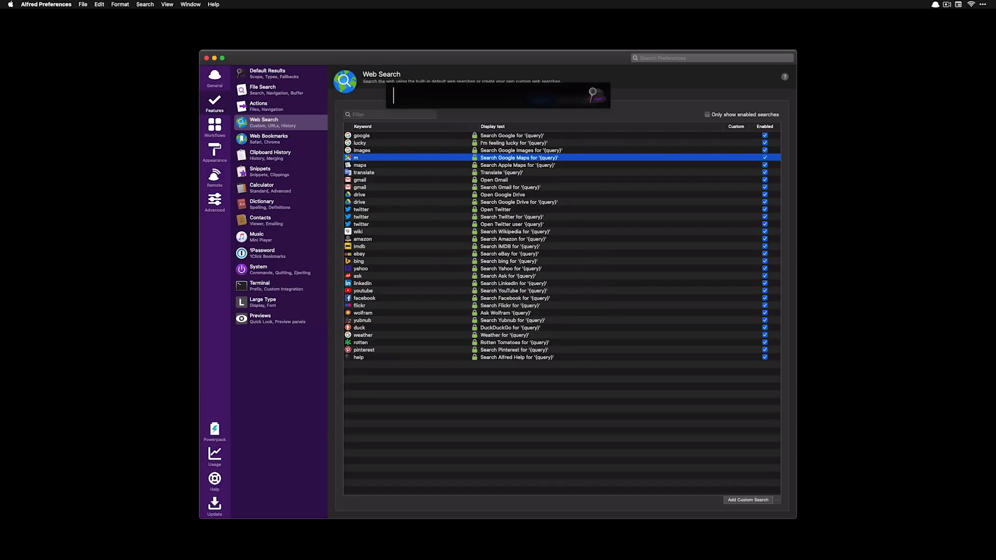
pyautogui.write('m ikea')
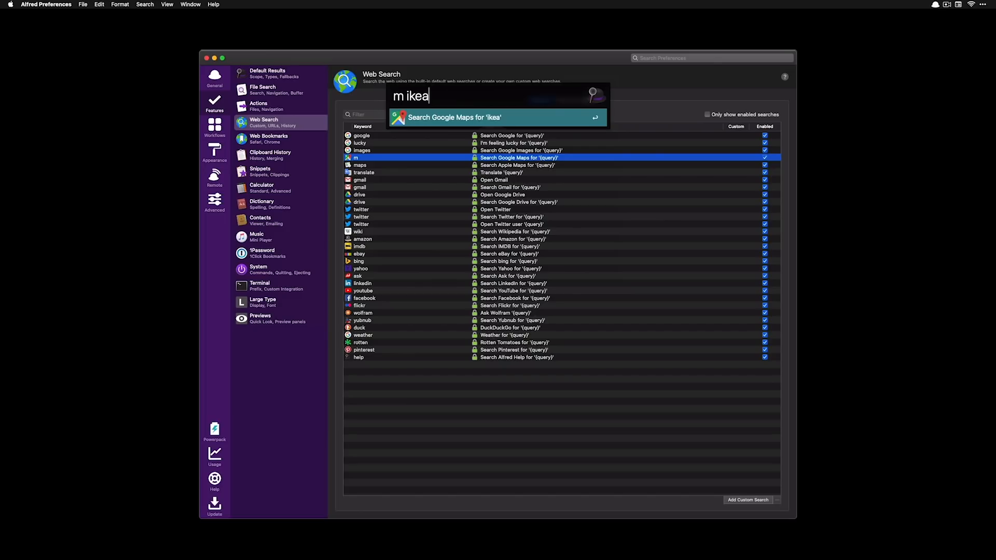
pyautogui.press('Return')
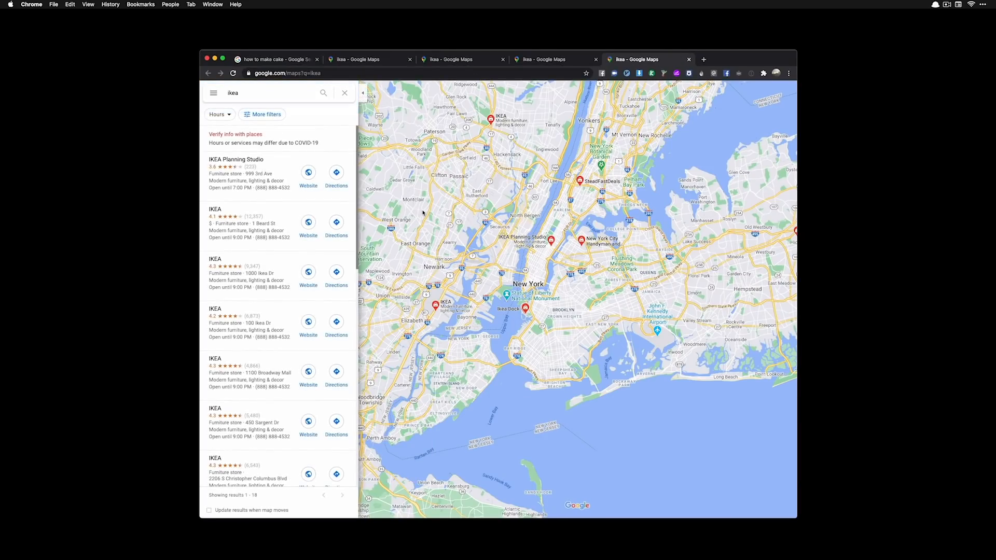
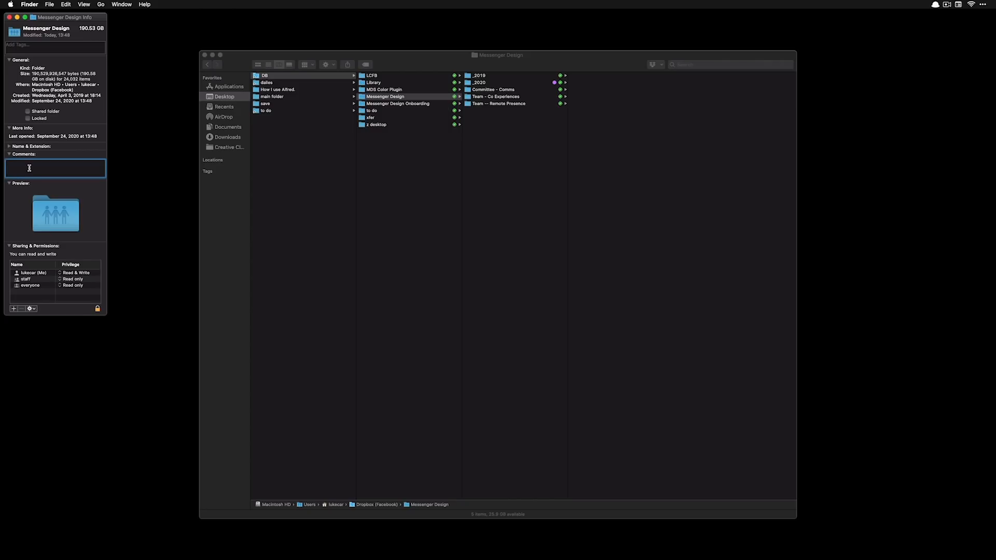
# Add the comment 'mesmain' to the Messenger Design folder and close its Info window
pyautogui.write('mesmain')
pyautogui.click(35, 170)
pyautogui.press('super+w')
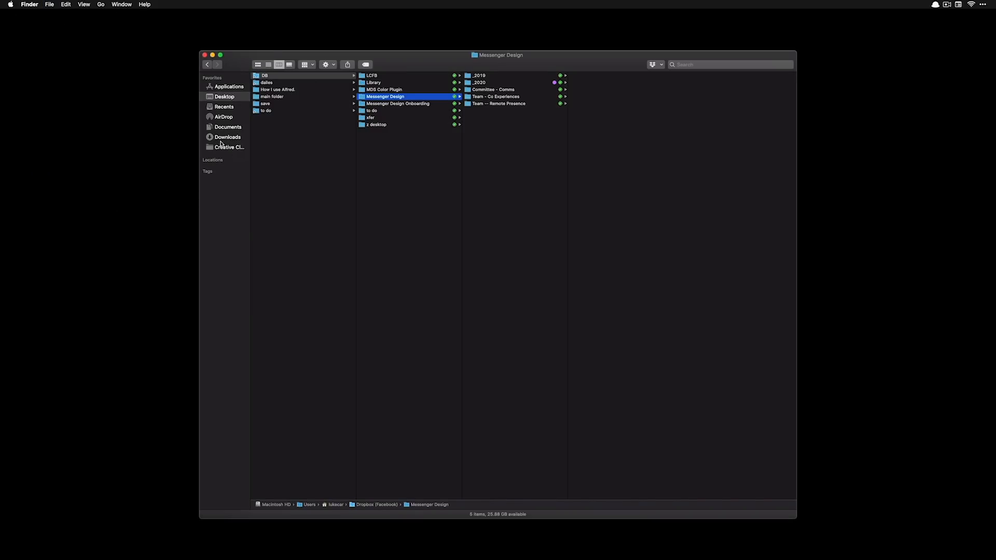
# Close Finder and open the Messenger Design folder by searching 'mesmain' in Alfred
pyautogui.press('super+w')
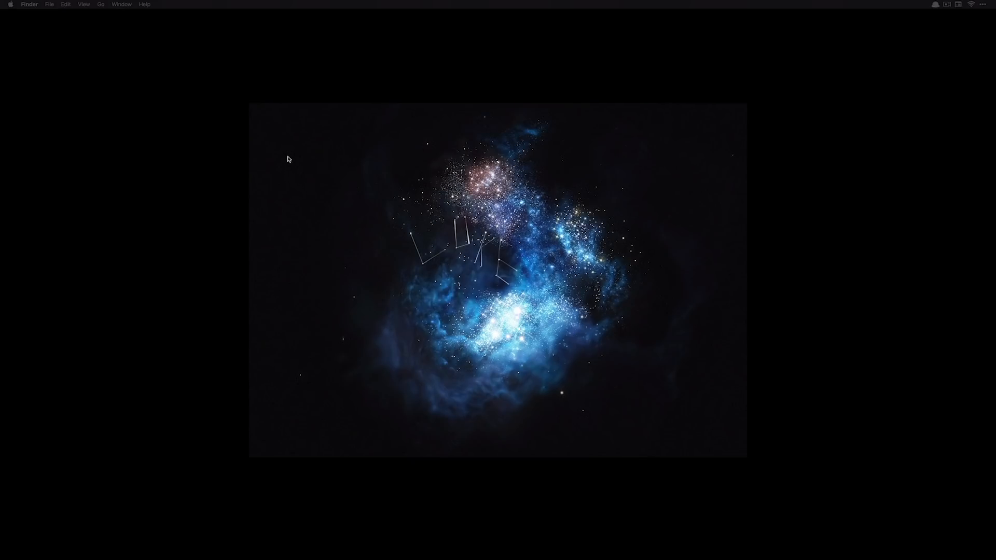
pyautogui.hotkey('alt', 'space')
pyautogui.write('mesmain')
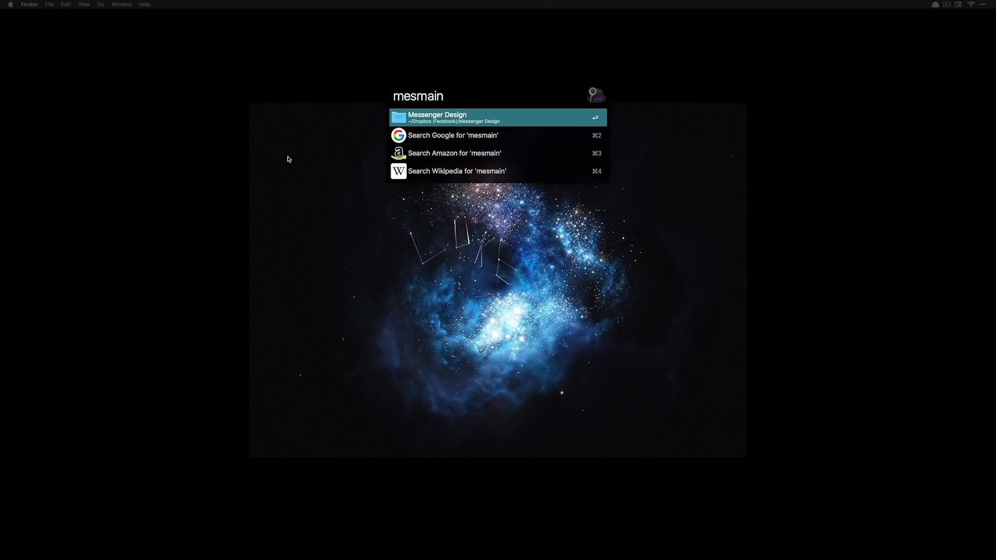
pyautogui.press('Return')
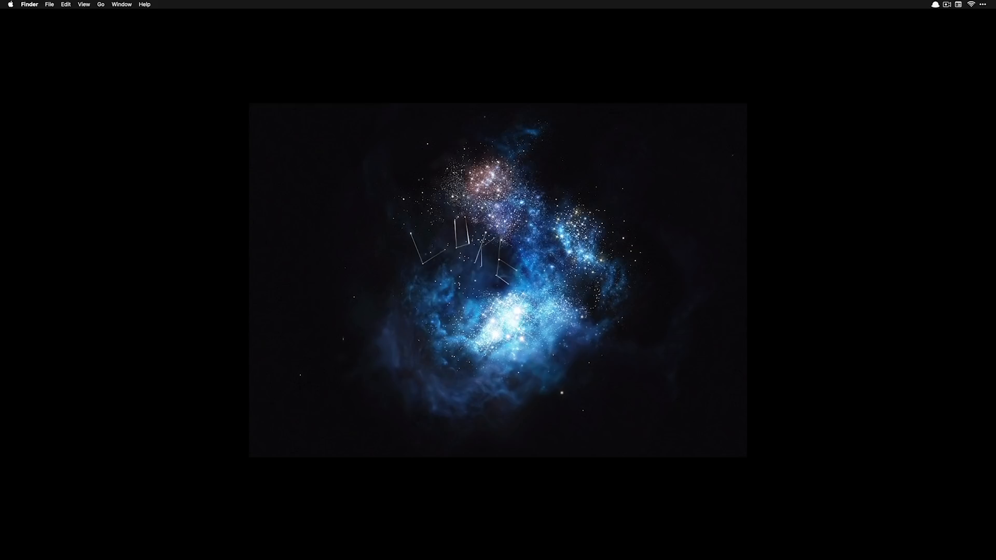
# Check which system commands Alfred shows for the queries 'sh', 'lo' and 'sle'
pyautogui.hotkey('alt', 'space')
pyautogui.write('sh')
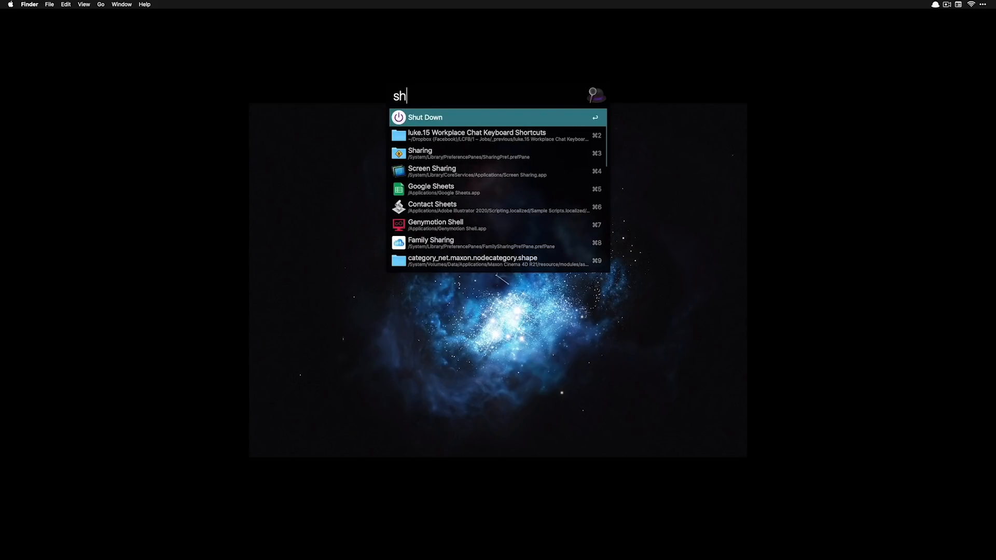
pyautogui.press('super+a')
pyautogui.write('lo')
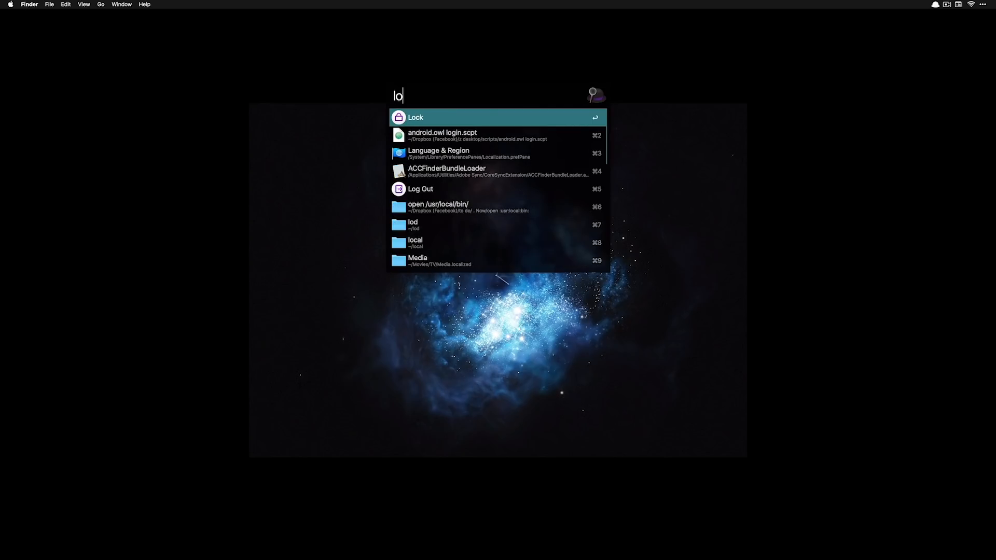
pyautogui.write('ste')
pyautogui.press('BackSpace')
pyautogui.press('BackSpace')
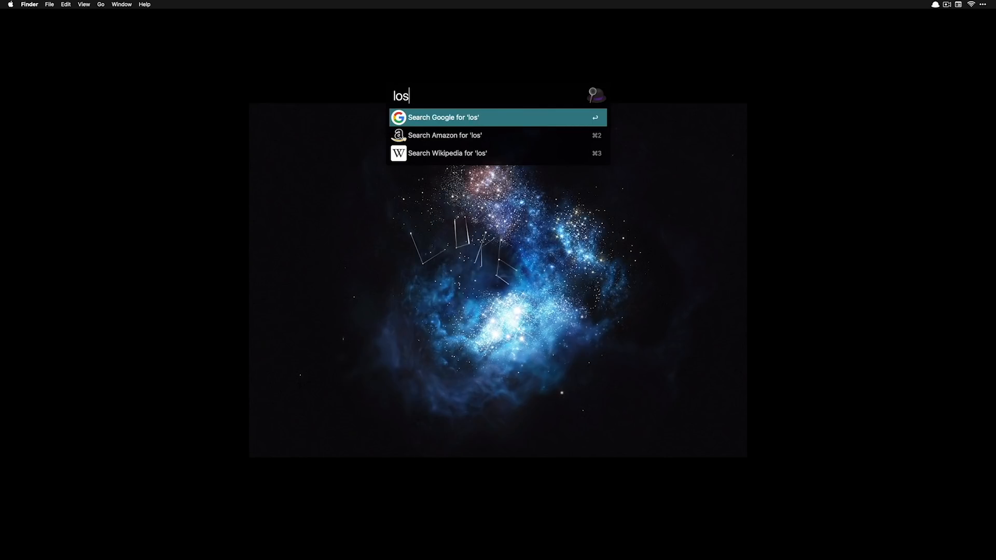
pyautogui.press('BackSpace')
pyautogui.press('BackSpace')
pyautogui.write('s')
pyautogui.press('BackSpace')
pyautogui.press('BackSpace')
pyautogui.write('sle')
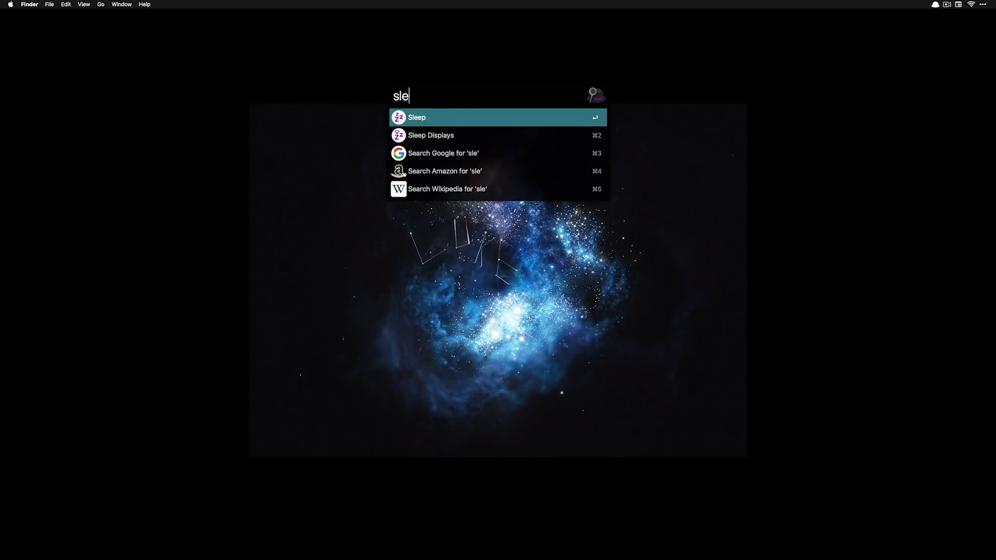
pyautogui.press('Down')
pyautogui.press('Up')
pyautogui.press('Return')
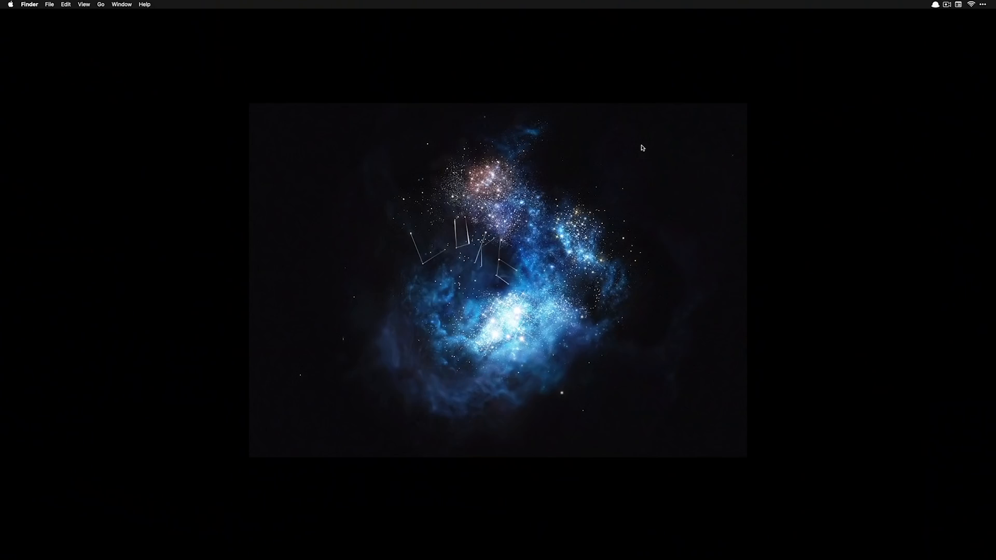
# In the System preferences, change the Quit keyword to q and Force Quit to fq
pyautogui.press('super+comma')
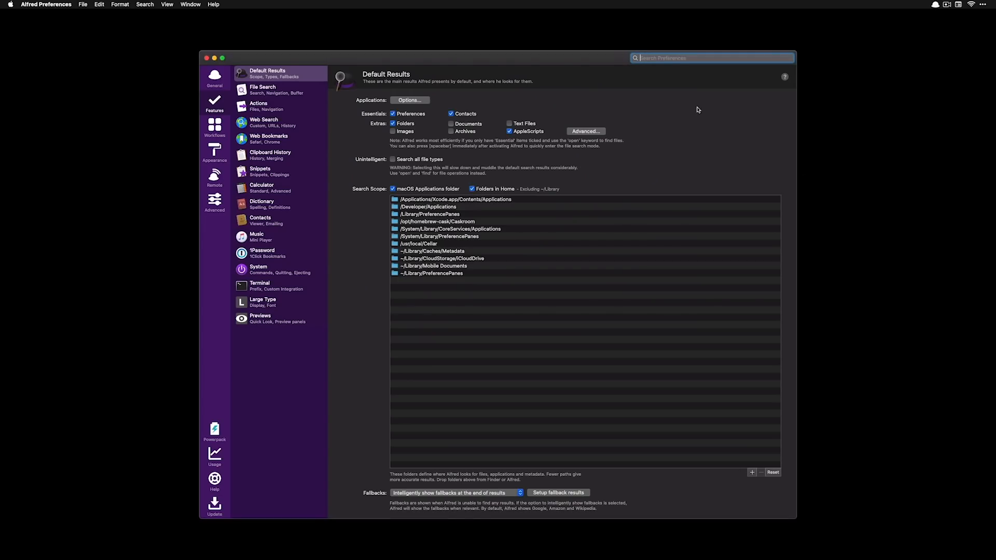
pyautogui.click(283, 272)
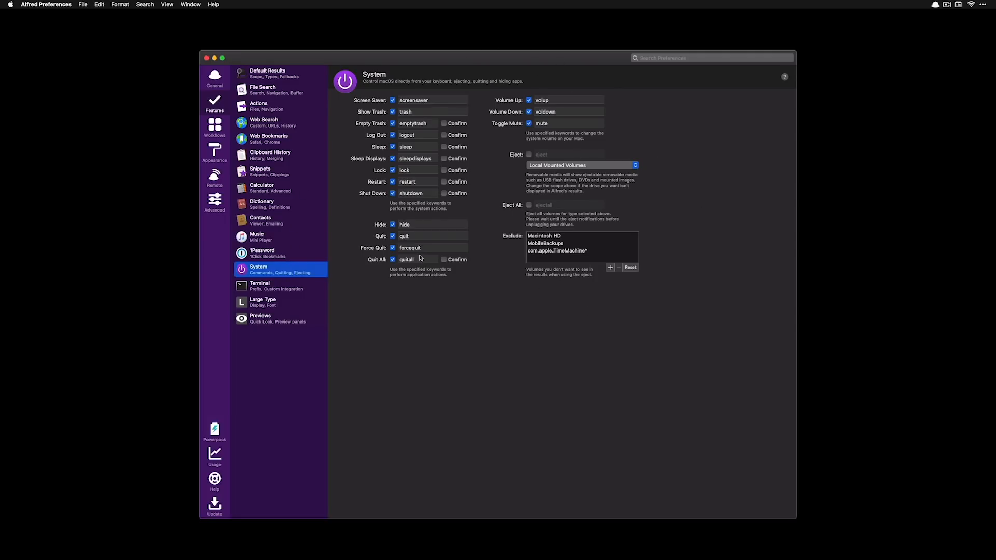
pyautogui.click(414, 236)
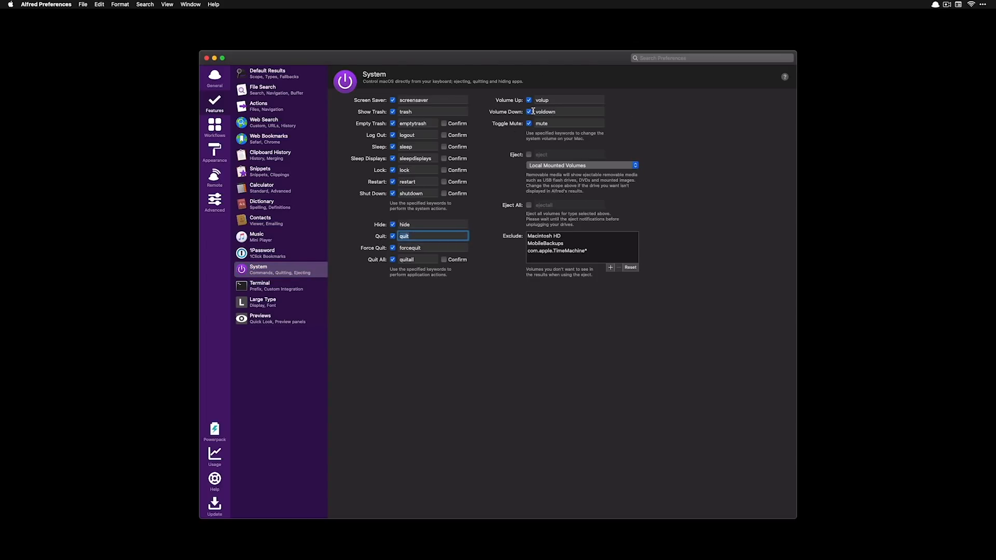
pyautogui.write('c')
pyautogui.press('Tab')
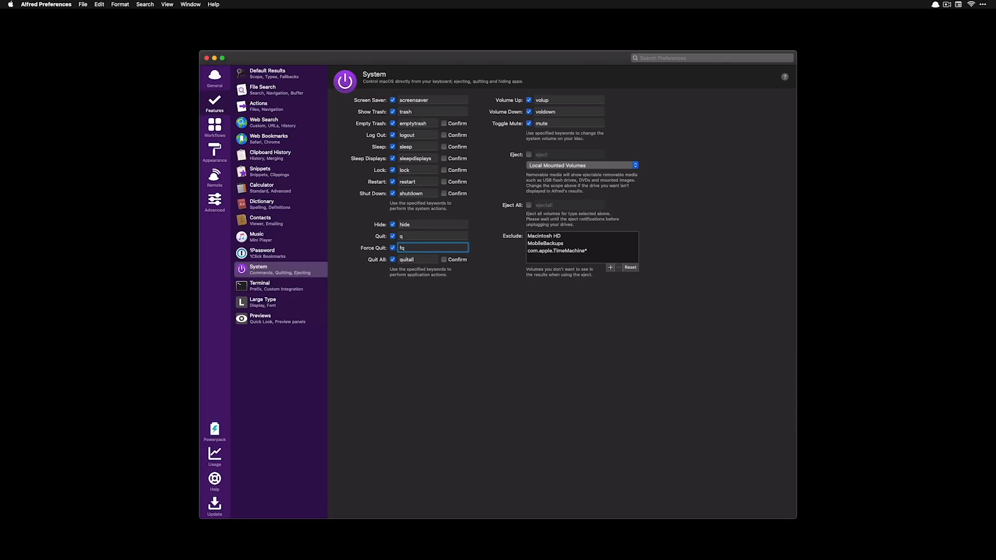
pyautogui.doubleClick(404, 170)
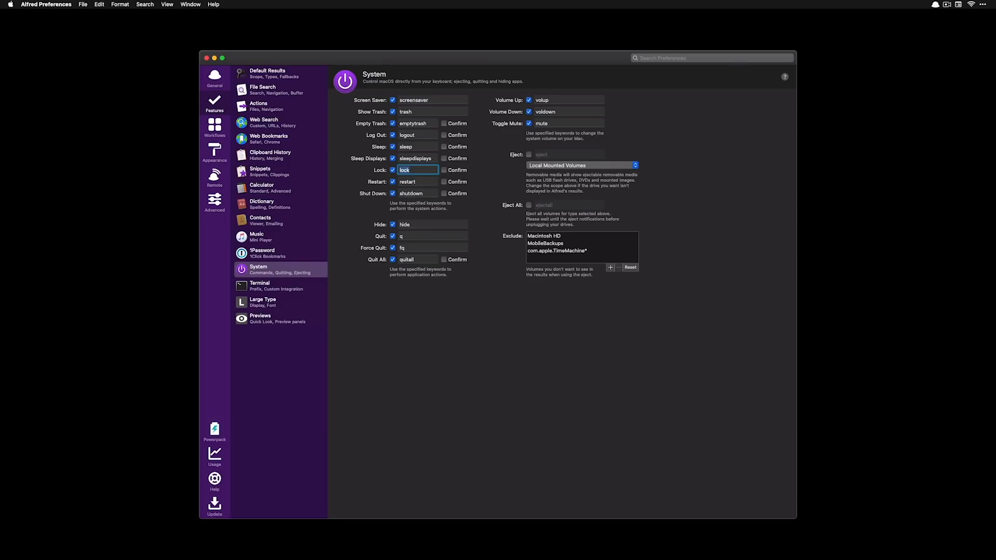
# Hide the Alfred Preferences window using the 'hide' command in Alfred
pyautogui.hotkey('alt', 'space')
pyautogui.write('hide')
pyautogui.press('Return')
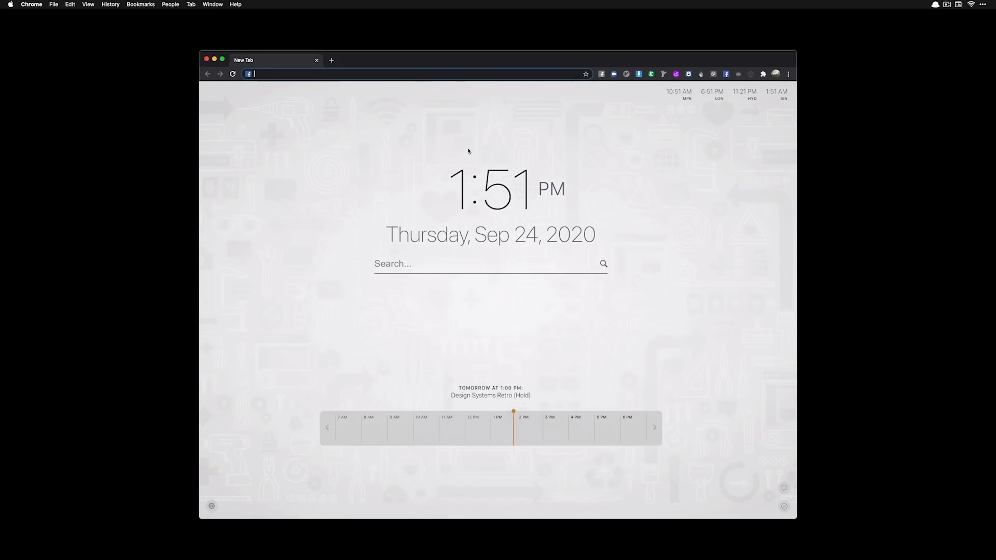
# Force-quit Google Chrome from Alfred with 'fq ch'
pyautogui.hotkey('alt', 'space')
pyautogui.write('fq')
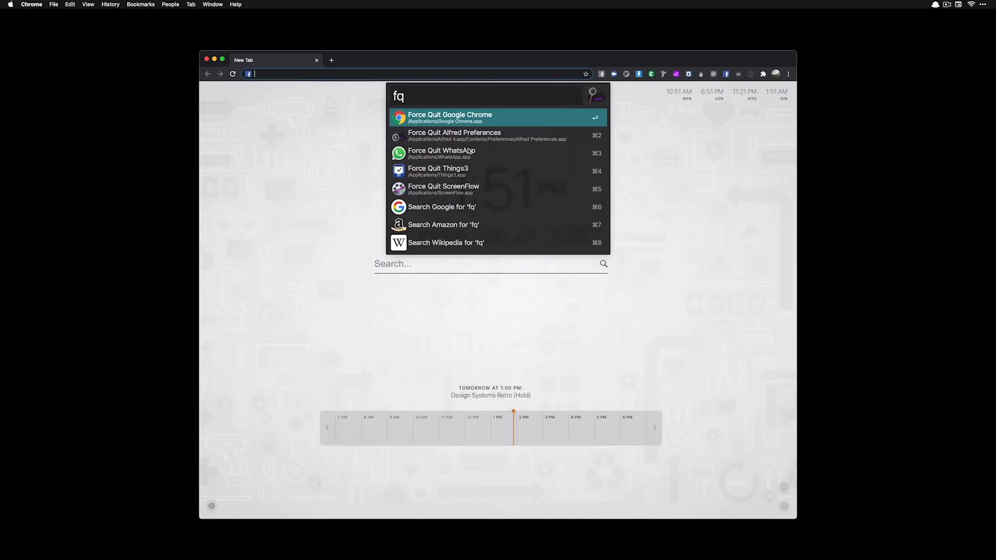
pyautogui.write('ch')
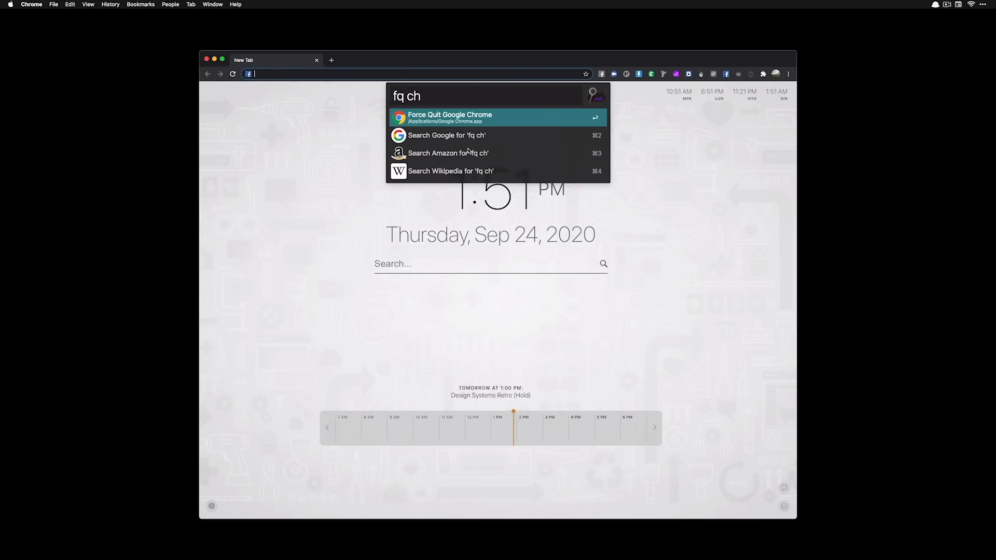
pyautogui.press('Return')
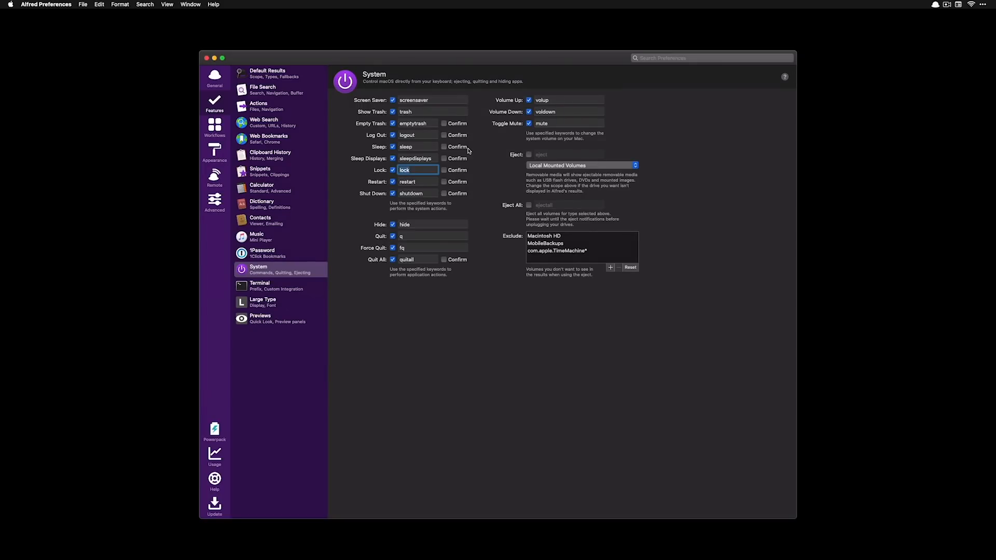
# Relaunch Chrome with 'ch', then quit it again with 'q chr'
pyautogui.hotkey('alt', 'space')
pyautogui.write('ch')
pyautogui.press('Return')
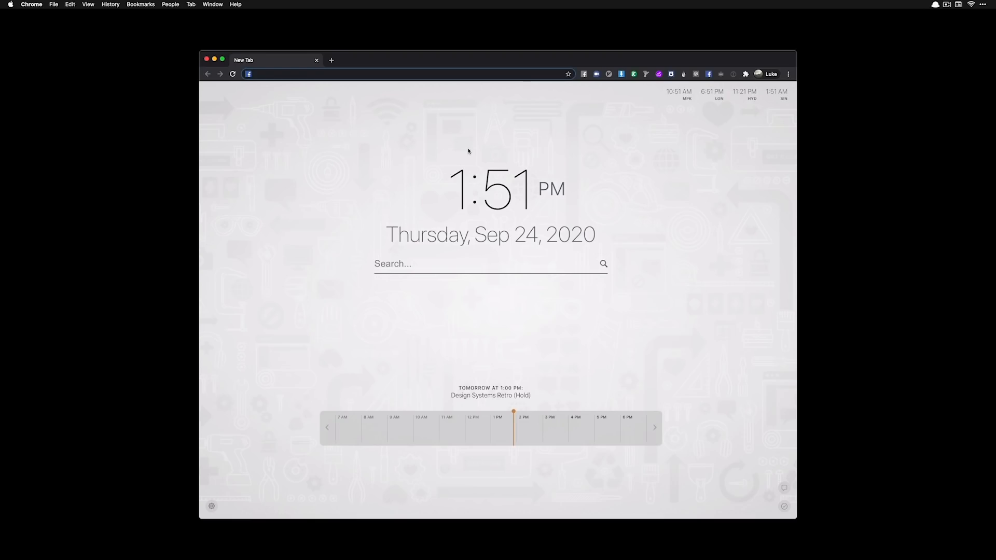
pyautogui.hotkey('alt', 'space')
pyautogui.write('q')
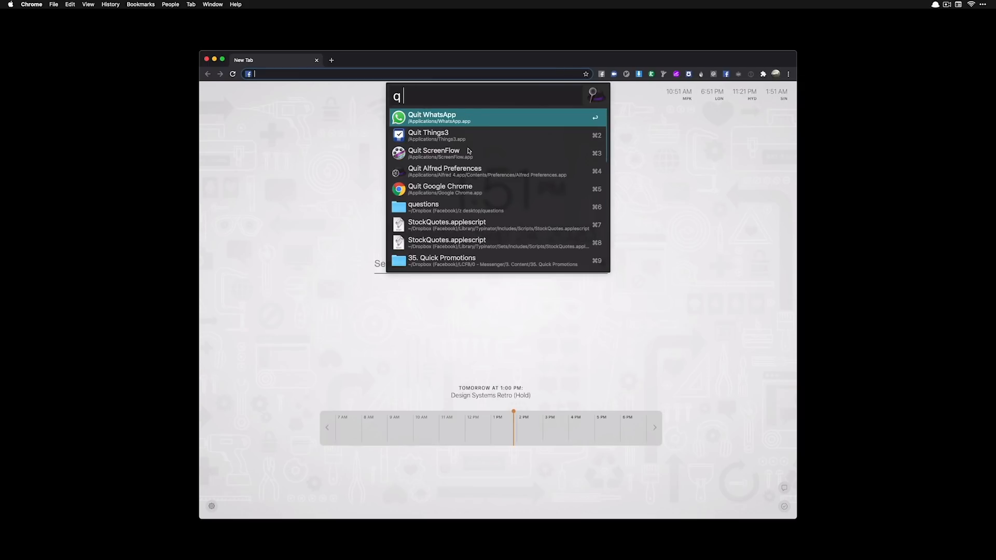
pyautogui.write(' chr')
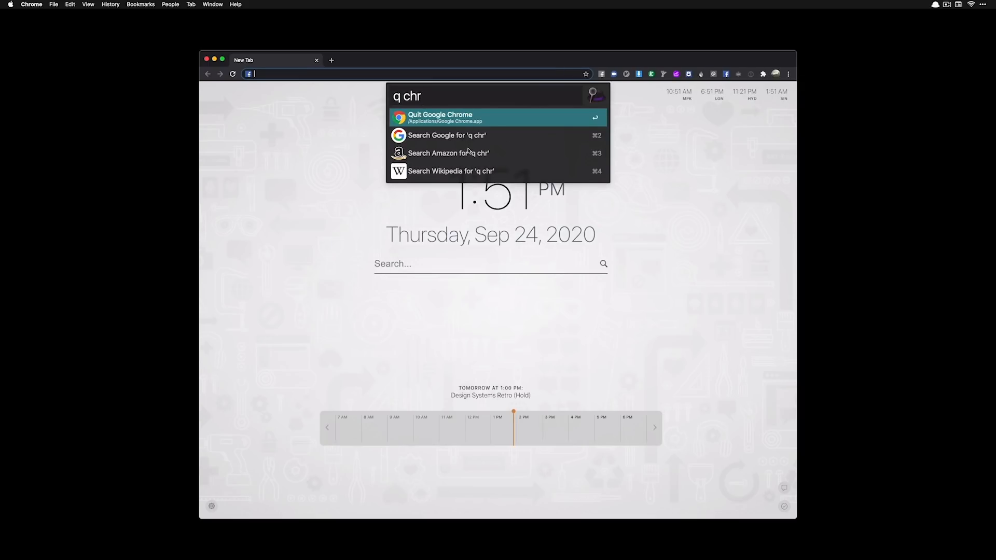
pyautogui.press('Return')
pyautogui.click(410, 237)
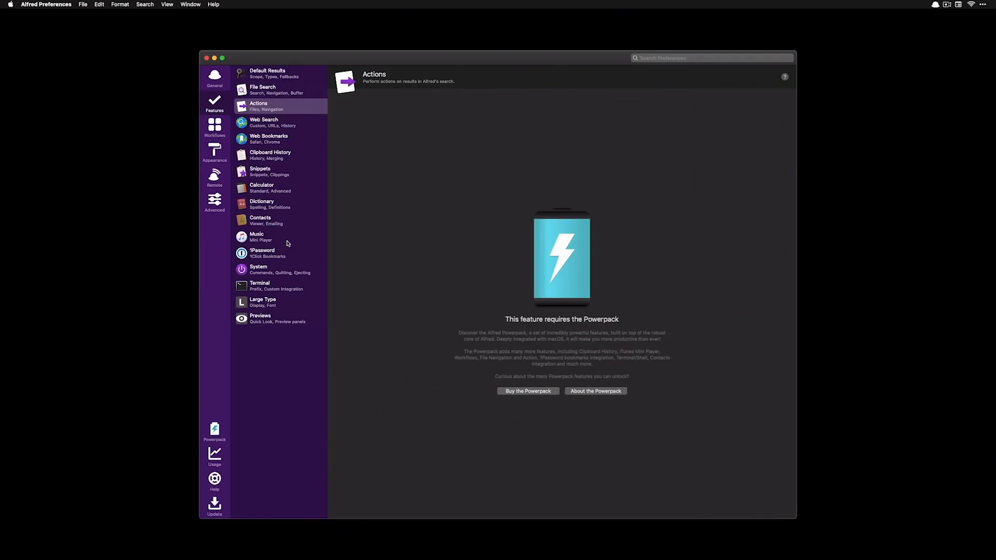
# Go to the Default Results settings and open the option for when fallbacks appear
pyautogui.click(284, 241)
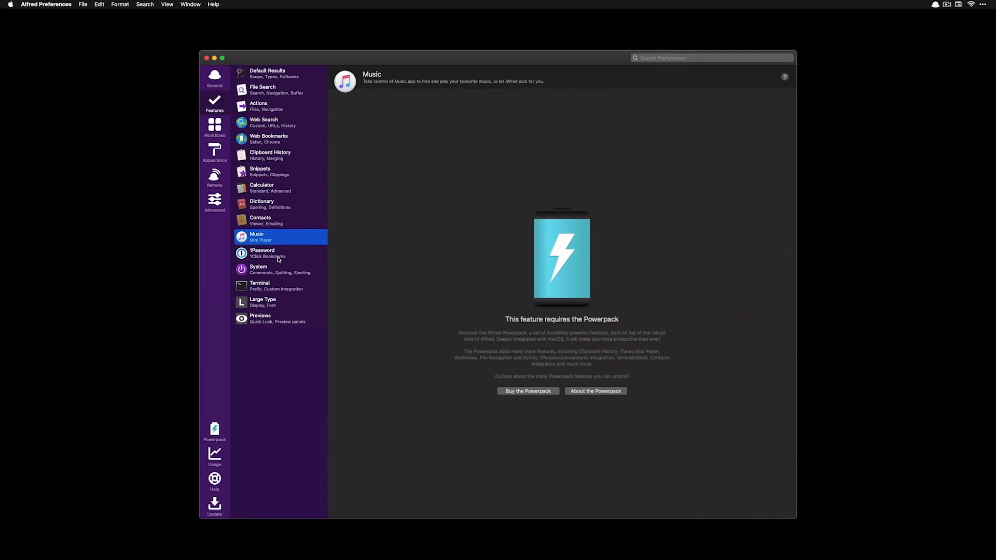
pyautogui.click(293, 79)
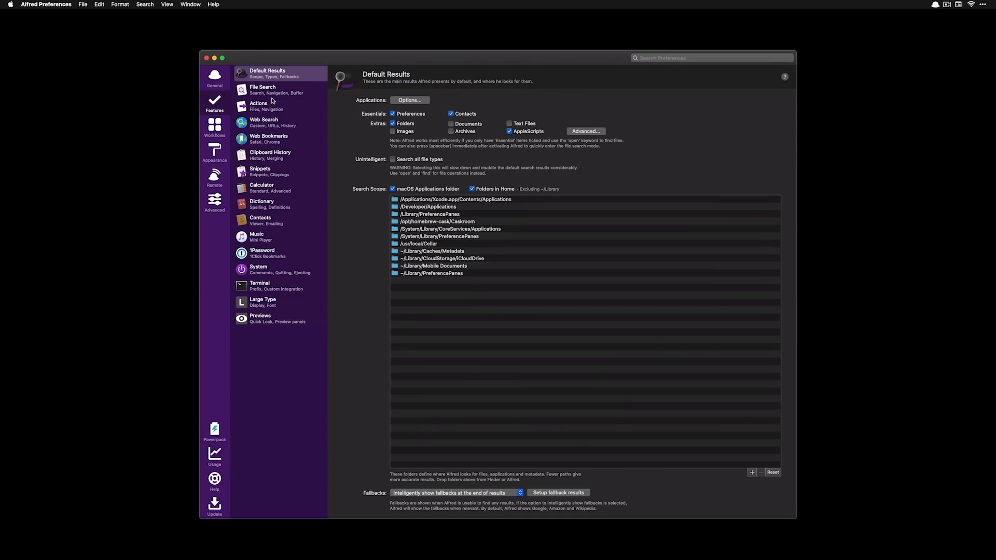
pyautogui.click(498, 494)
# Show fallbacks only when there are no results, and remove the Google, Amazon and Wikipedia fallbacks
pyautogui.click(465, 483)
pyautogui.click(571, 494)
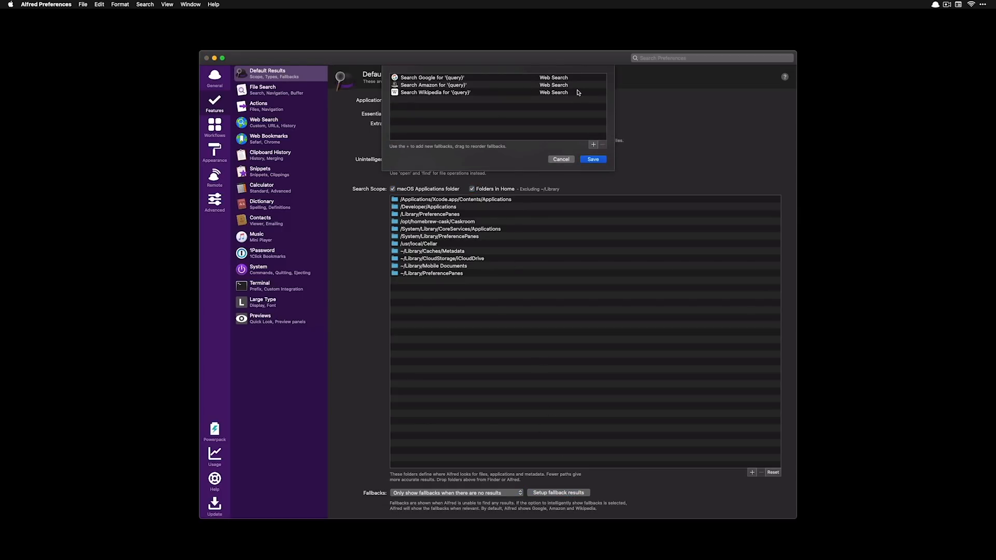
pyautogui.click(573, 78)
pyautogui.click(602, 145)
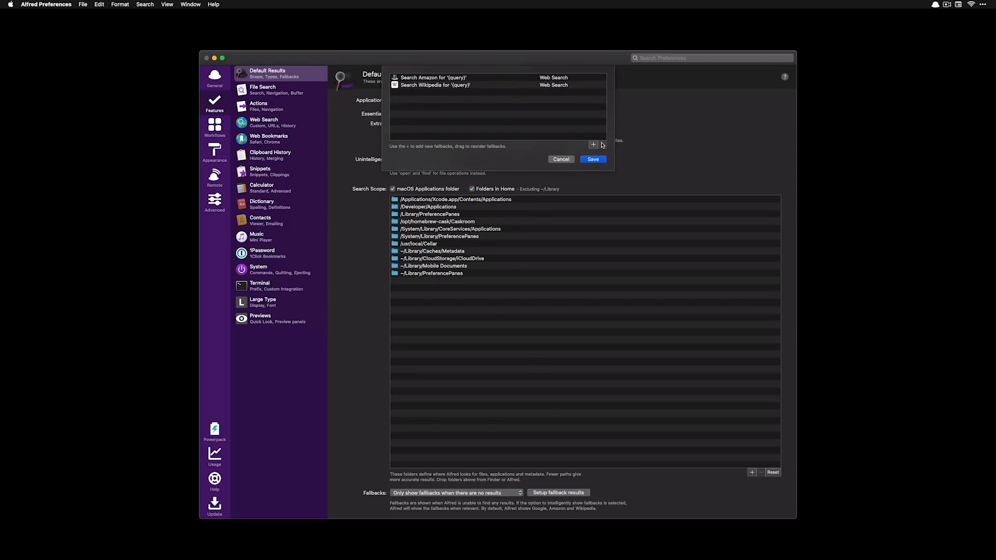
pyautogui.click(543, 78)
pyautogui.click(602, 144)
pyautogui.click(567, 78)
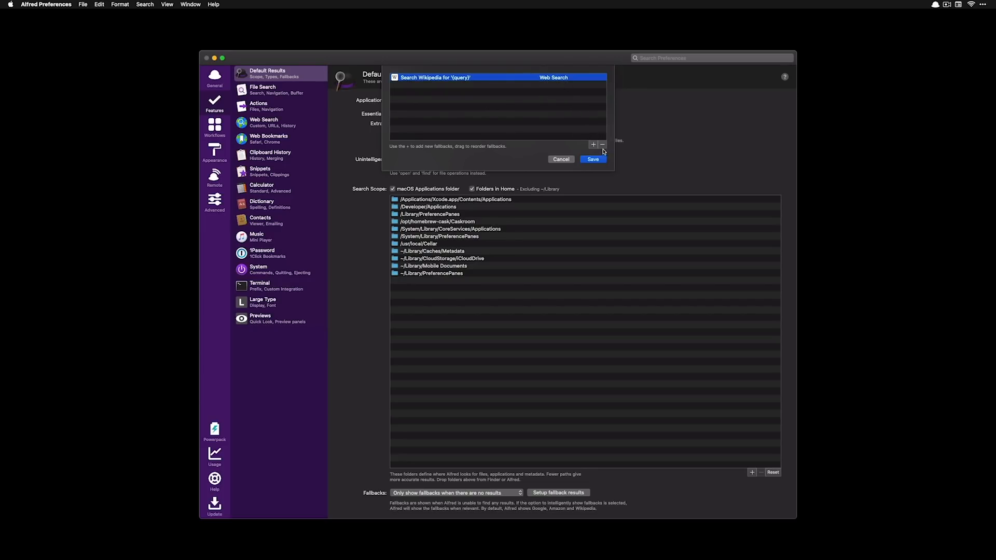
pyautogui.click(603, 145)
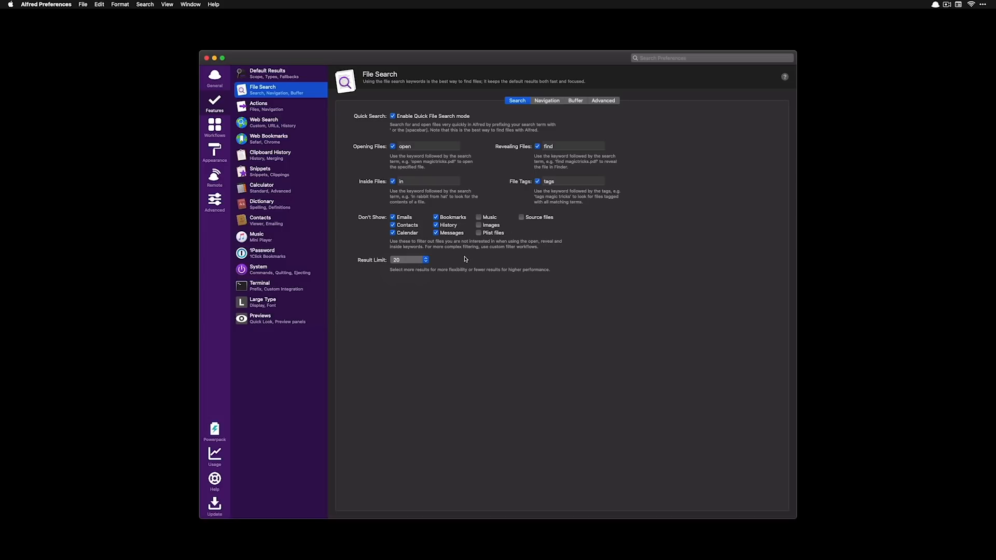
# Set the File Search result limit to 40 and review the Navigation, Buffer and Advanced tabs
pyautogui.click(431, 263)
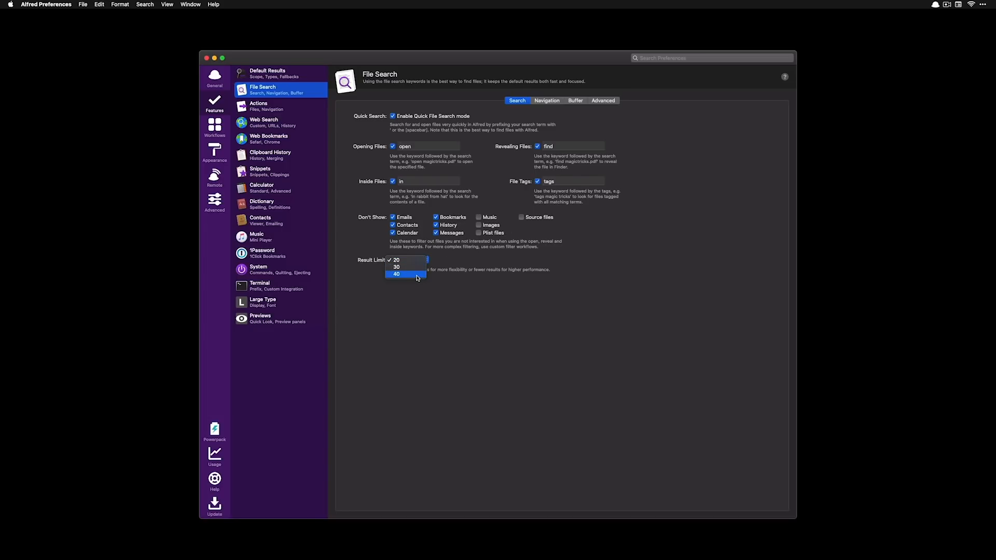
pyautogui.click(420, 277)
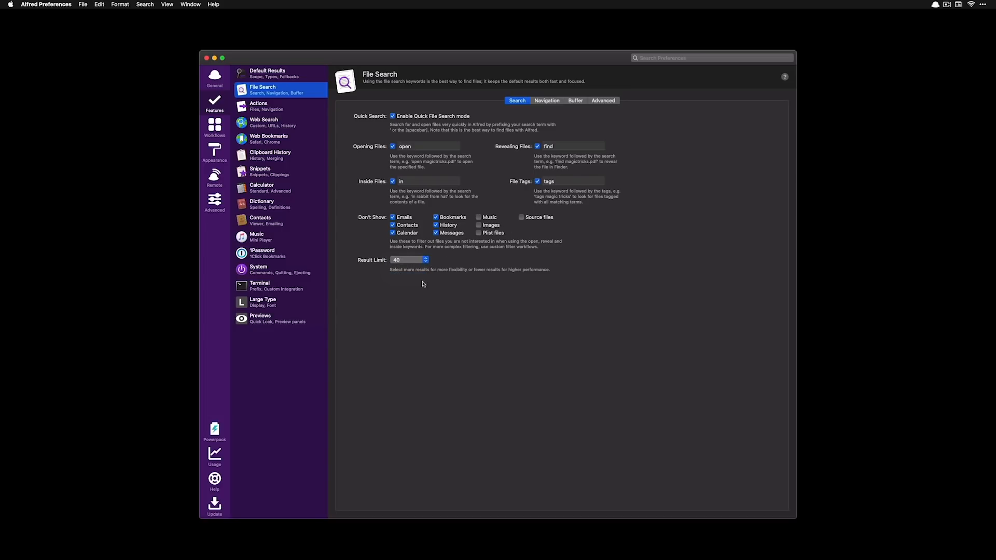
pyautogui.click(548, 103)
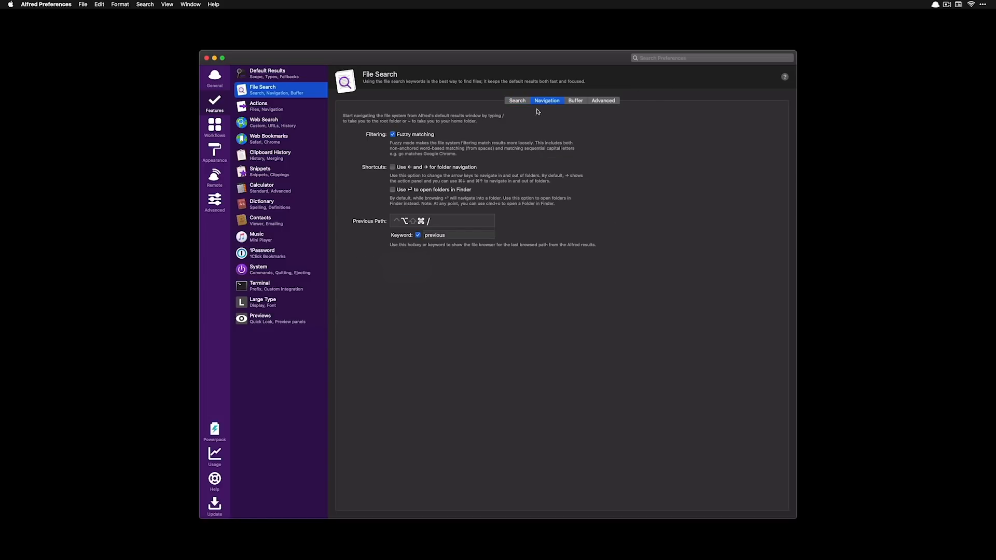
pyautogui.click(576, 103)
pyautogui.click(599, 101)
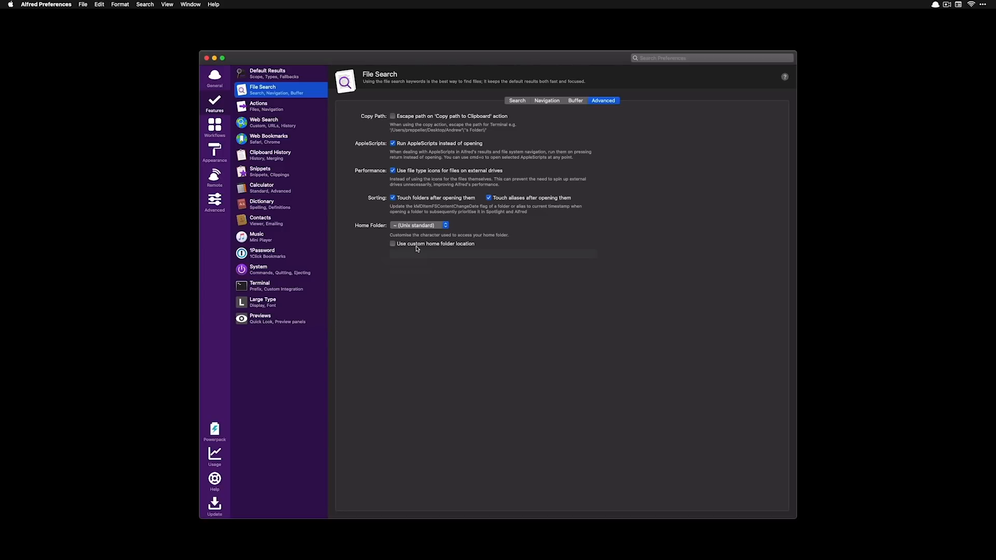
pyautogui.click(393, 143)
pyautogui.click(393, 143)
# Search 'change' in Alfred and run change dark.scpt to switch to dark mode
pyautogui.hotkey('alt', 'space')
pyautogui.write('chnage')
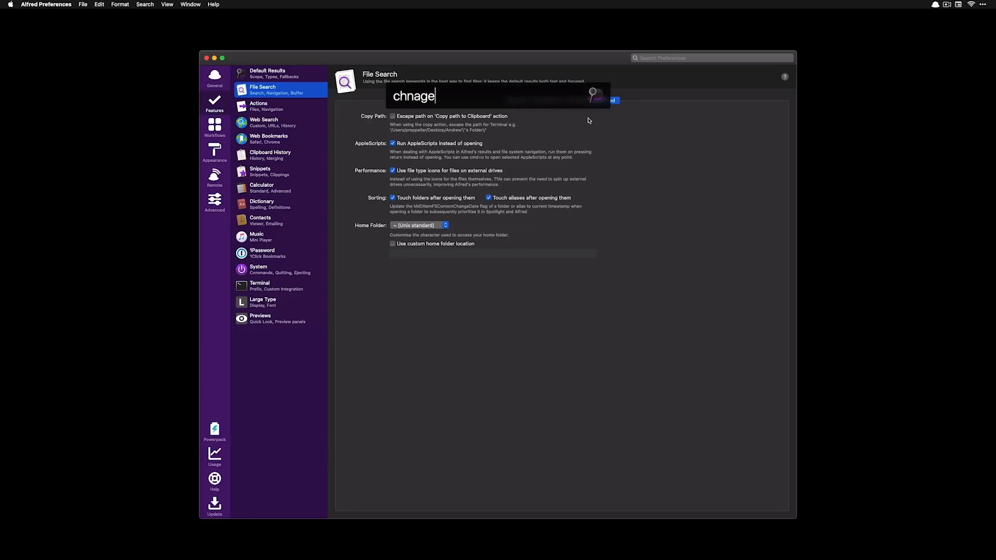
pyautogui.press('BackSpace')
pyautogui.press('BackSpace')
pyautogui.press('BackSpace')
pyautogui.press('BackSpace')
pyautogui.write('ange dar')
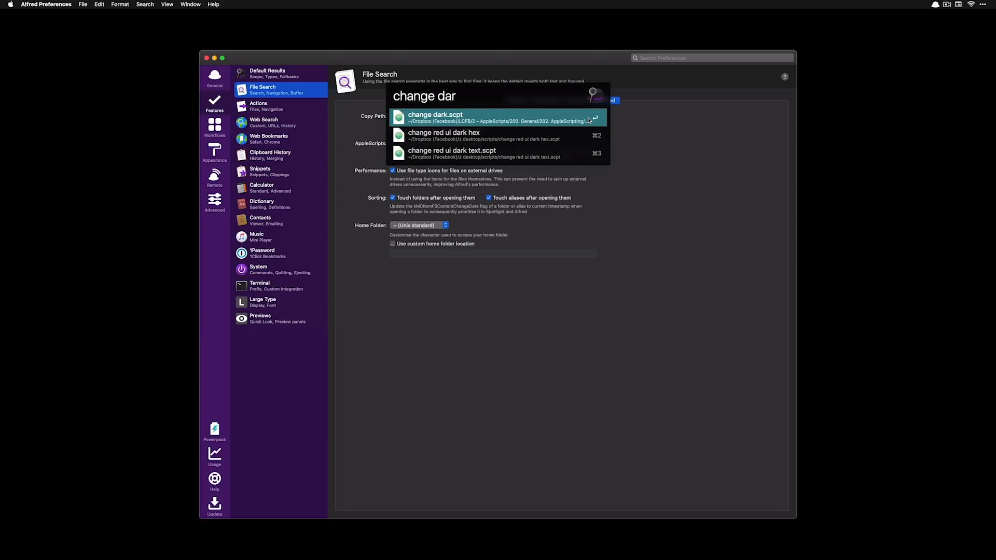
pyautogui.press('Return')
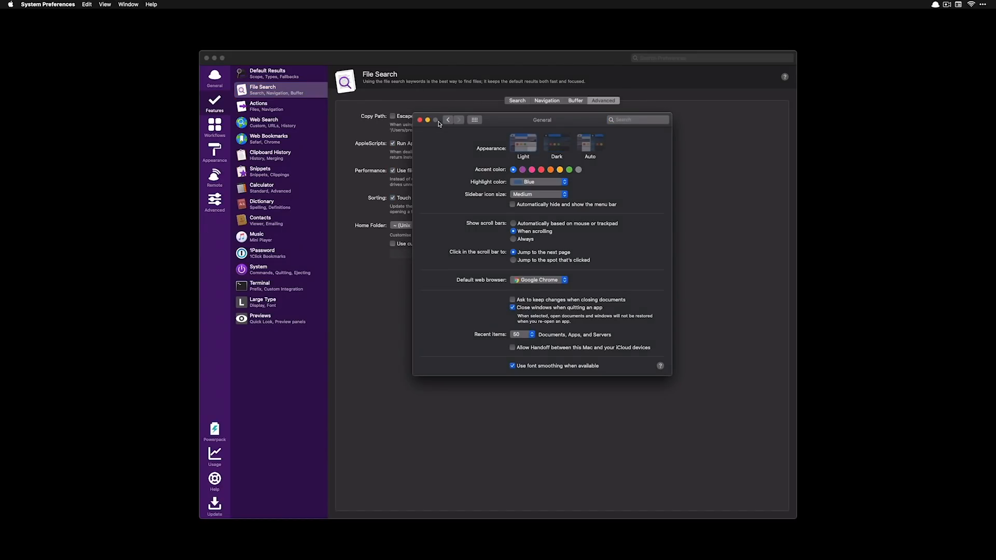
pyautogui.hotkey('alt', 'space')
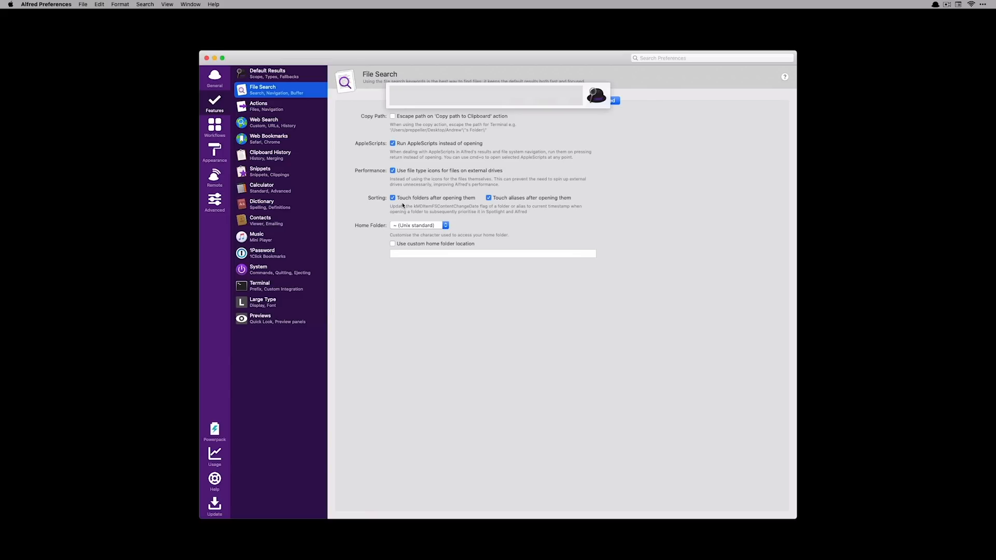
pyautogui.write('change')
pyautogui.press('Down')
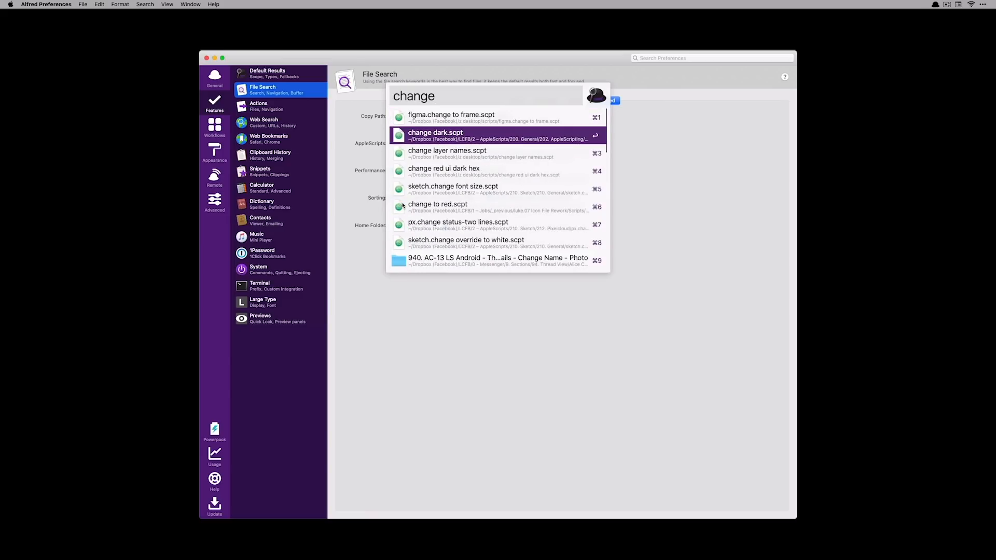
pyautogui.press('Return')
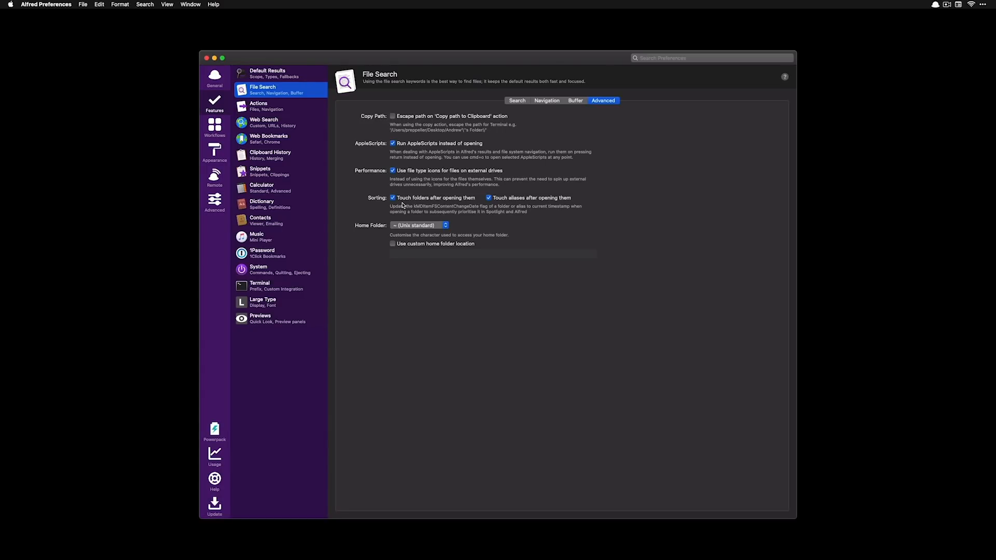
# Open the change dark.scpt file, then view the File Actions list in Actions preferences
pyautogui.hotkey('alt', 'space')
pyautogui.write('chang')
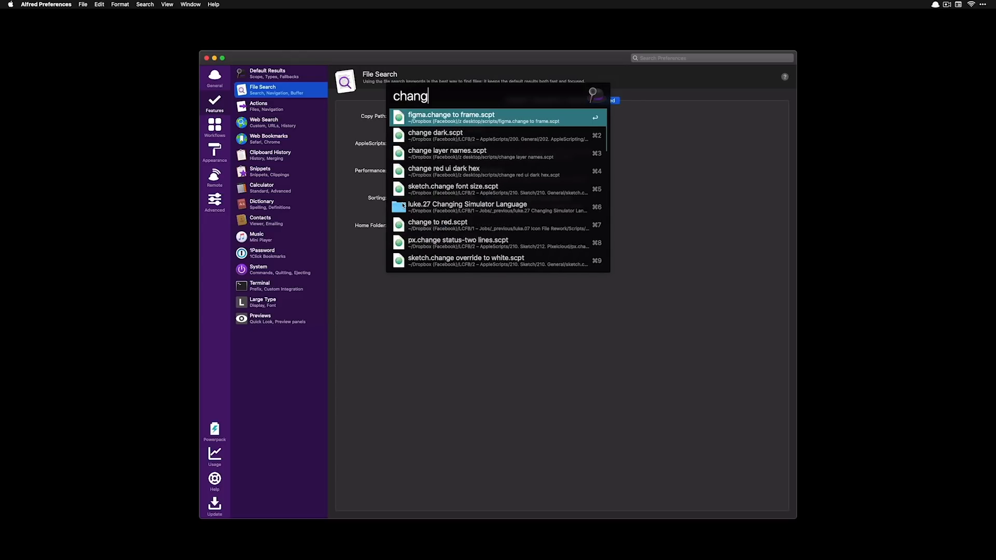
pyautogui.write('e')
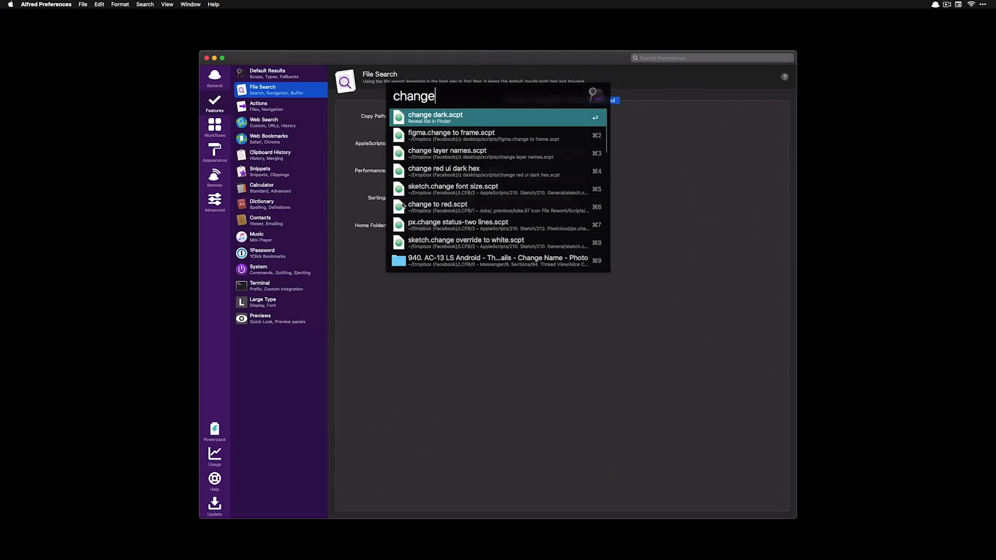
pyautogui.press('Escape')
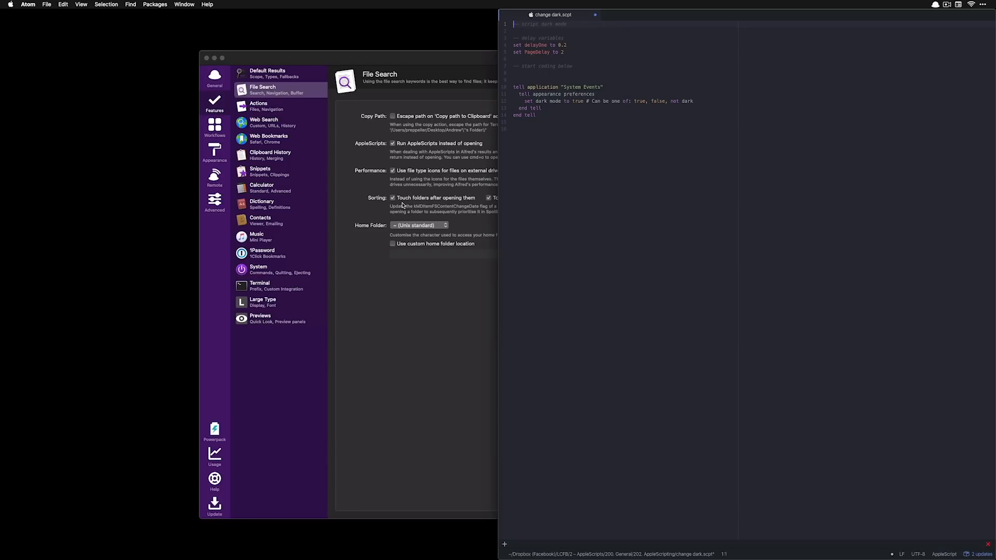
pyautogui.click(297, 108)
pyautogui.click(578, 101)
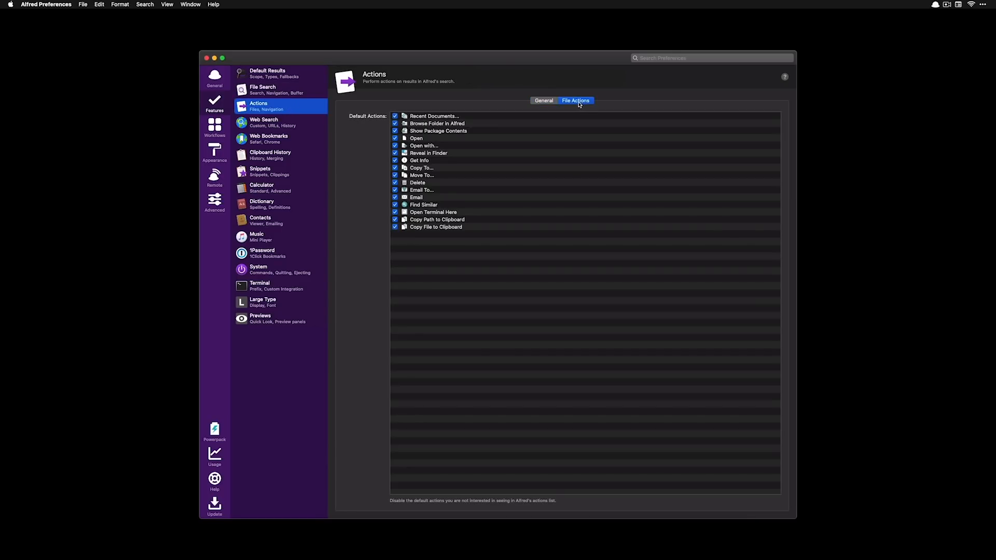
# Set the Actions selection hotkey to F11 in the General tab
pyautogui.click(542, 102)
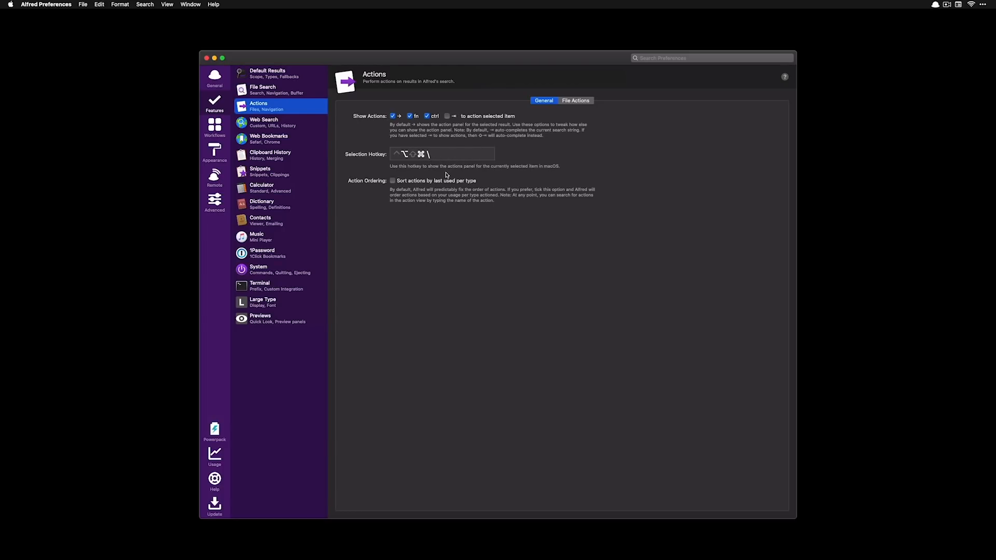
pyautogui.click(453, 155)
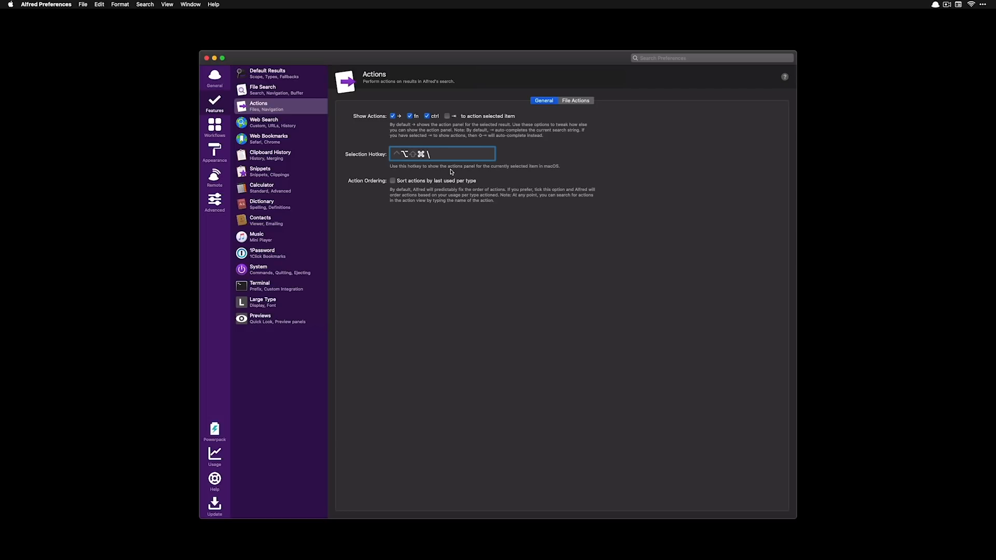
pyautogui.press('F11')
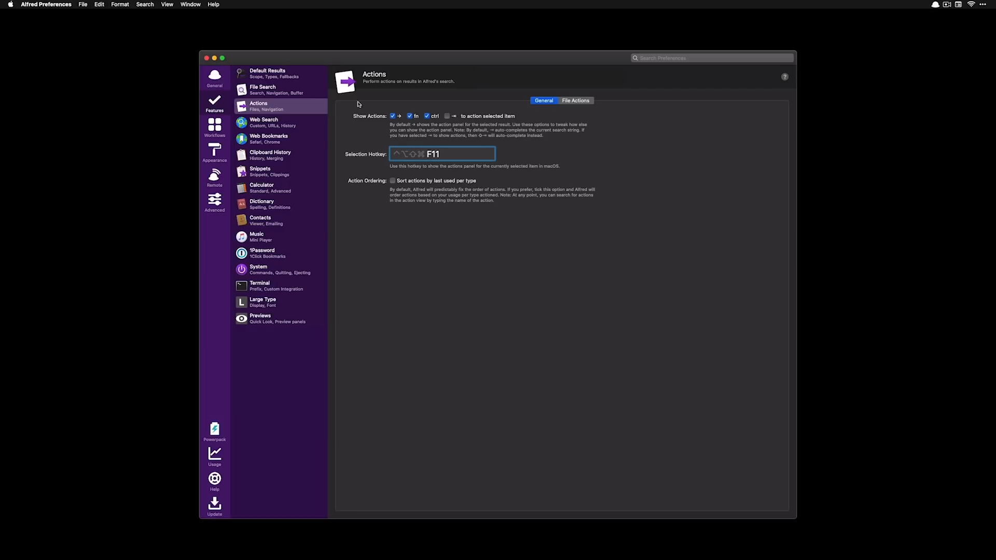
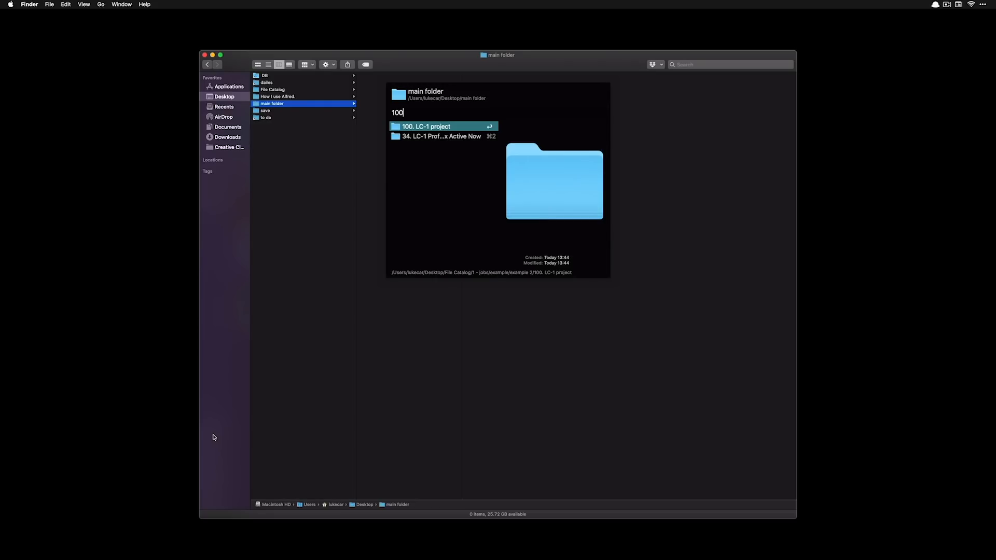
# Move main folder into 100. LC-1 project and select it there in Finder
pyautogui.press('Return')
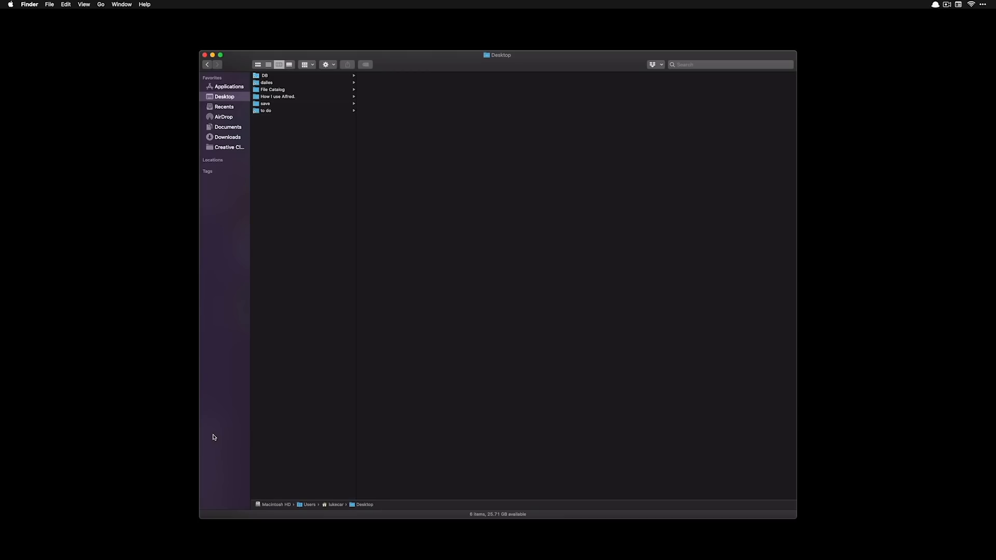
pyautogui.click(311, 97)
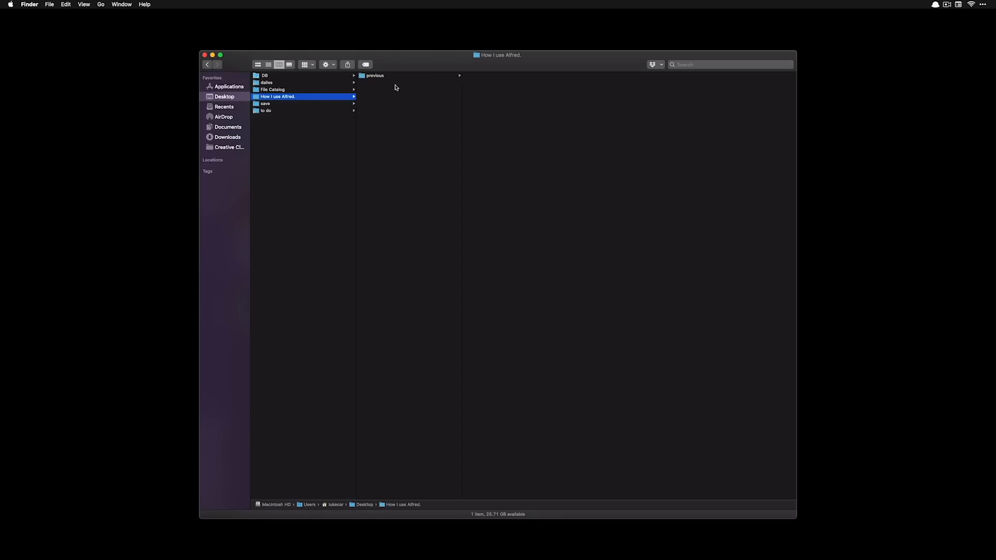
pyautogui.click(318, 89)
pyautogui.click(451, 77)
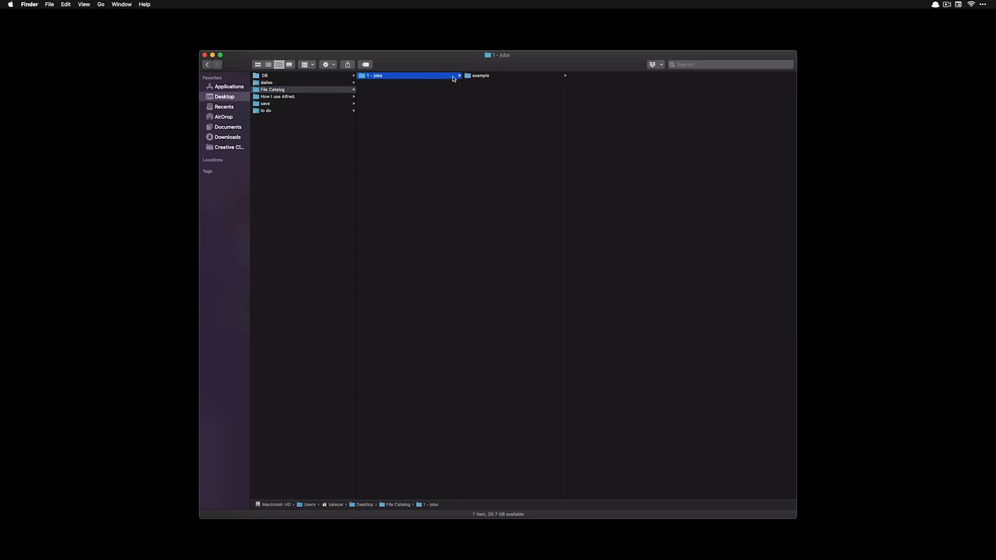
pyautogui.click(528, 76)
pyautogui.click(626, 77)
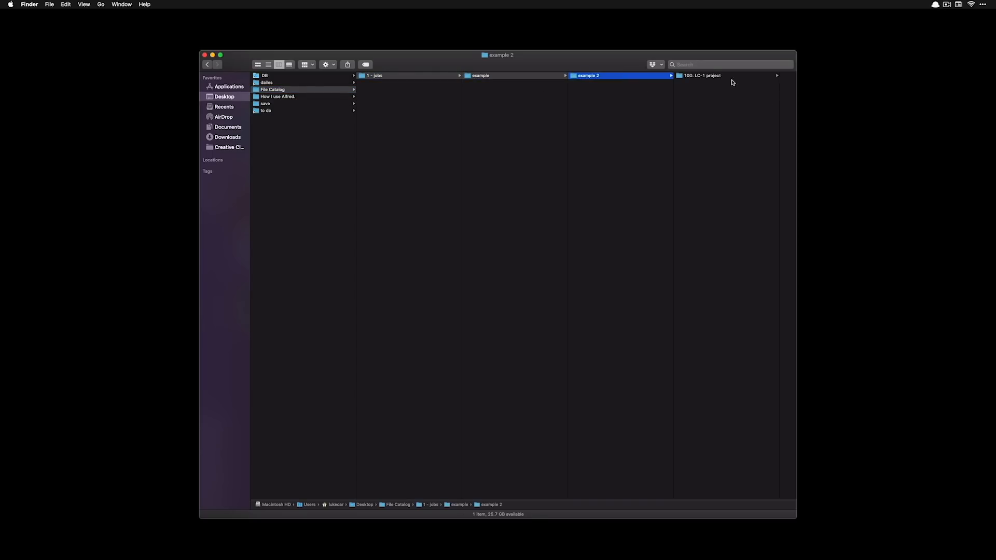
pyautogui.click(732, 78)
pyautogui.click(749, 77)
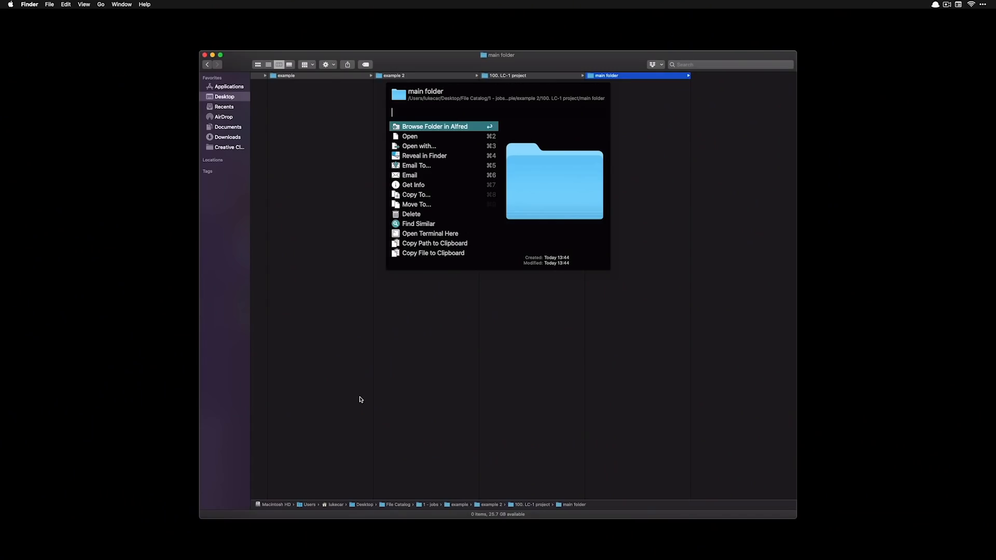
# Use Alfred's Move To action to send main folder to Downloads, then back into 100. LC-1 project
pyautogui.write('move')
pyautogui.press('Return')
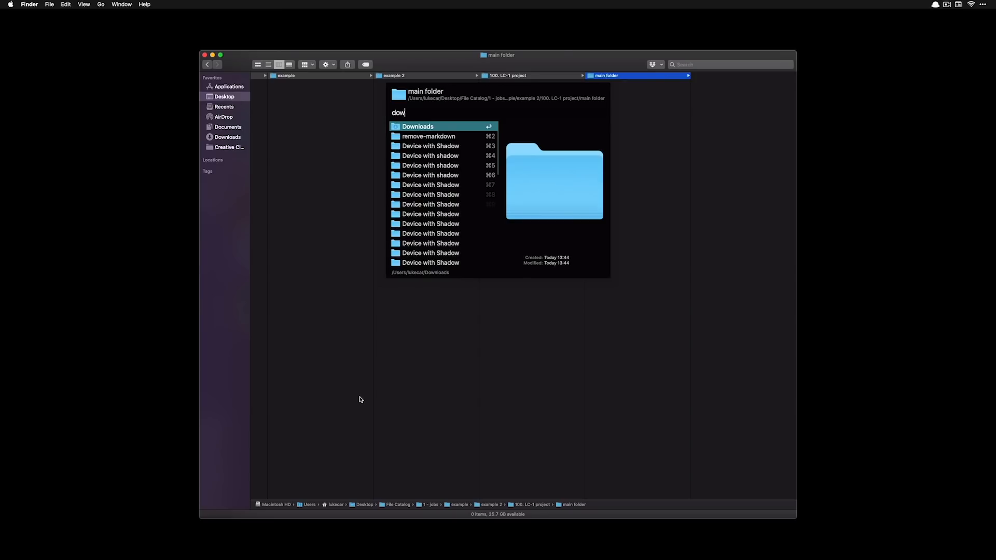
pyautogui.press('Return')
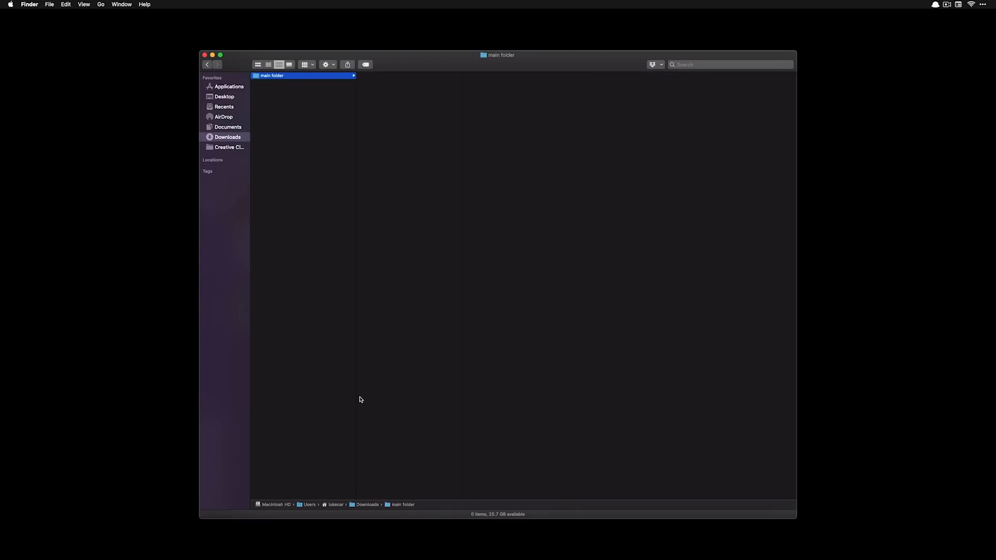
pyautogui.press('super+alt+backslash')
pyautogui.write('move')
pyautogui.press('Return')
pyautogui.write('. project')
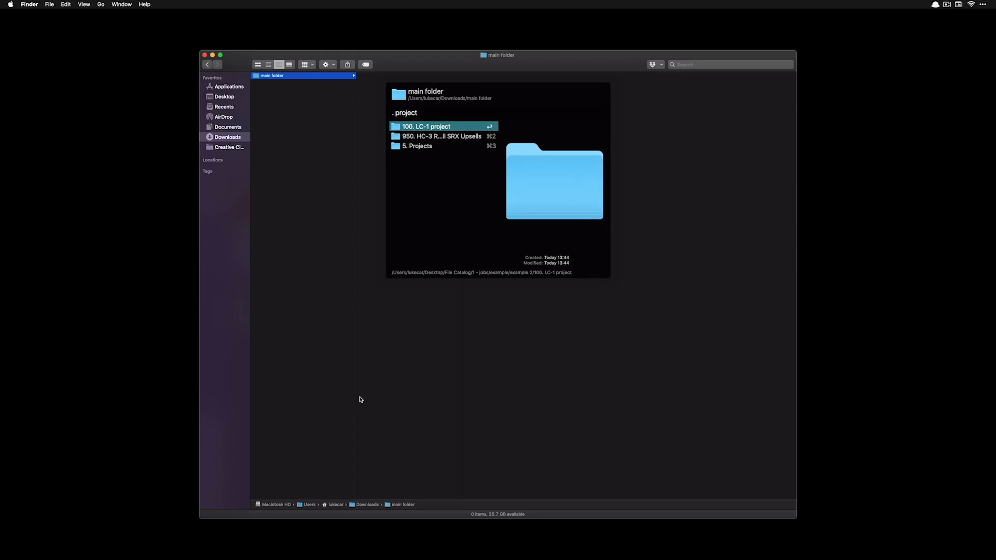
pyautogui.press('Return')
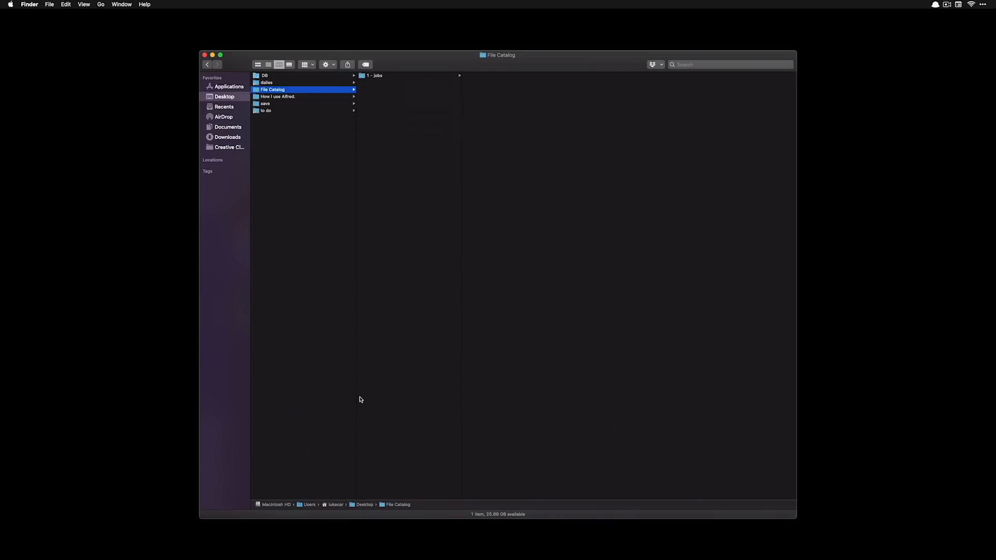
# Browse File Catalog's file actions, dismiss them, and screenshot a screen region to the Desktop
pyautogui.press('alt+super+backslash')
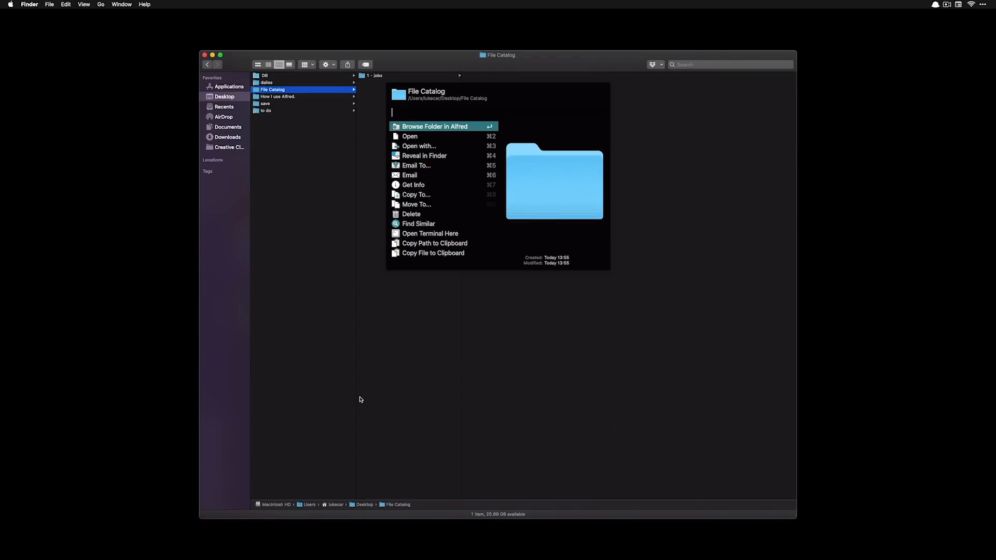
pyautogui.press('Down')
pyautogui.press('Down')
pyautogui.press('Down')
pyautogui.press('Down')
pyautogui.press('Down')
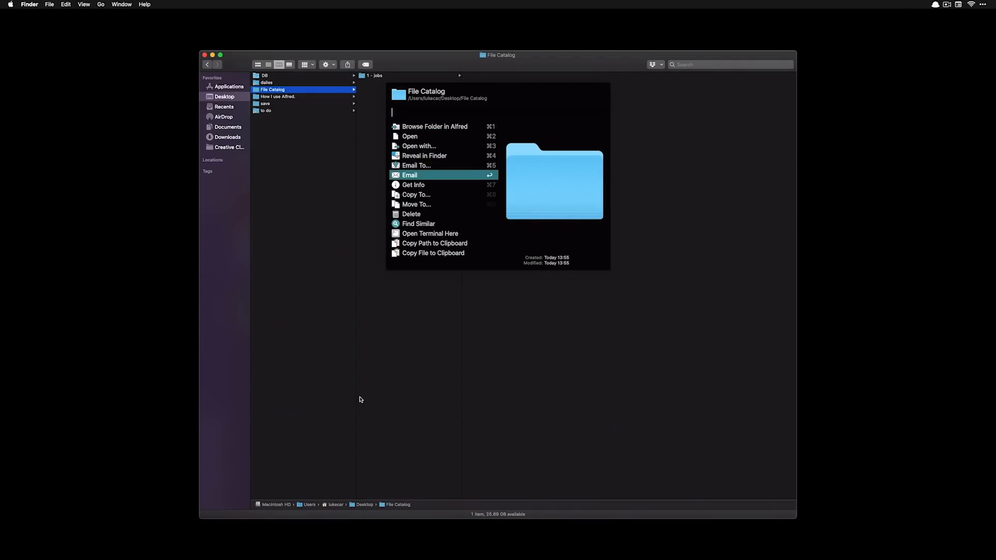
pyautogui.press('Escape')
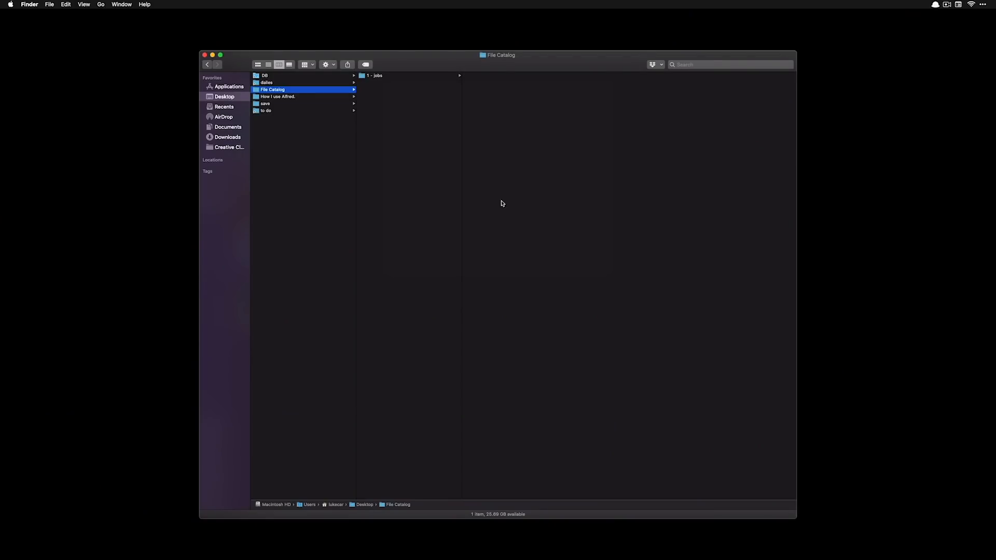
pyautogui.press('shift+super+4')
pyautogui.moveTo(291, 185); pyautogui.dragTo(483, 360)
# Email the new screenshot as an attachment through Alfred's Email file action
pyautogui.click(295, 111)
pyautogui.press('alt+super+backslash')
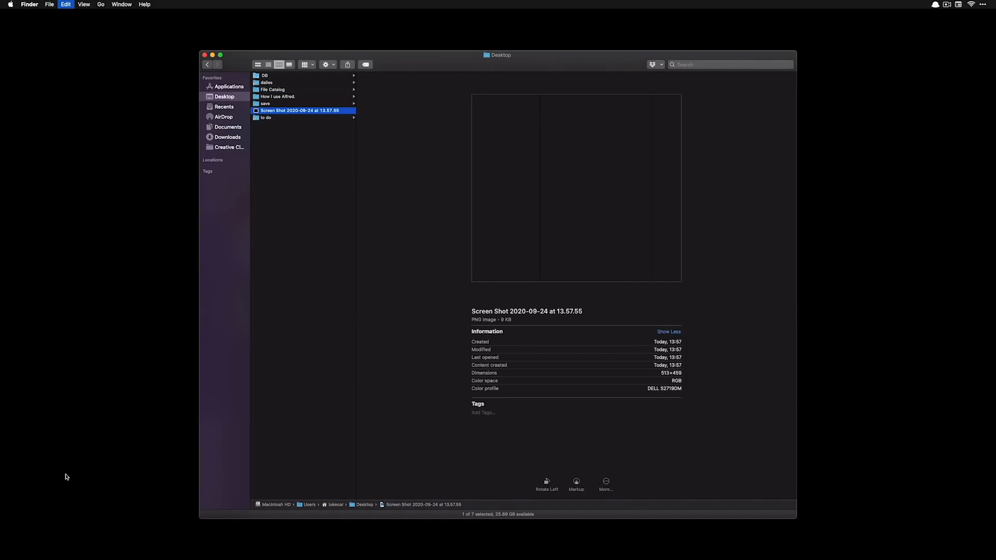
pyautogui.write('ema')
pyautogui.press('Down')
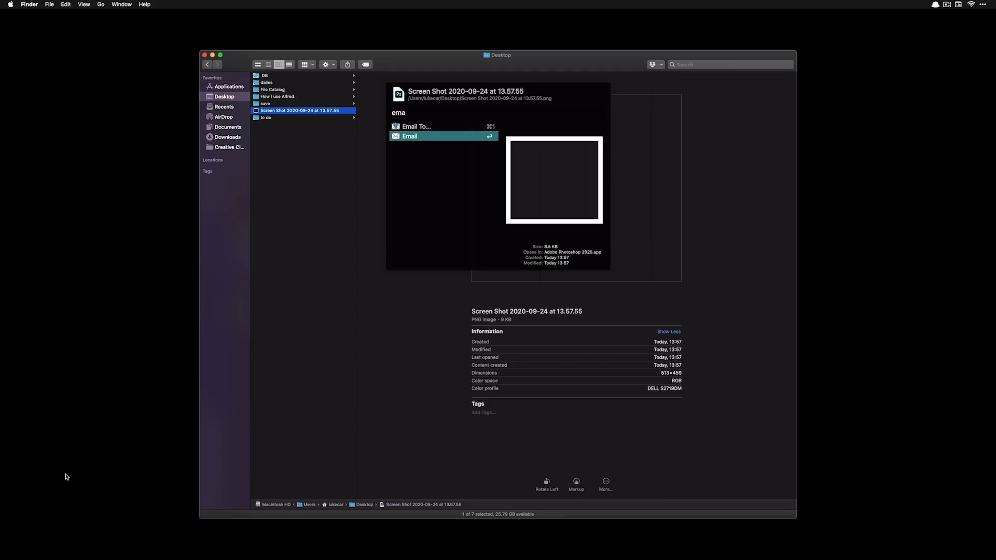
pyautogui.press('Return')
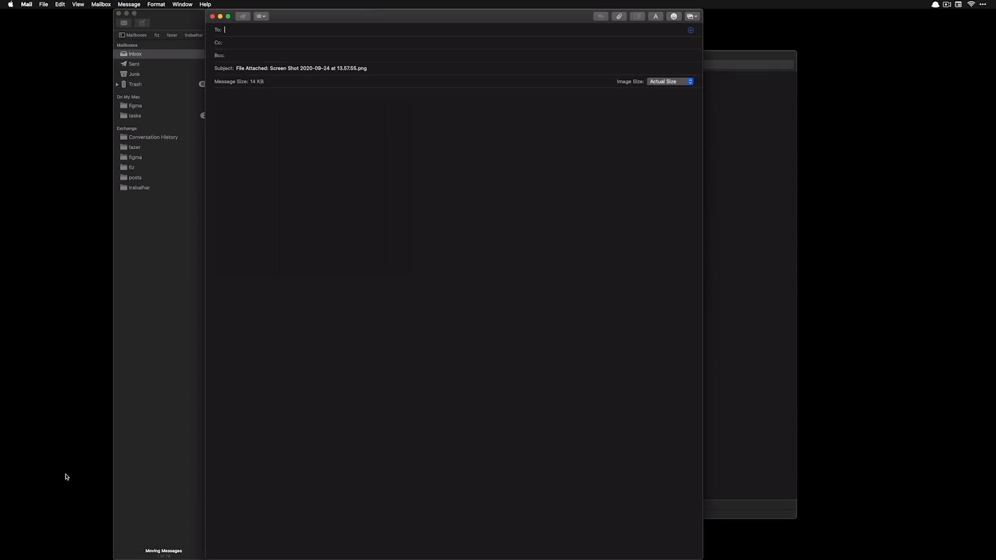
# Hide Mail and open a Terminal at the File Catalog folder
pyautogui.press('super+h')
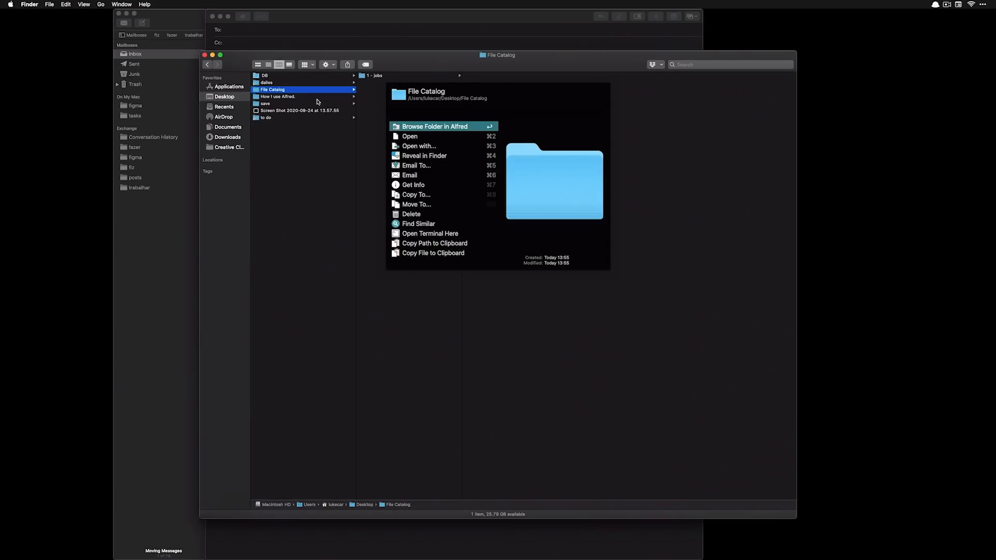
pyautogui.write('ter')
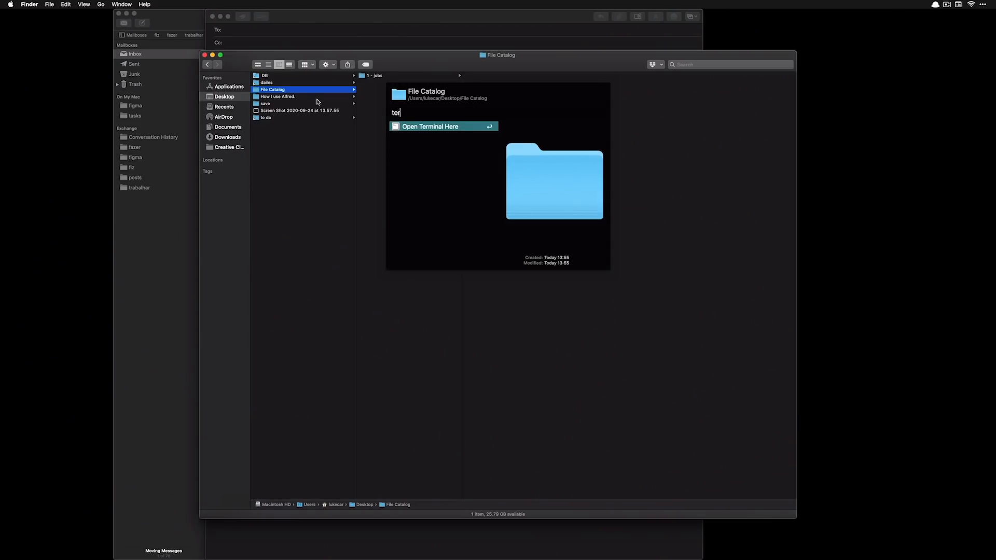
pyautogui.press('Return')
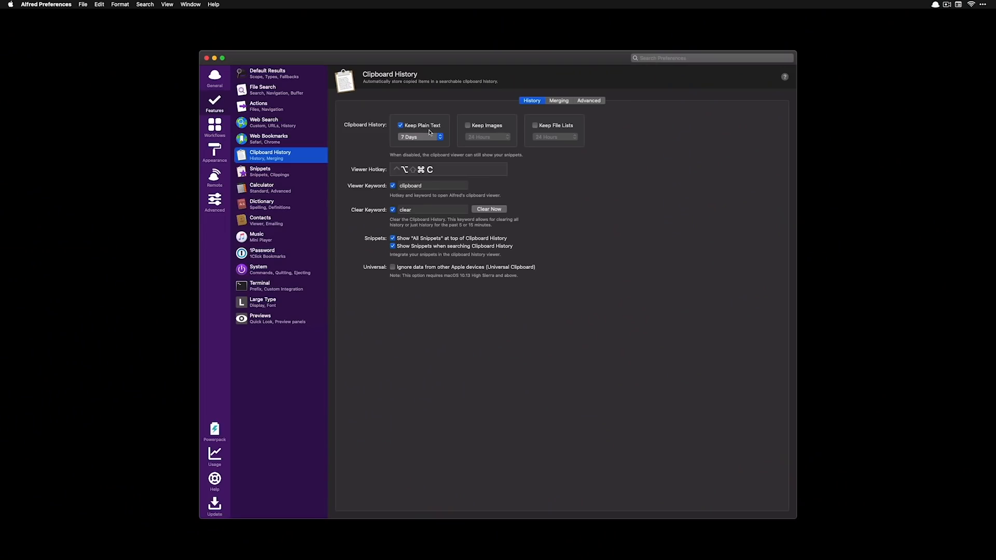
# Keep images and file lists in clipboard history and set the viewer hotkey to ⌃⌥⌘H
pyautogui.click(491, 128)
pyautogui.click(553, 126)
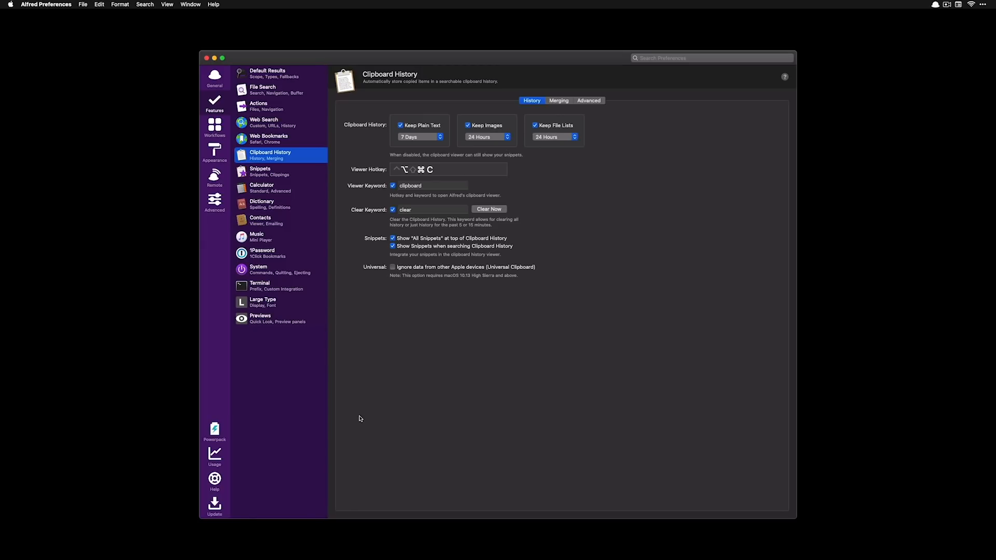
pyautogui.click(475, 168)
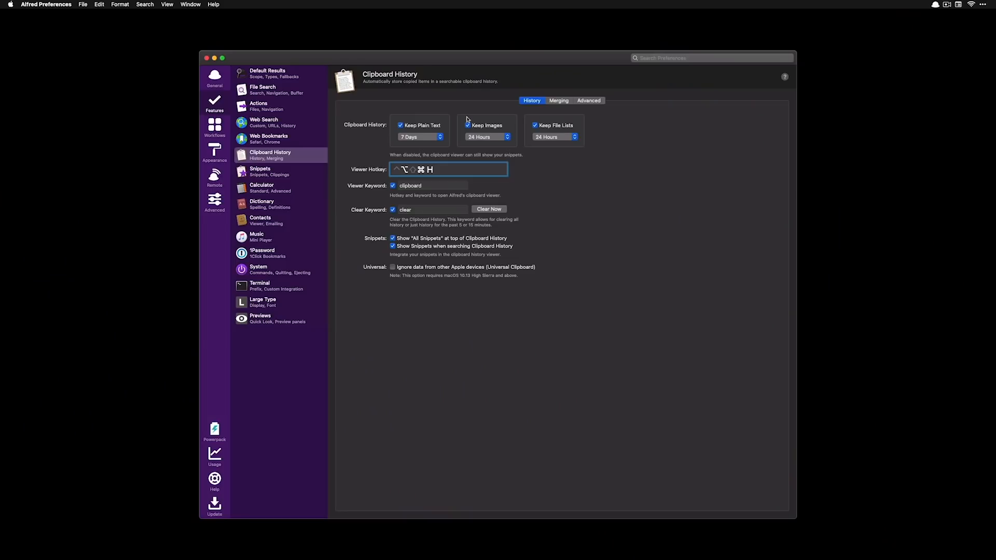
# Turn on Fast append selected text under Merging, then review the Advanced options
pyautogui.click(559, 100)
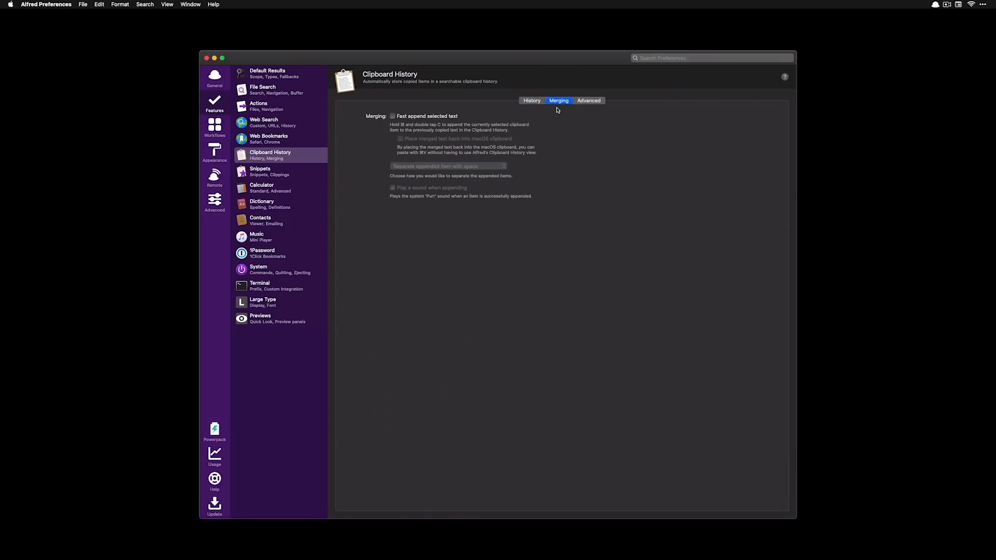
pyautogui.click(436, 117)
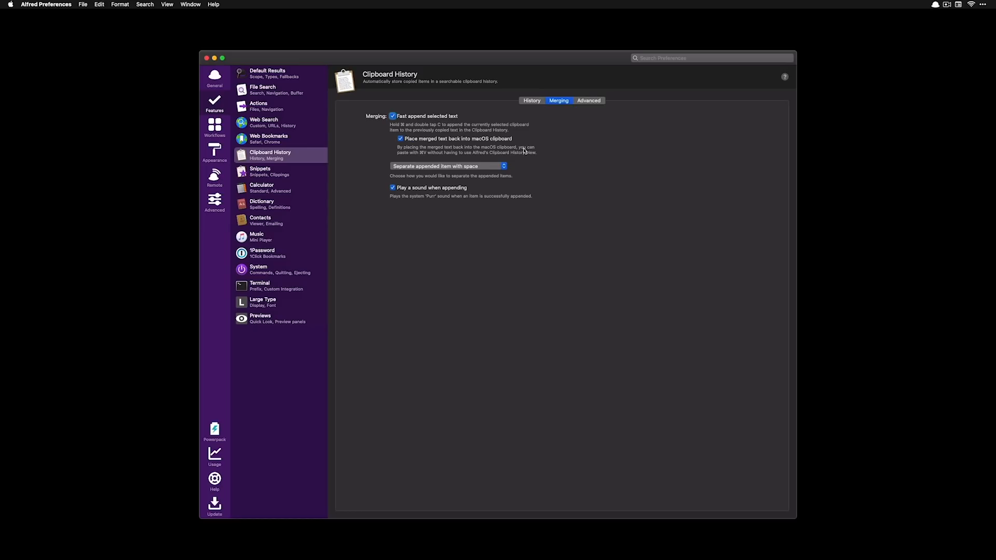
pyautogui.click(586, 103)
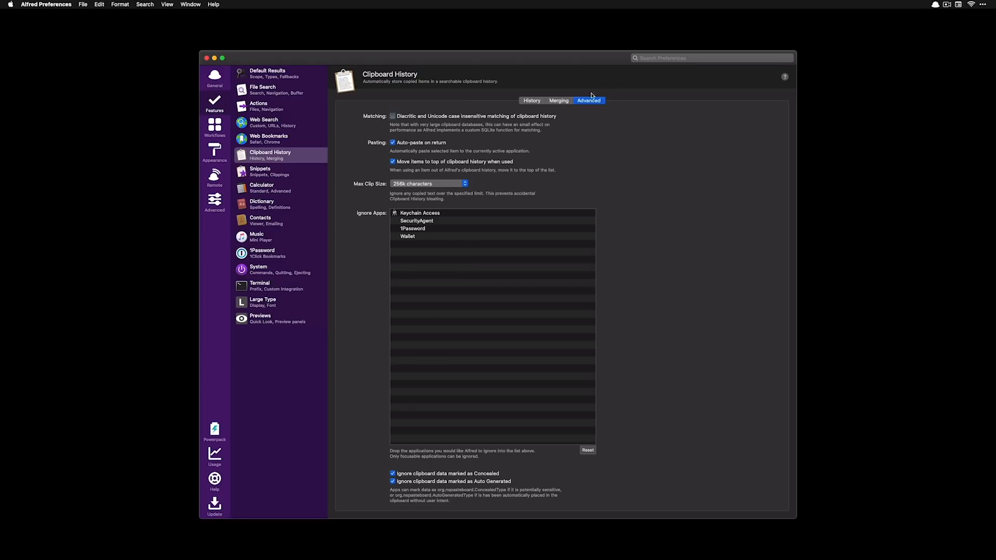
pyautogui.click(530, 100)
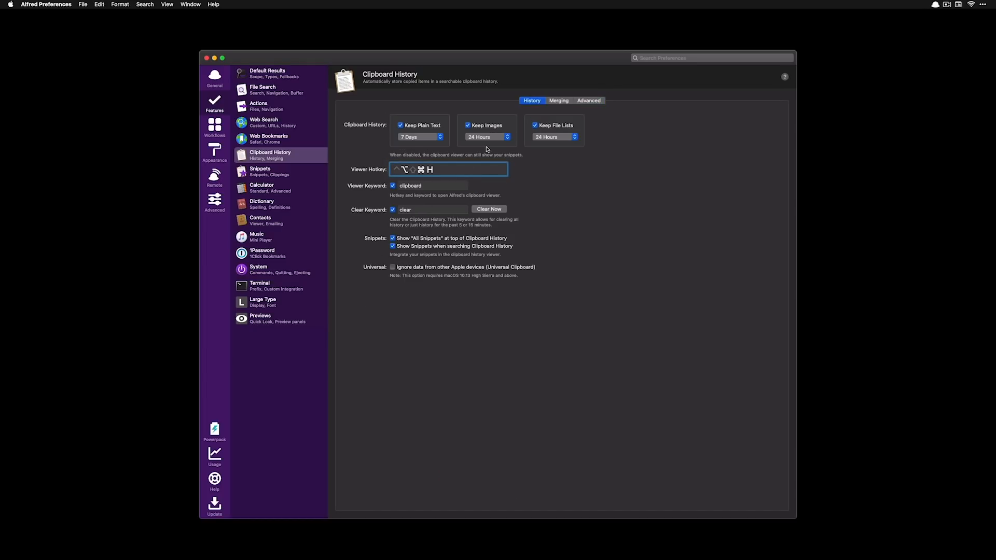
# Search 'at' in Alfred to launch the text editor for notes
pyautogui.press('super+space')
pyautogui.write('at')
pyautogui.press('Return')
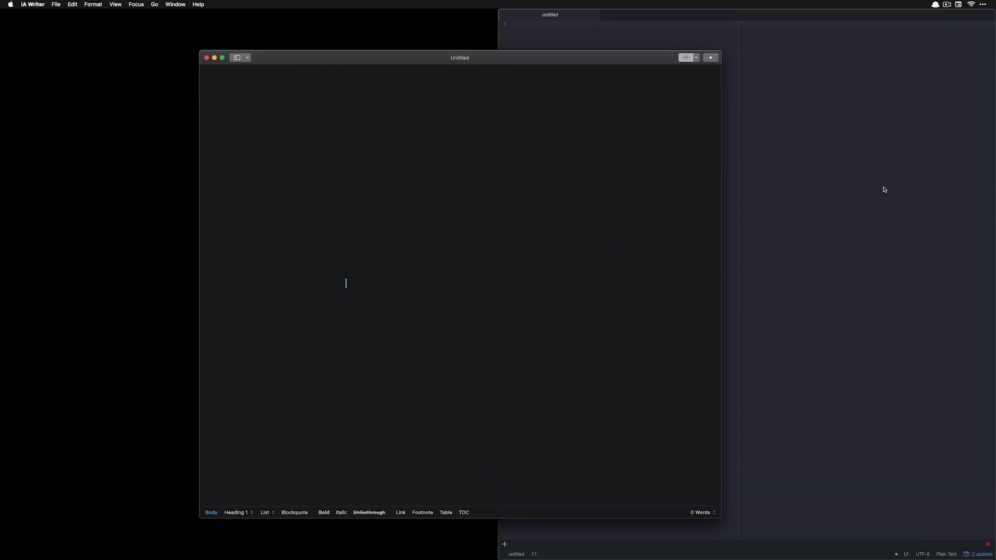
# Write the server address, user name and password on three lines in the note
pyautogui.write('ftp.theproductivityshop.com')
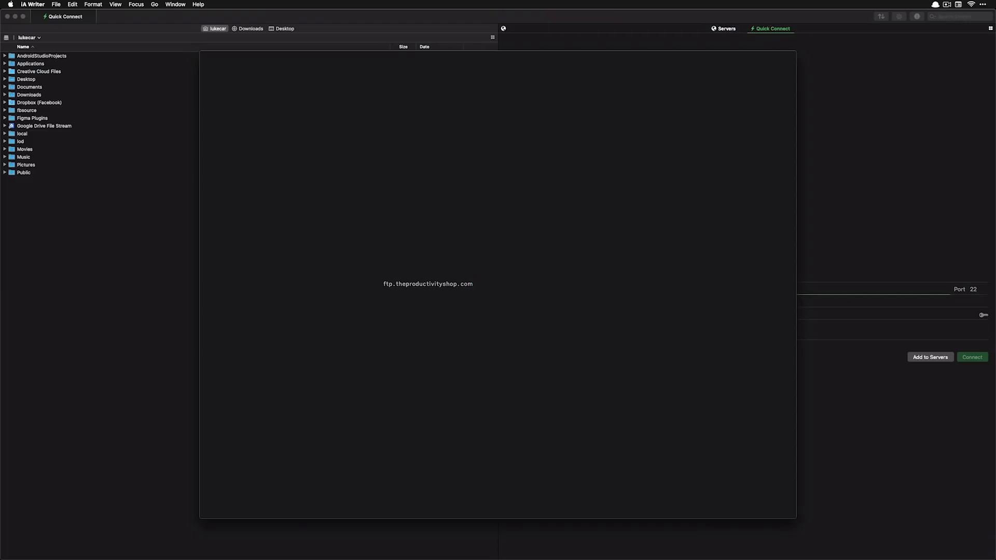
pyautogui.press('Return')
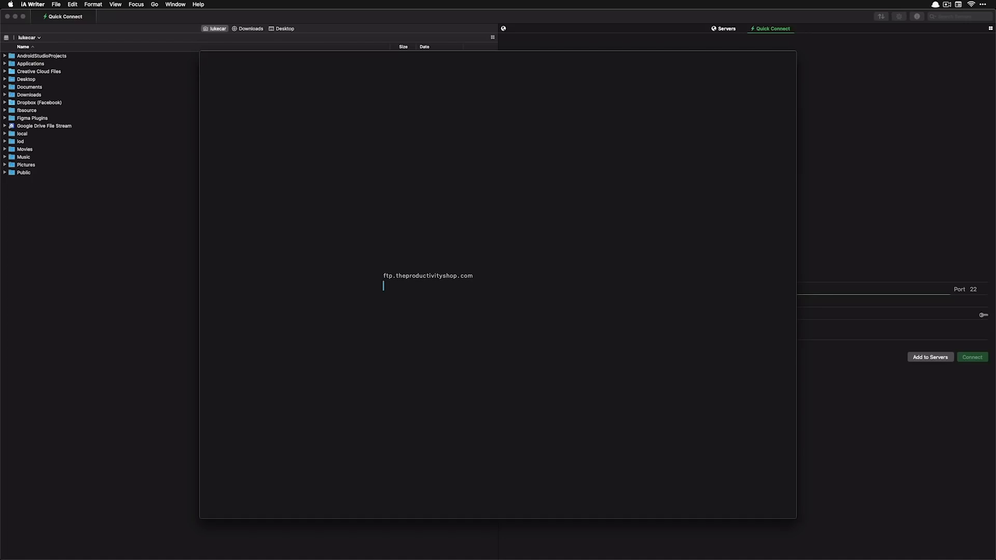
pyautogui.press('Return')
pyautogui.write('password')
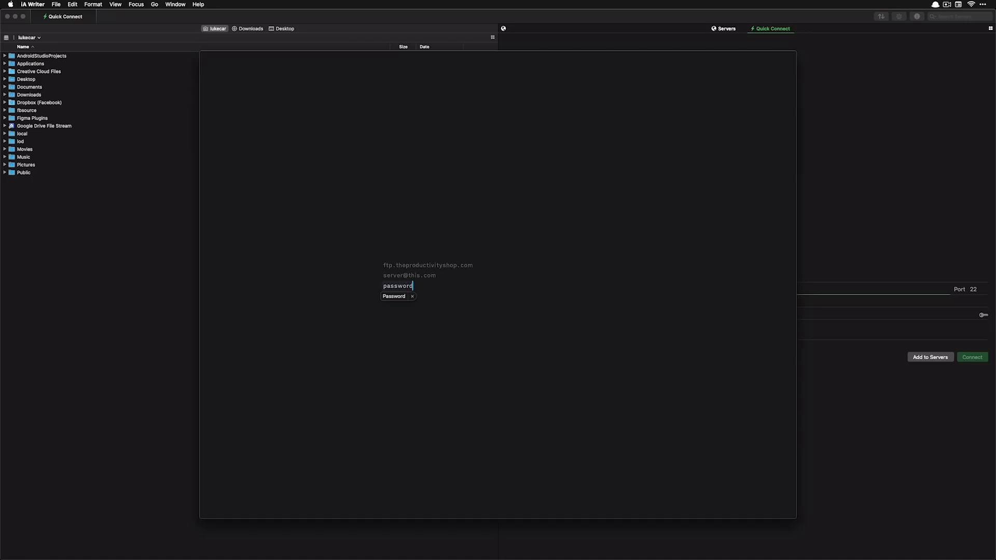
# Copy the server address and user name into Transmit's Address and User Name fields
pyautogui.moveTo(482, 265); pyautogui.dragTo(370, 265)
pyautogui.press('super+c')
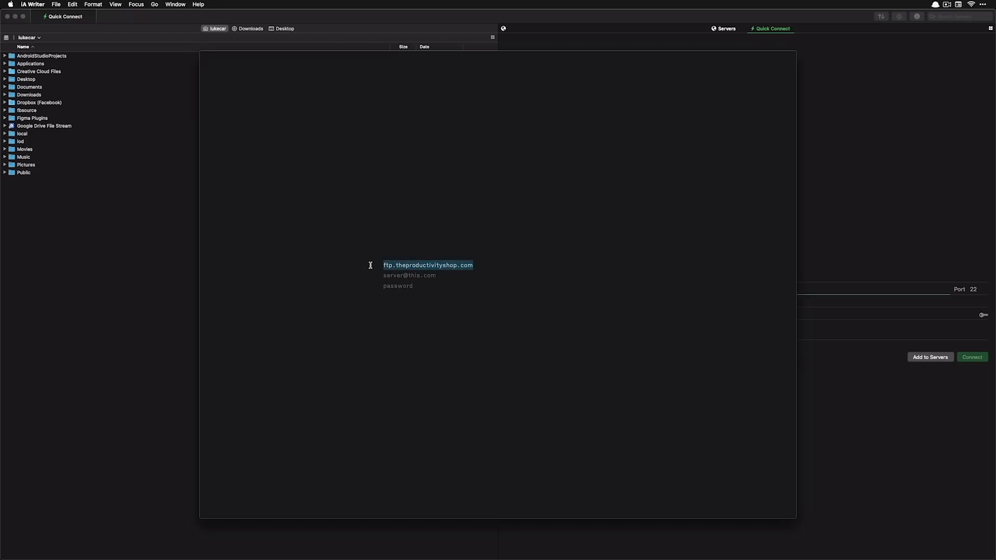
pyautogui.press('super+Tab')
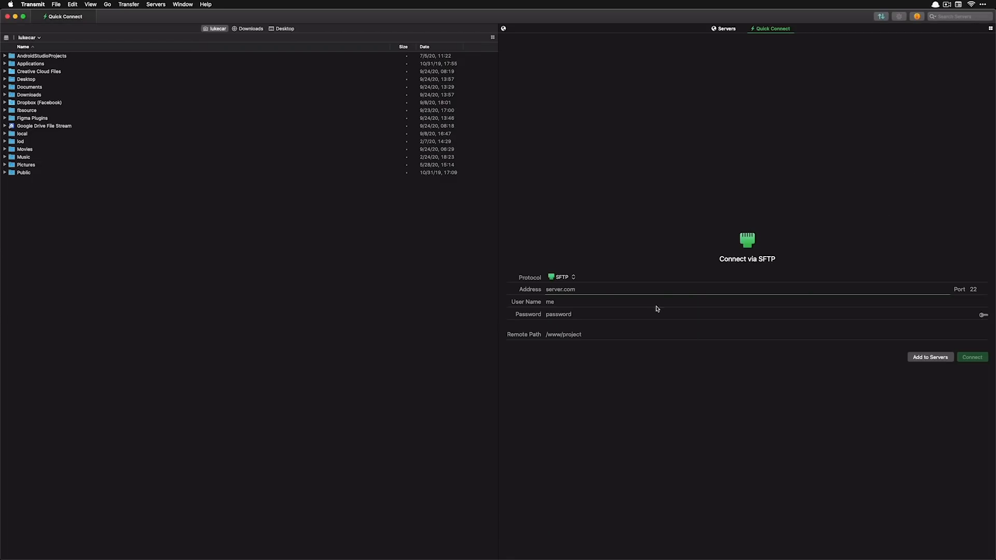
pyautogui.press('super+v')
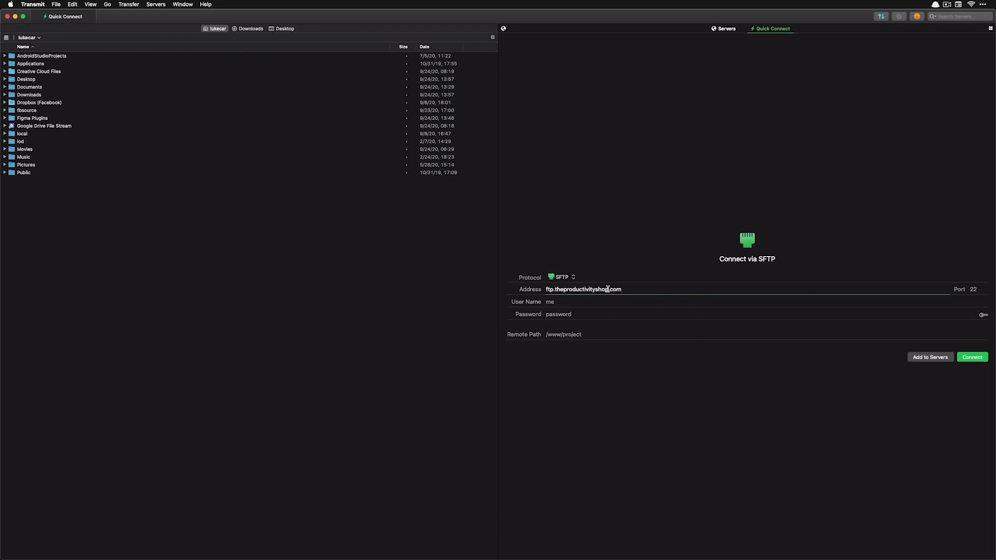
pyautogui.press('super+Tab')
pyautogui.moveTo(452, 291); pyautogui.dragTo(379, 290)
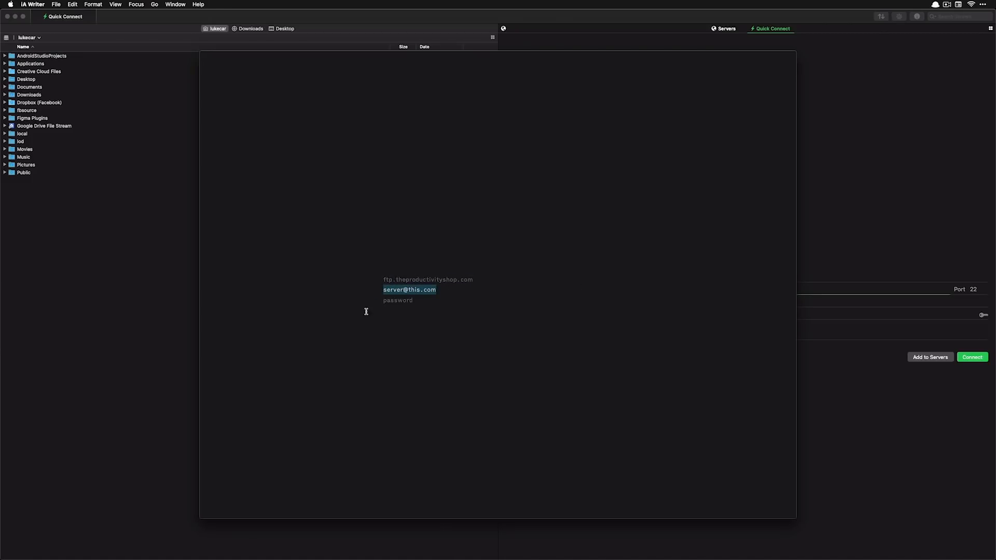
pyautogui.press('super+c')
pyautogui.press('super+Tab')
pyautogui.click(575, 303)
pyautogui.press('super+v')
# Copy the password from the note into Transmit's Password field
pyautogui.press('super+Tab')
pyautogui.moveTo(431, 289); pyautogui.dragTo(378, 292)
pyautogui.press('super+c')
pyautogui.press('super+Tab')
pyautogui.click(684, 313)
pyautogui.press('super+v')
pyautogui.press('super+Tab')
# Copy the address, user name and password lines one by one into clipboard history
pyautogui.moveTo(480, 269); pyautogui.dragTo(375, 264)
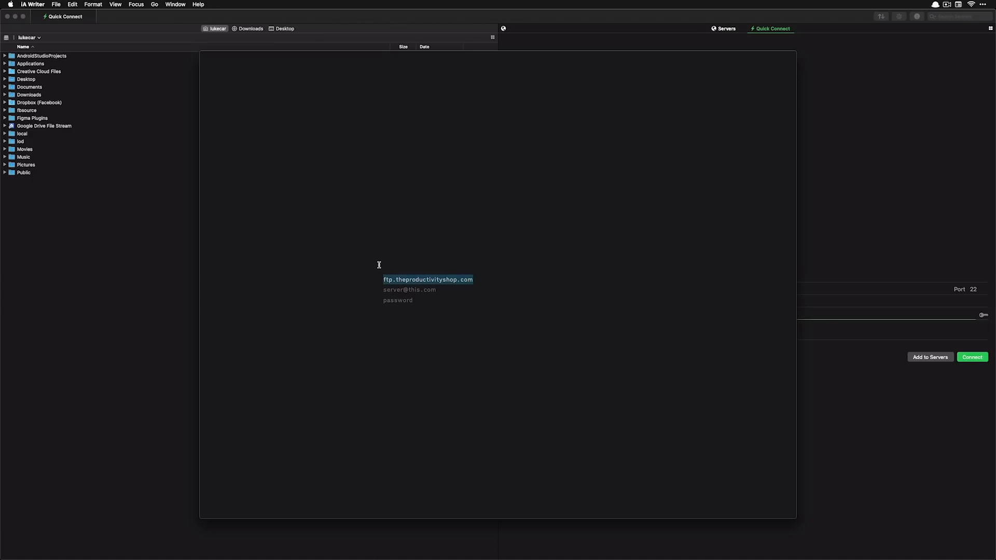
pyautogui.press('Down')
pyautogui.press('super+Right')
pyautogui.press('super+shift+Left')
pyautogui.press('super+c')
pyautogui.press('Down')
pyautogui.press('super+shift+Left')
pyautogui.press('super+c')
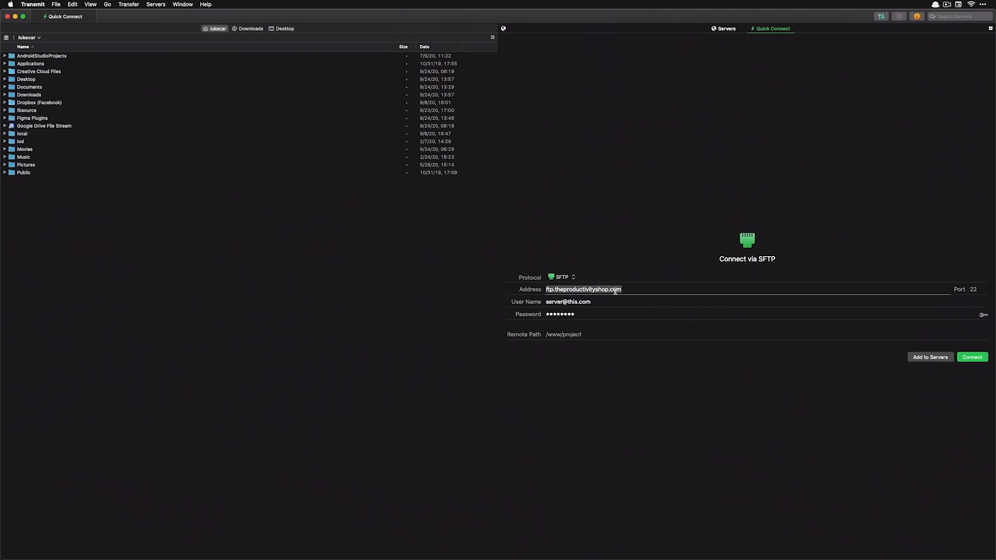
pyautogui.press('Tab')
pyautogui.press('Tab')
pyautogui.press('Tab')
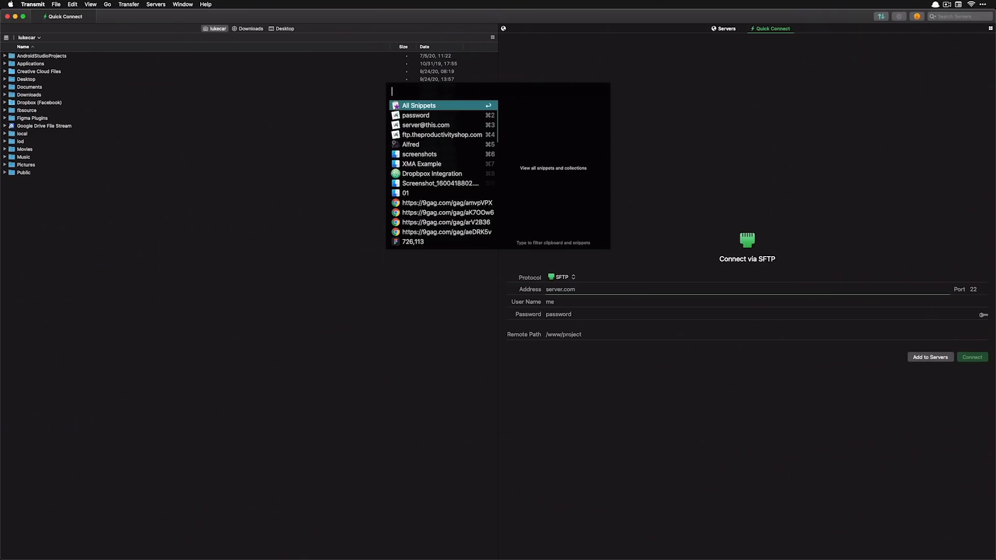
# Paste the address, user name and password from Alfred's clipboard history into Transmit's Quick Connect fields
pyautogui.press('Down')
pyautogui.press('Down')
pyautogui.press('Down')
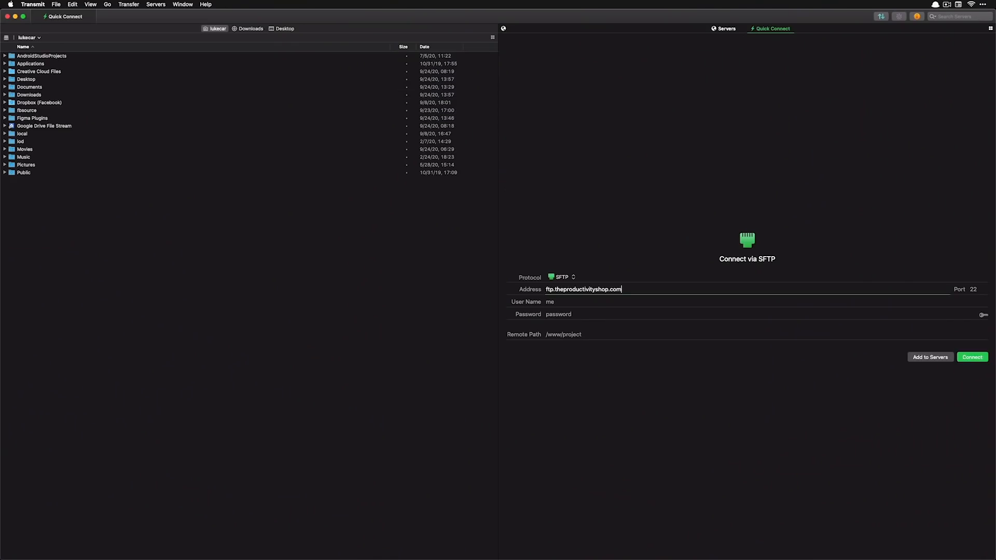
pyautogui.press('Tab')
pyautogui.press('Tab')
pyautogui.press('alt+super+c')
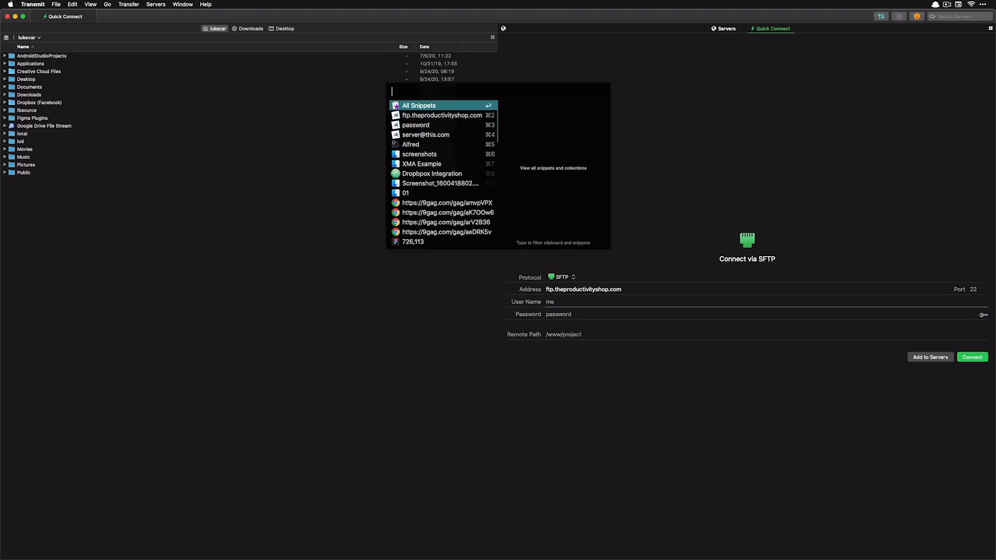
pyautogui.press('Down')
pyautogui.press('Down')
pyautogui.press('Down')
pyautogui.press('Return')
pyautogui.press('Tab')
pyautogui.press('alt+super+c')
pyautogui.press('Down')
pyautogui.press('Down')
pyautogui.press('Down')
pyautogui.press('Return')
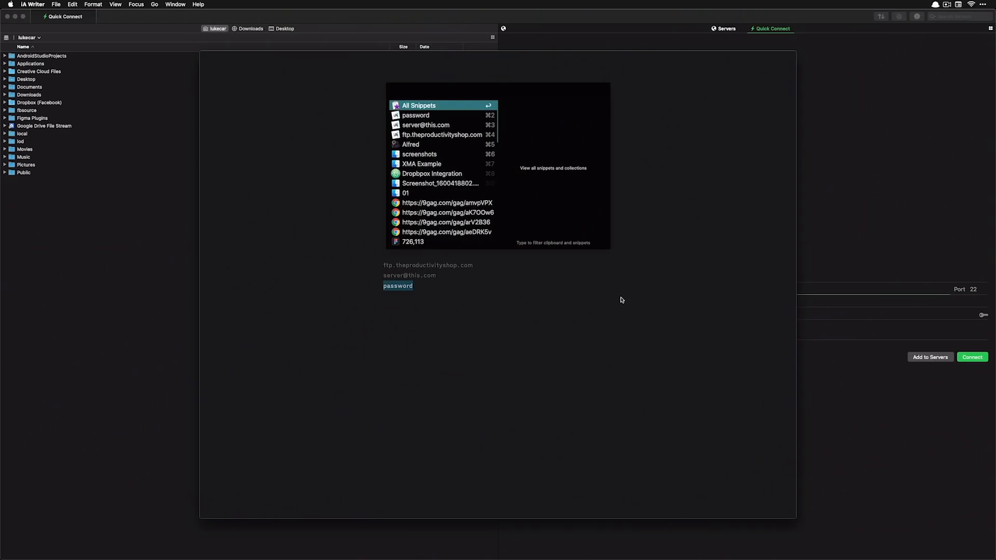
# Filter the clipboard viewer with '9gag'
pyautogui.write('9gag')
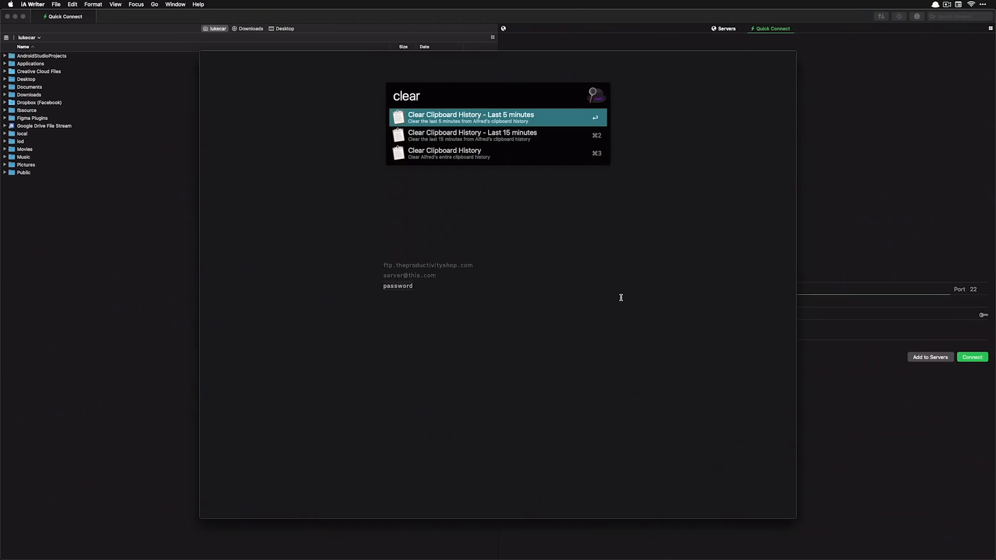
# Replace the Alfred query with 'clear' to list the Clear Clipboard History commands
pyautogui.press('super+a')
pyautogui.write('clear')
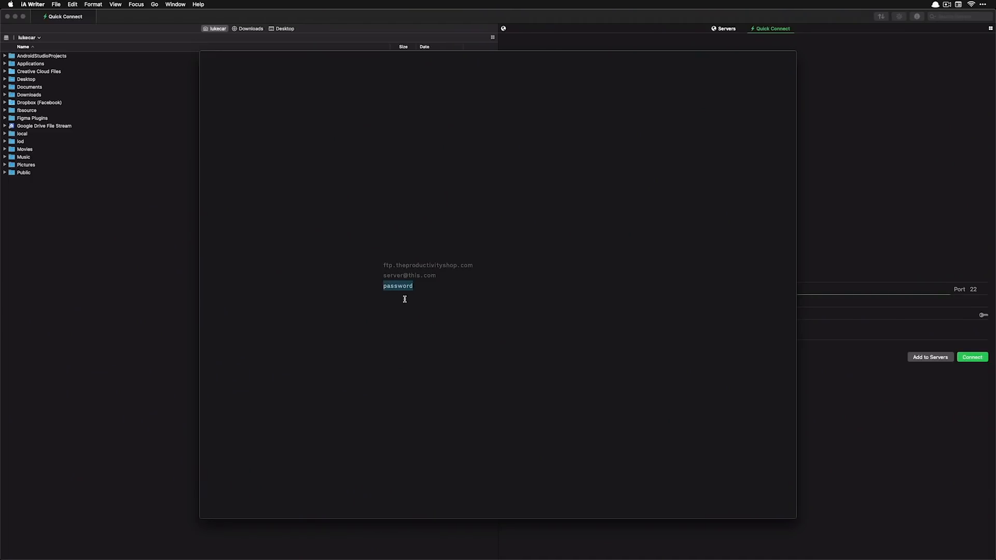
# Check Alfred's Clipboard History preferences, then close them
pyautogui.press('super+space')
pyautogui.press('super+comma')
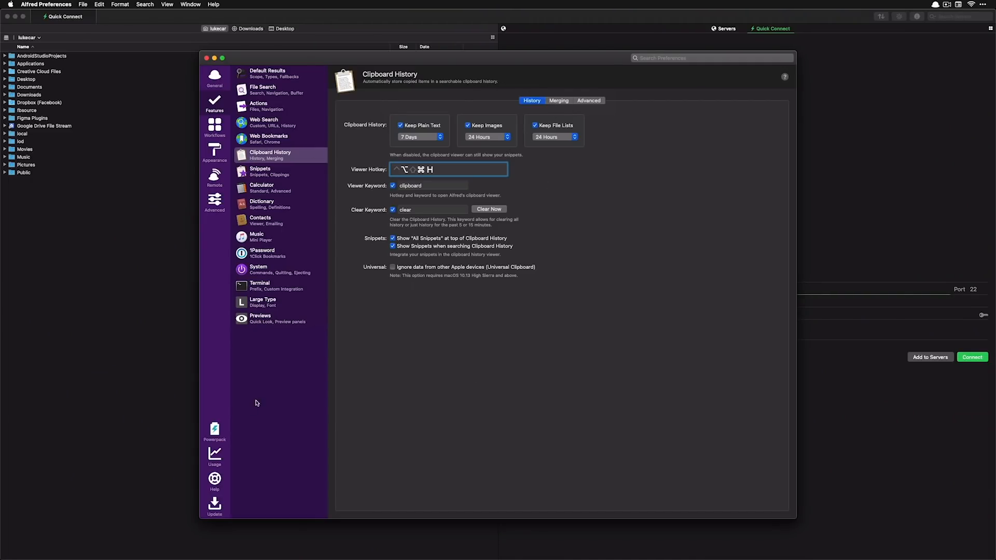
pyautogui.press('super+w')
# Replace the detail lines with One, Two and Three, then select the words One and Two
pyautogui.moveTo(408, 320); pyautogui.dragTo(351, 241)
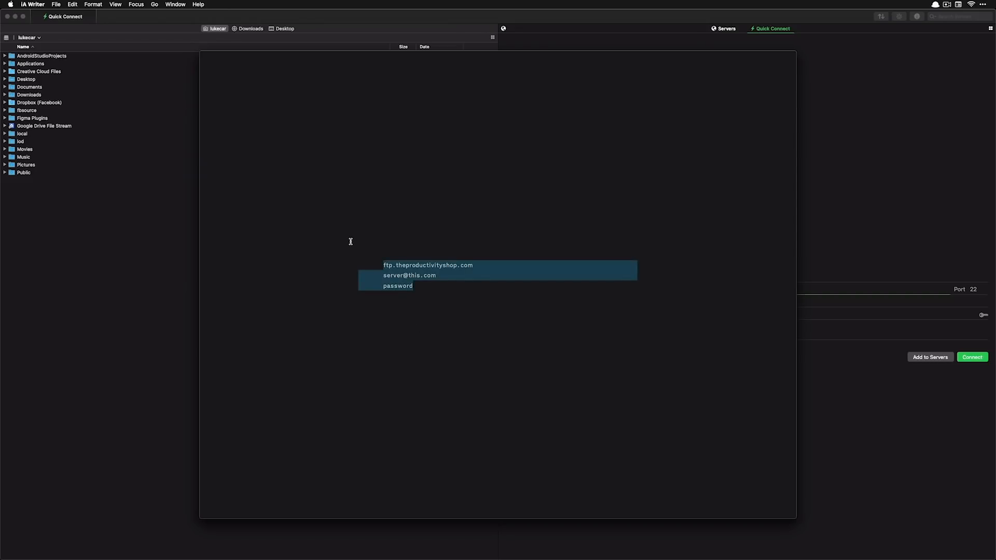
pyautogui.write('One')
pyautogui.press('Return')
pyautogui.press('Return')
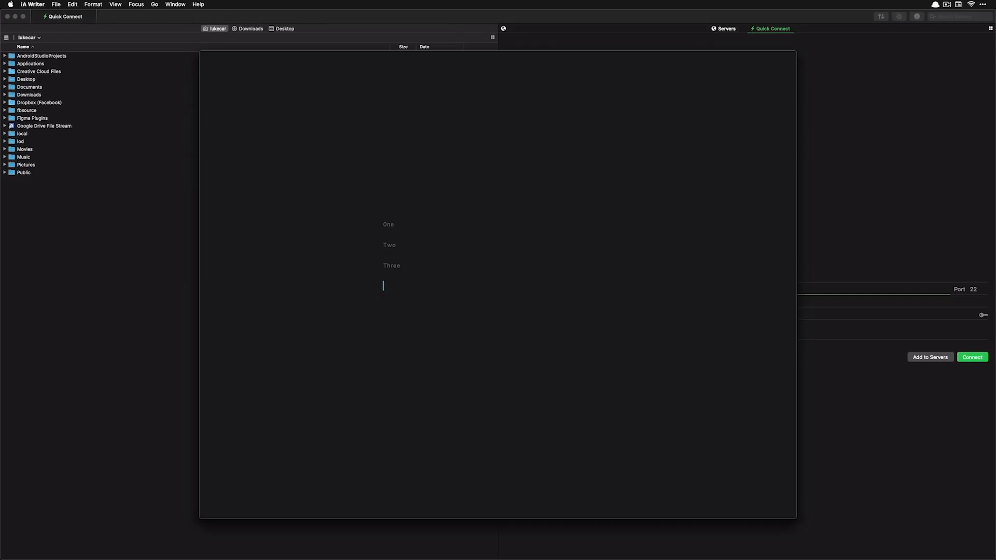
pyautogui.doubleClick(398, 224)
pyautogui.doubleClick(410, 301)
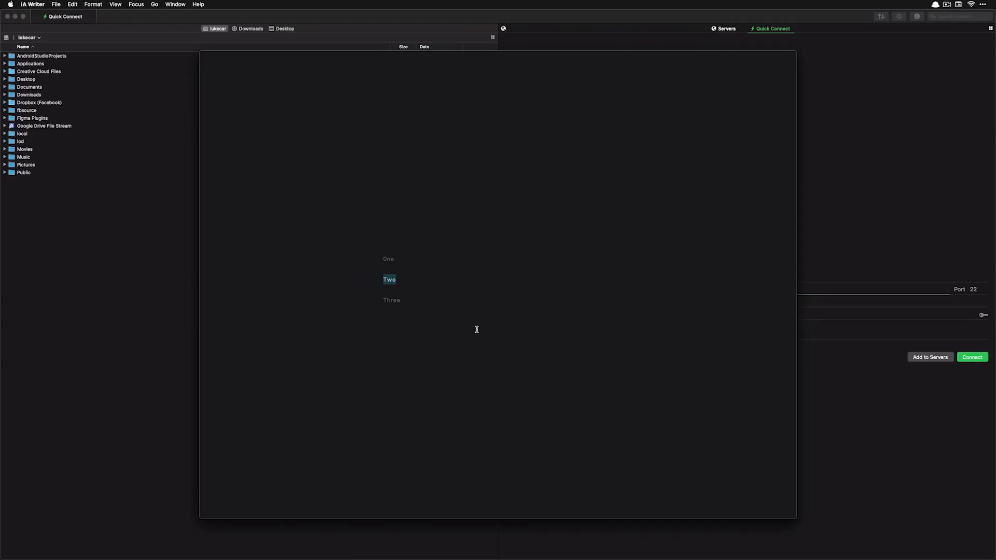
# Paste the merged 'One Two' on an empty line below the list
pyautogui.click(474, 329)
pyautogui.press('super+v')
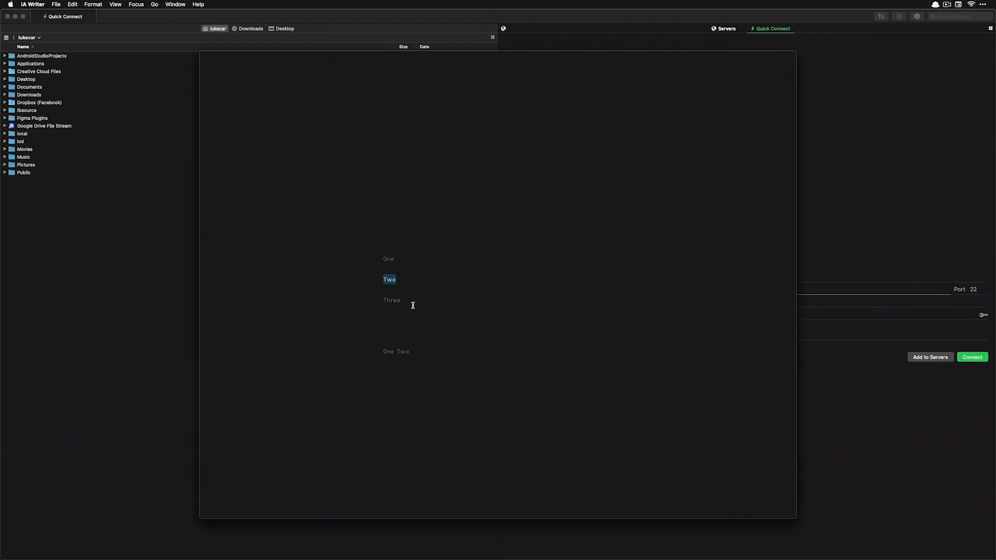
# Append Three to the merged clipboard and paste 'One Two Three' on a new line
pyautogui.moveTo(409, 301); pyautogui.dragTo(318, 305)
pyautogui.press('super+c')
pyautogui.click(471, 335)
pyautogui.press('Return')
pyautogui.press('Return')
pyautogui.press('Return')
pyautogui.press('super+v')
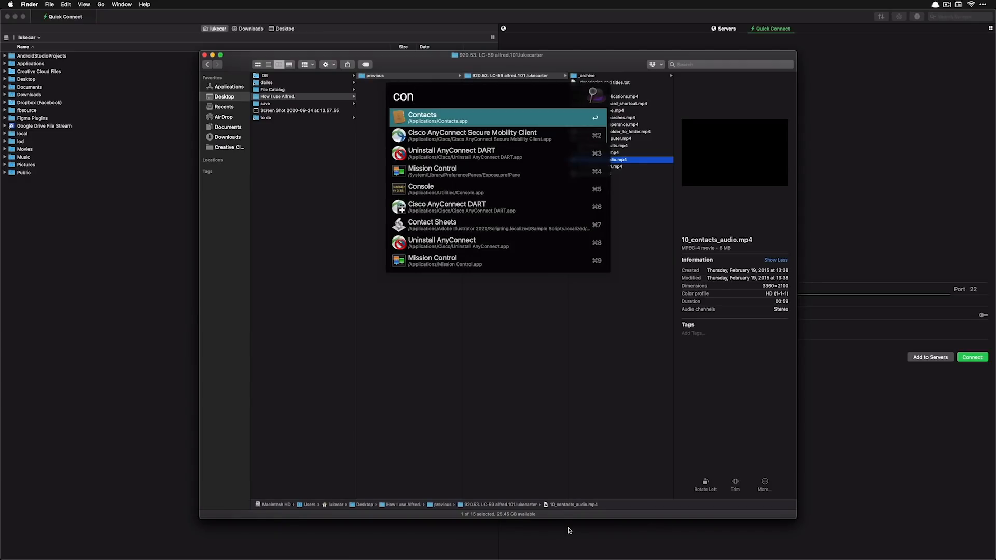
# Search Alfred for the contact's full name and open their contact card
pyautogui.write('luke')
pyautogui.press('cmd+a')
pyautogui.press('Return')
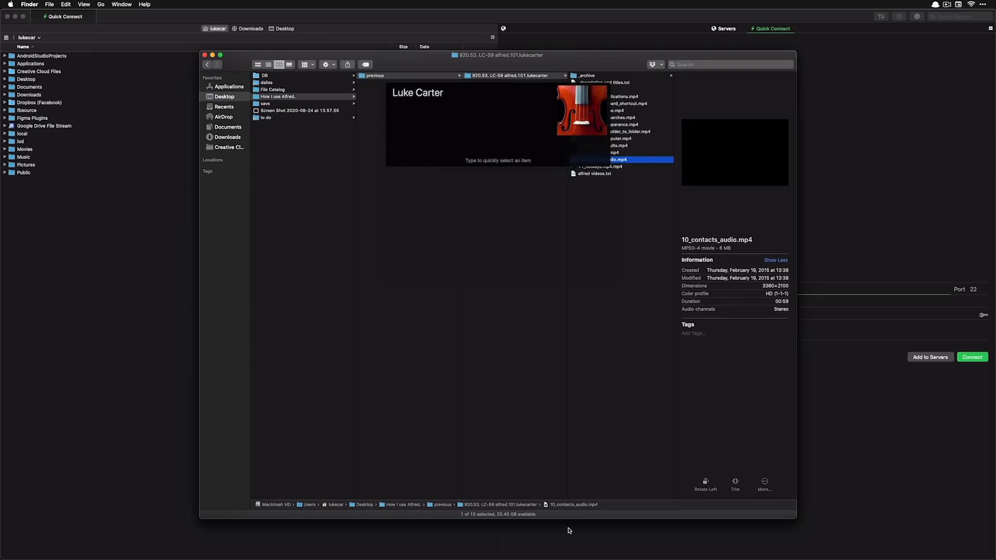
# Back out of the contact card, dismiss Alfred and switch to the empty desktop
pyautogui.press('Down')
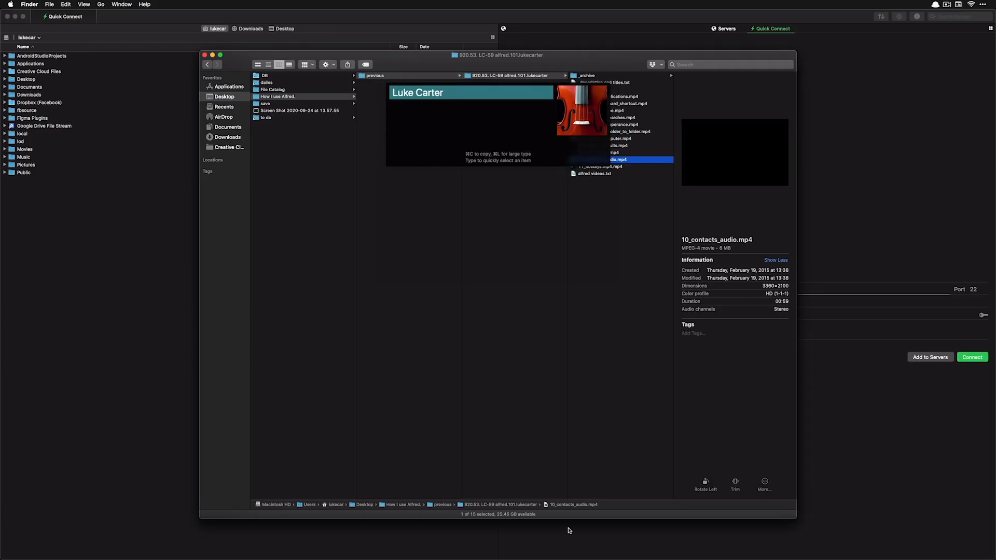
pyautogui.press('Escape')
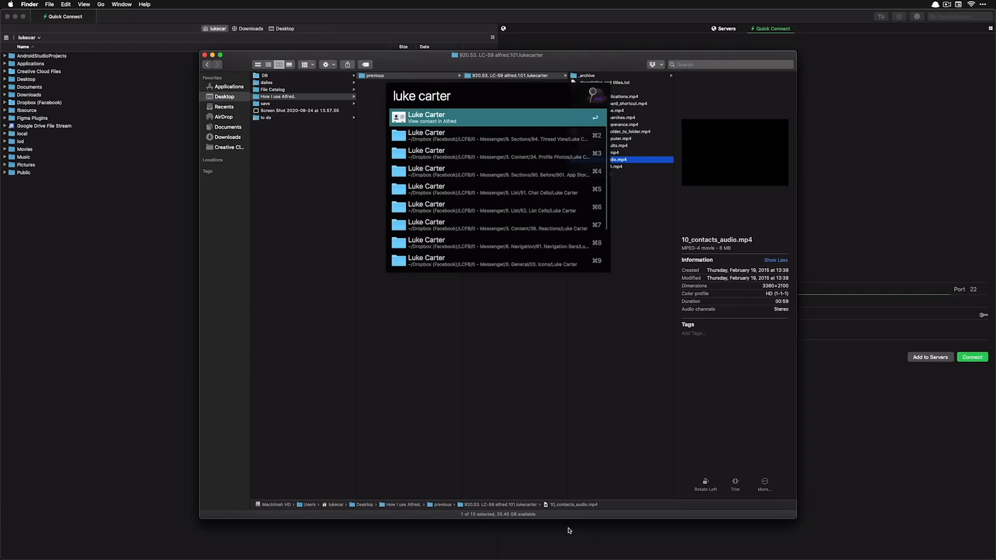
pyautogui.press('Escape')
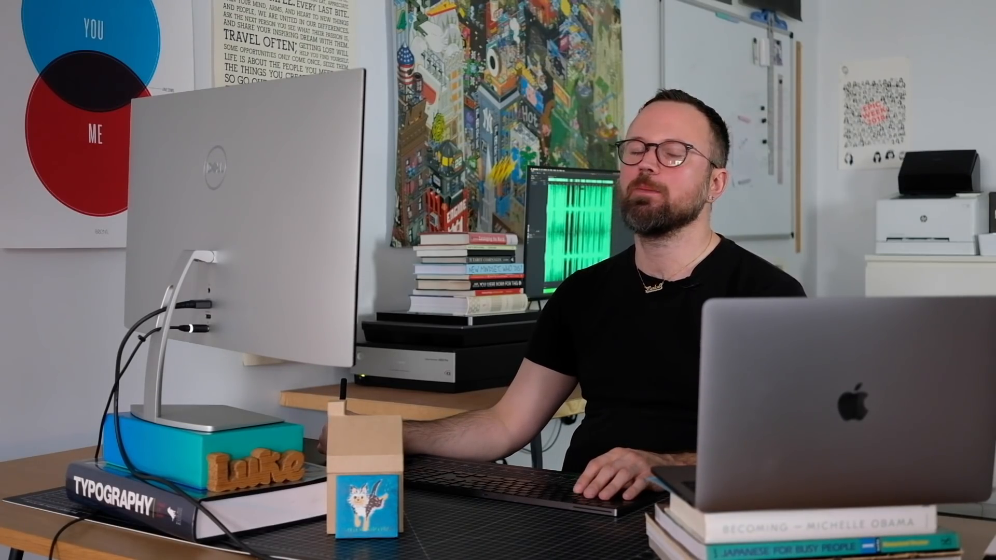
pyautogui.press('super+Tab')
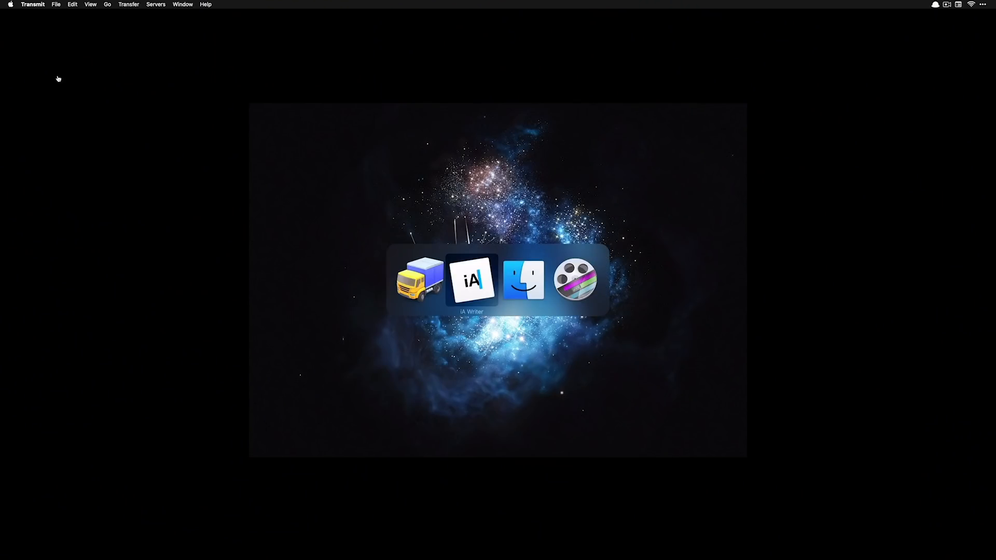
pyautogui.press('super+Tab')
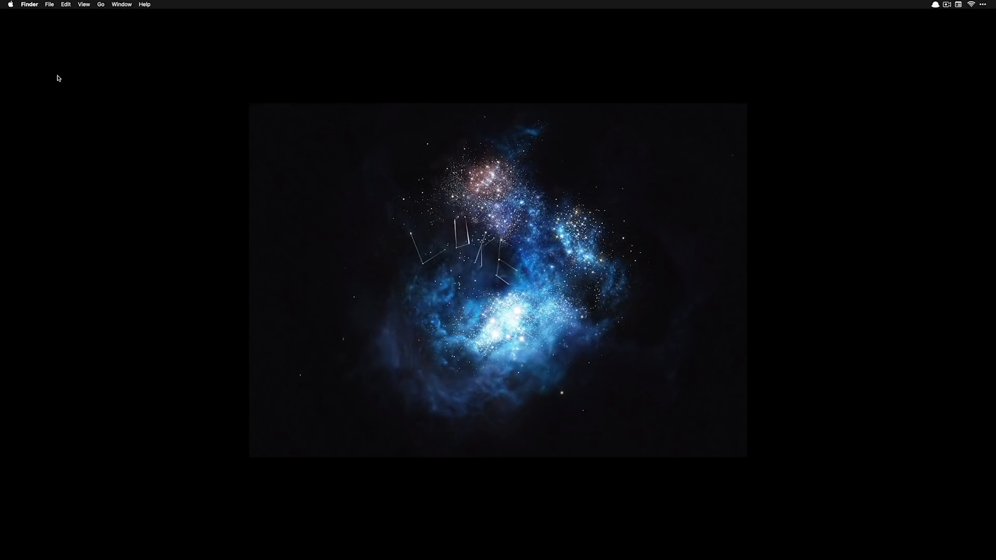
# Open a new Desktop Finder window and launch Alfred Preferences past the startup error
pyautogui.press('super+n')
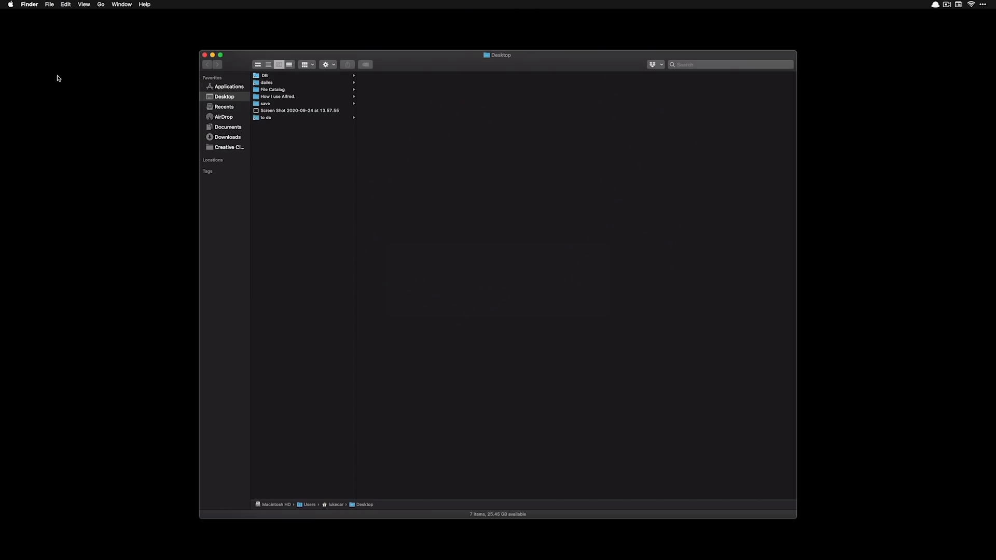
pyautogui.hotkey('alt', 'space')
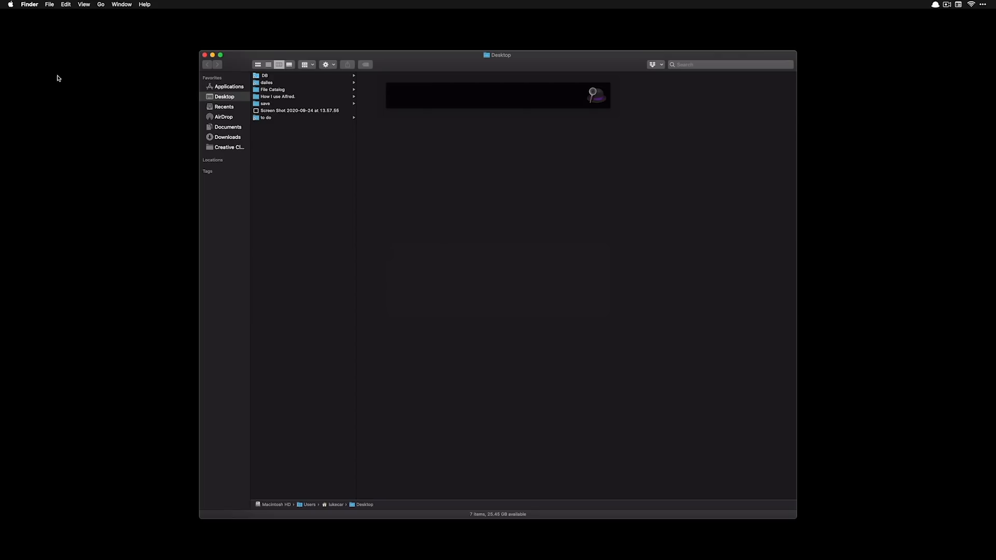
pyautogui.press('super+comma')
pyautogui.press('Return')
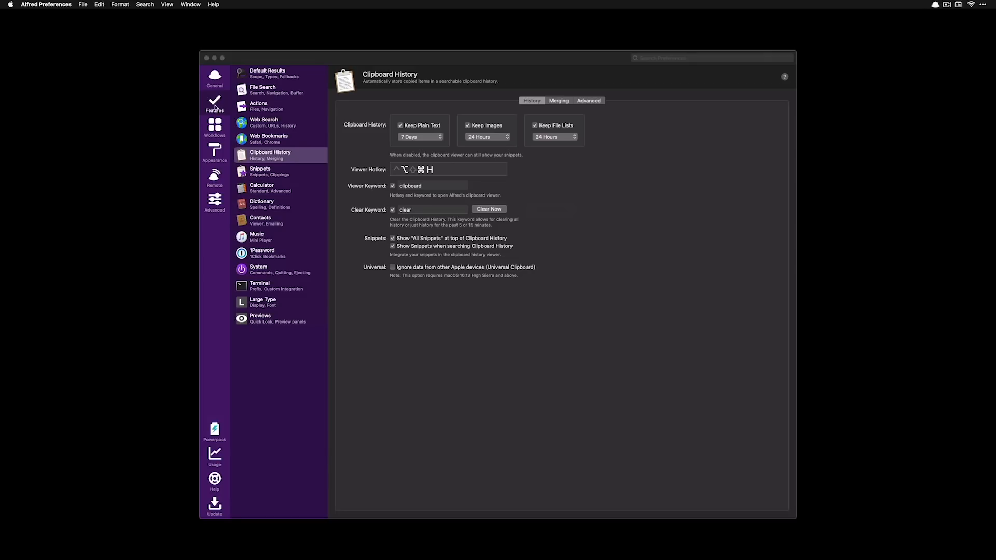
# Start a new Blank Workflow from the Workflows section
pyautogui.click(213, 135)
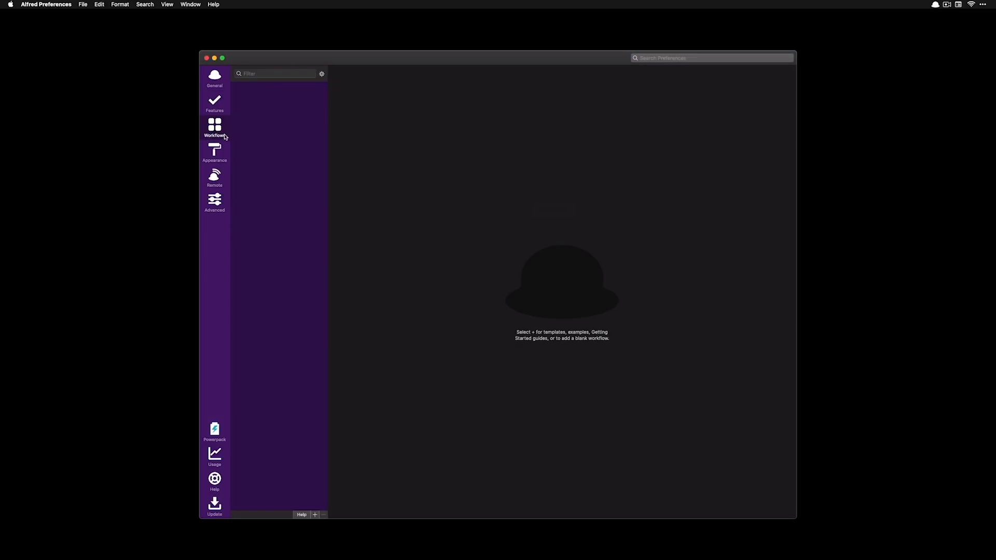
pyautogui.click(314, 514)
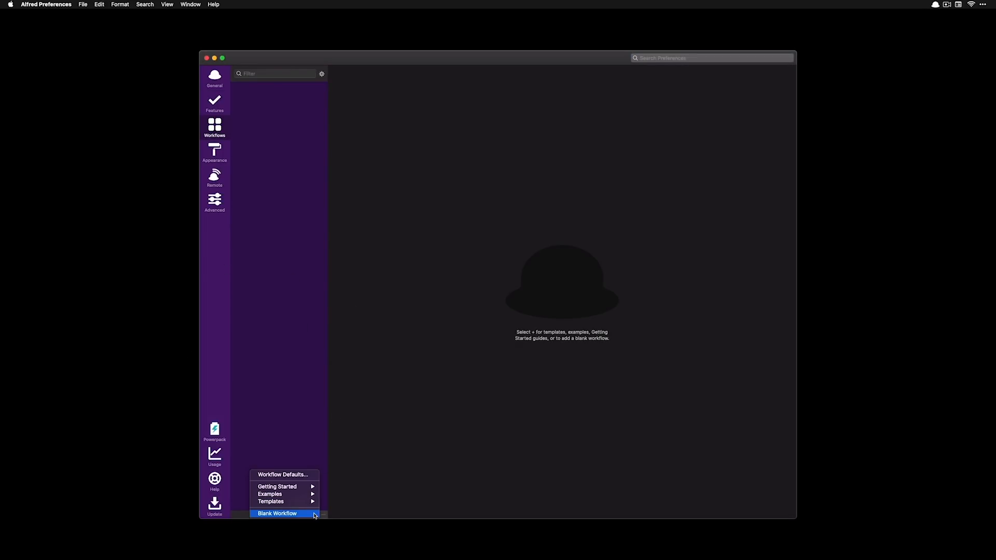
pyautogui.click(293, 514)
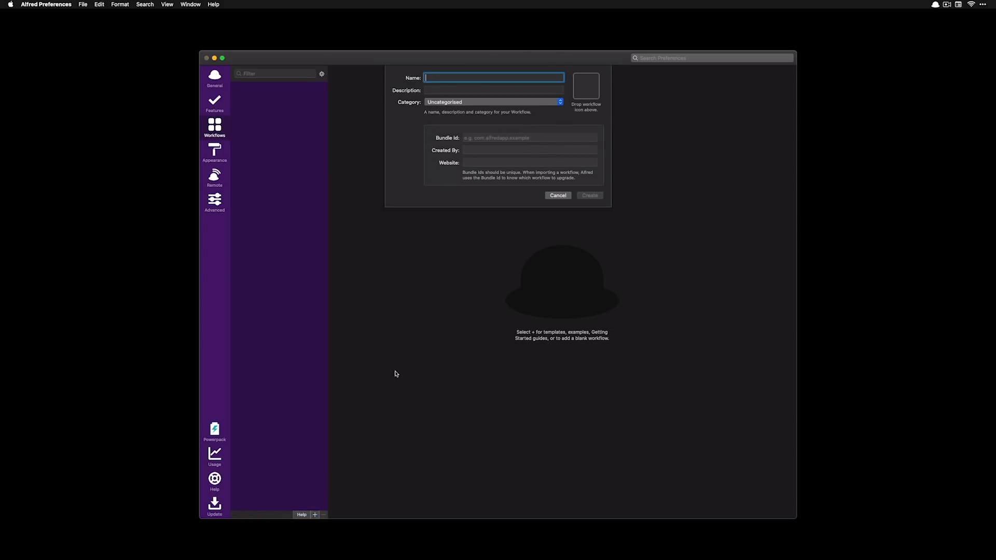
# Create the workflow named 'Go to Finder' with the same description and Finder.app's icon
pyautogui.write('Glo')
pyautogui.hotkey('alt', 'space')
pyautogui.write('finder.app')
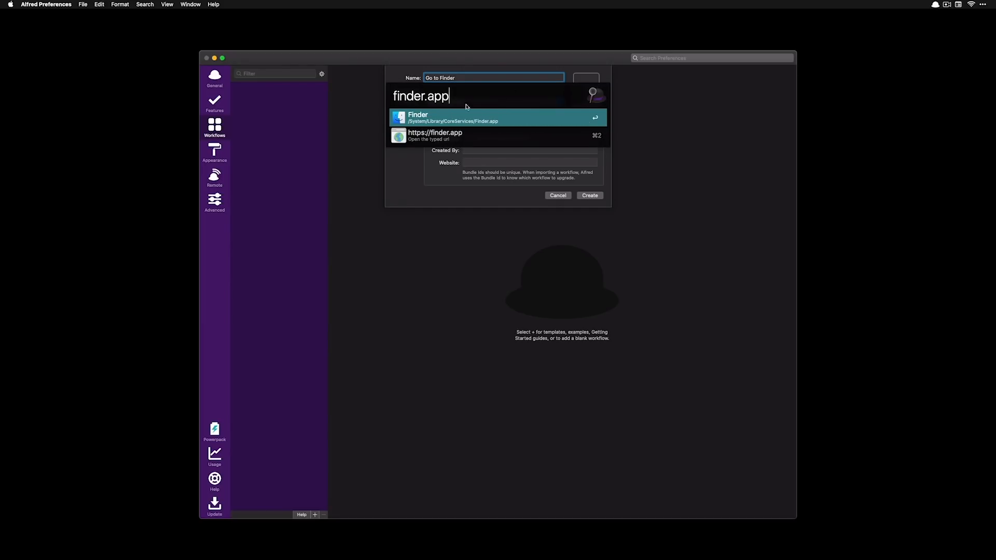
pyautogui.press('super+a')
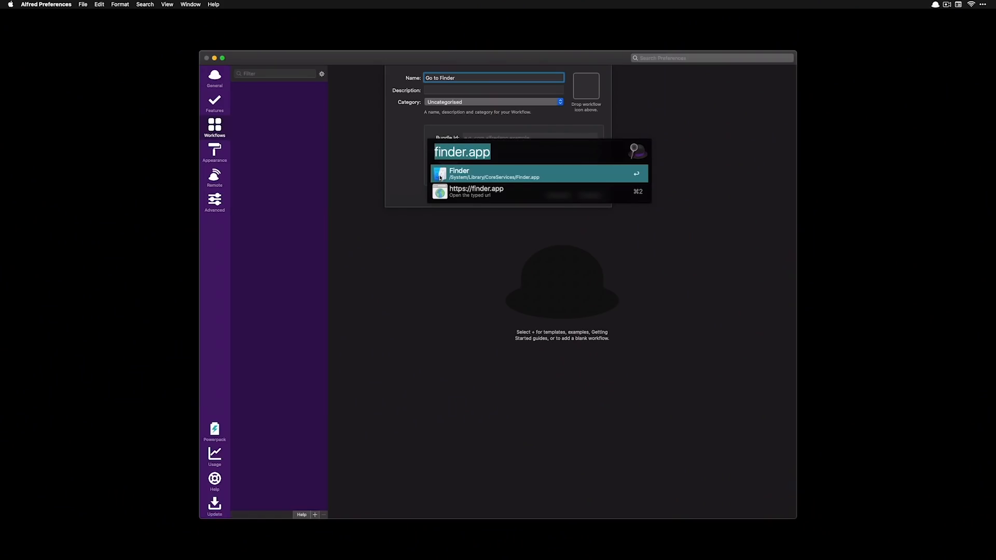
pyautogui.moveTo(440, 175); pyautogui.dragTo(594, 79)
pyautogui.press('Escape')
pyautogui.click(450, 90)
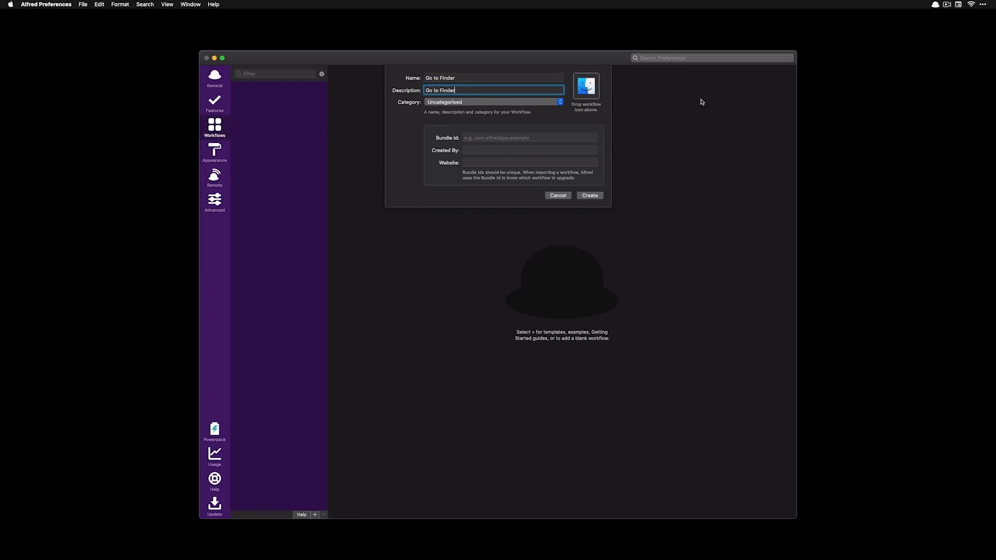
pyautogui.click(593, 193)
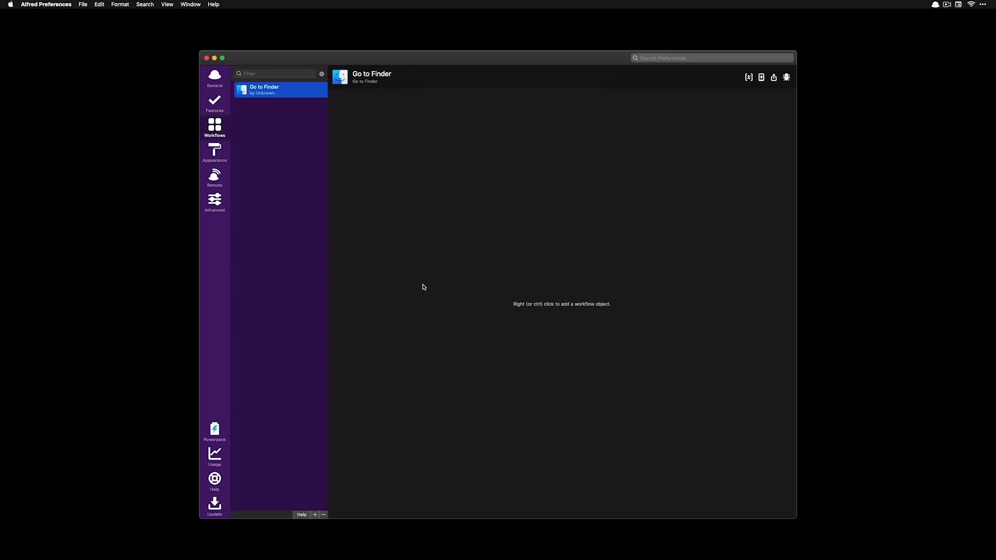
# Add a Hotkey trigger set to Control-F (^F) to the Go to Finder workflow
pyautogui.rightClick(382, 170)
pyautogui.click(420, 171)
pyautogui.rightClick(383, 178)
pyautogui.click(412, 180)
pyautogui.rightClick(384, 187)
pyautogui.moveTo(407, 191)
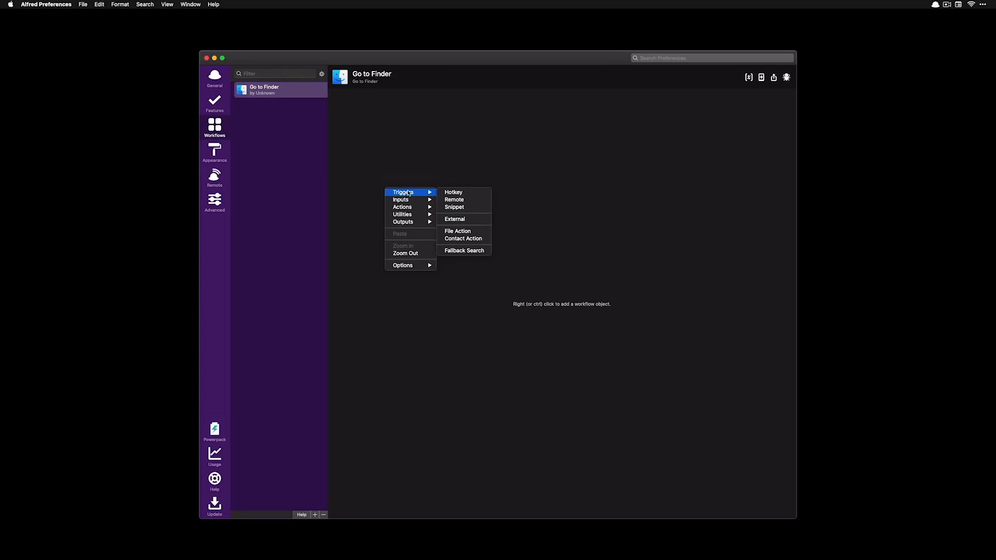
pyautogui.click(469, 192)
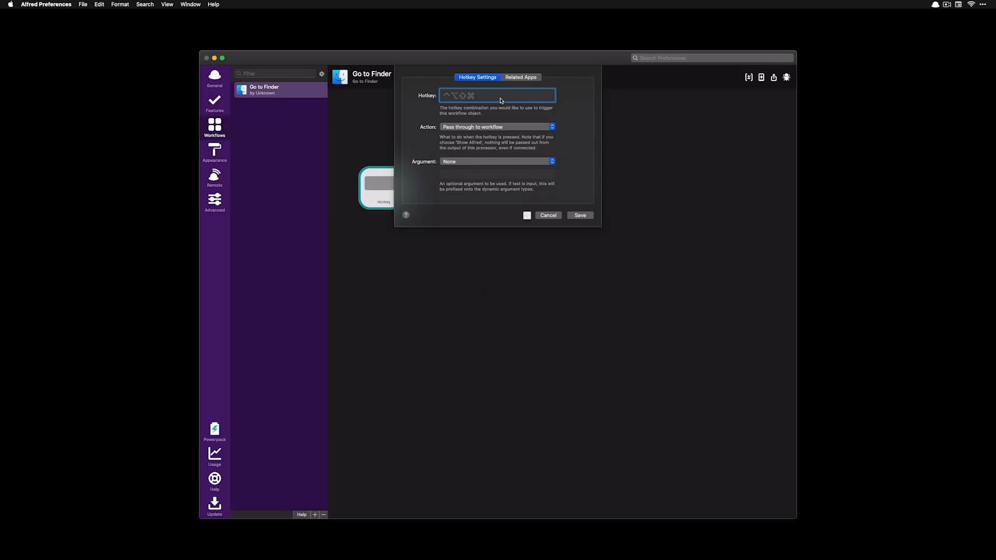
pyautogui.click(579, 216)
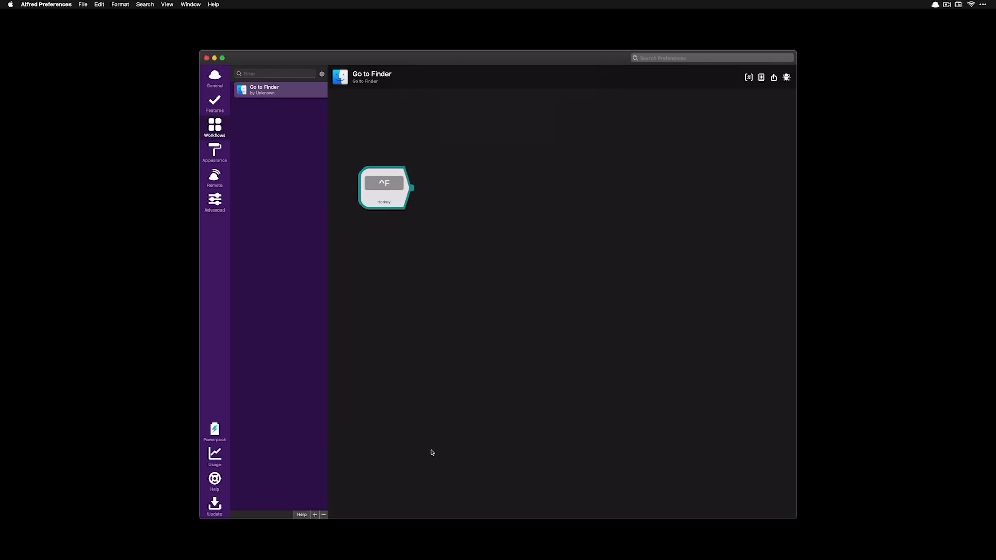
# Add a Launch Apps / Files action containing Finder.app and save it
pyautogui.rightClick(521, 190)
pyautogui.moveTo(531, 194)
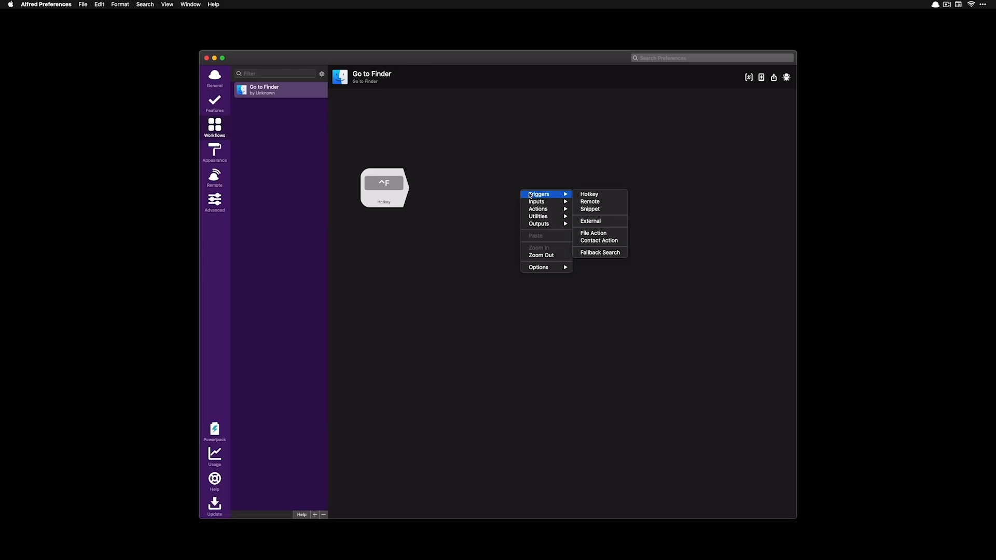
pyautogui.moveTo(543, 210)
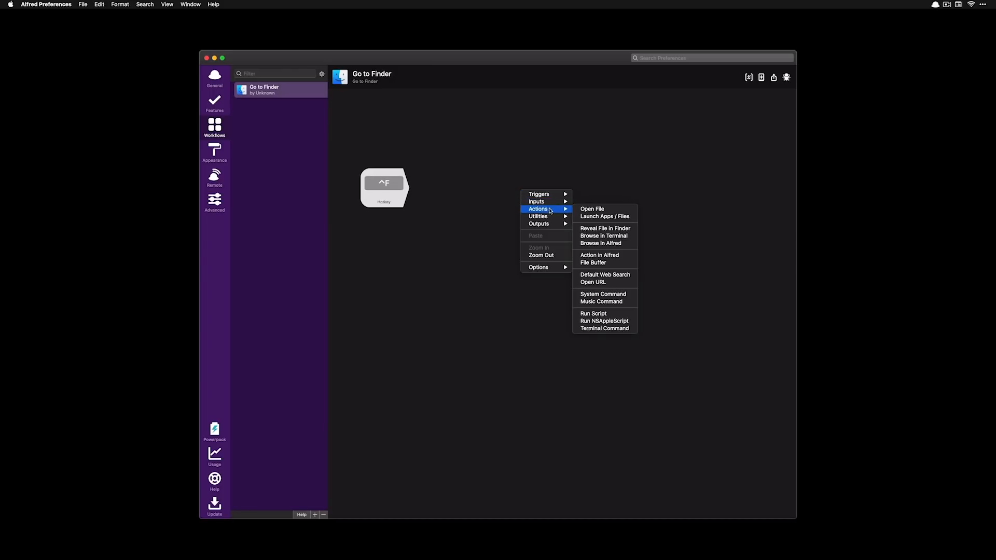
pyautogui.click(604, 216)
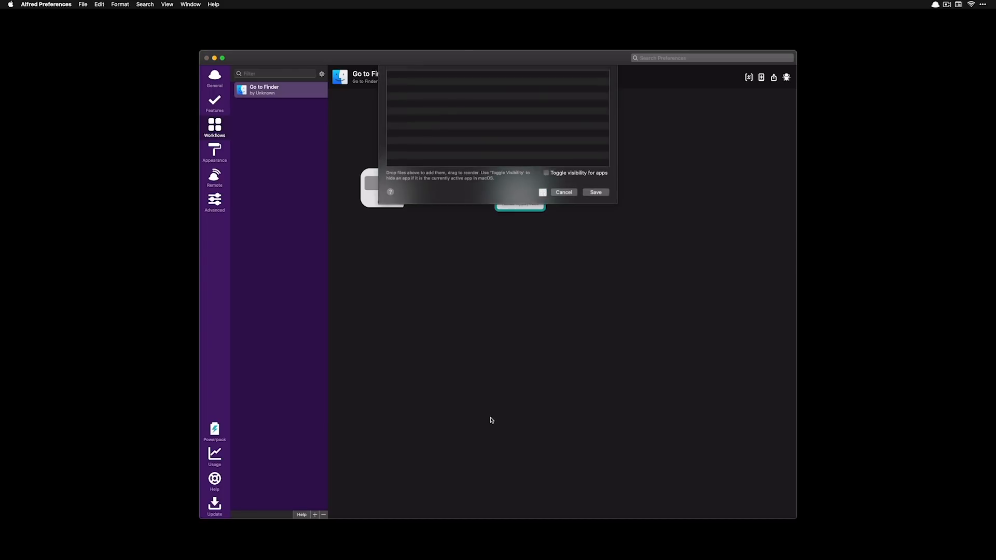
pyautogui.hotkey('alt', 'space')
pyautogui.write('finder.app')
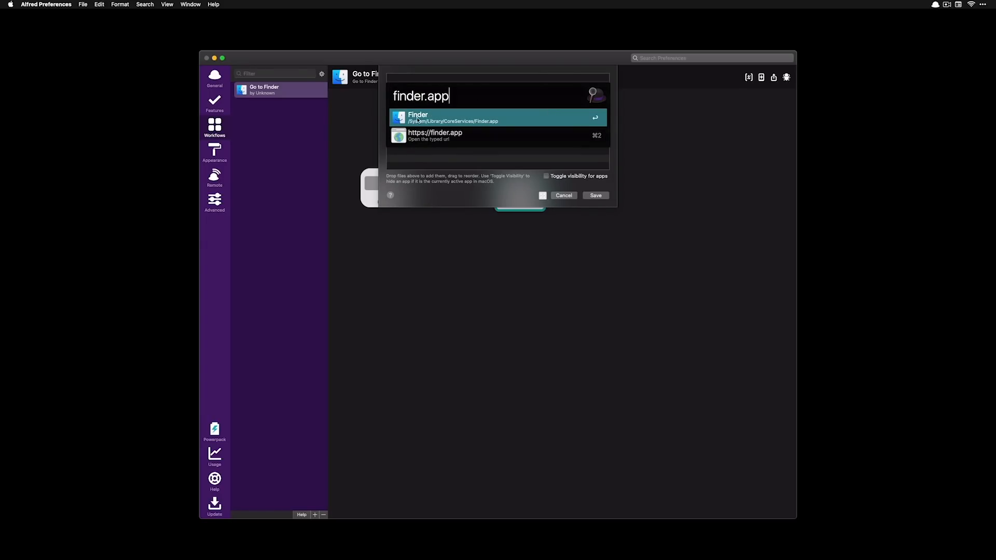
pyautogui.moveTo(417, 120); pyautogui.dragTo(463, 91)
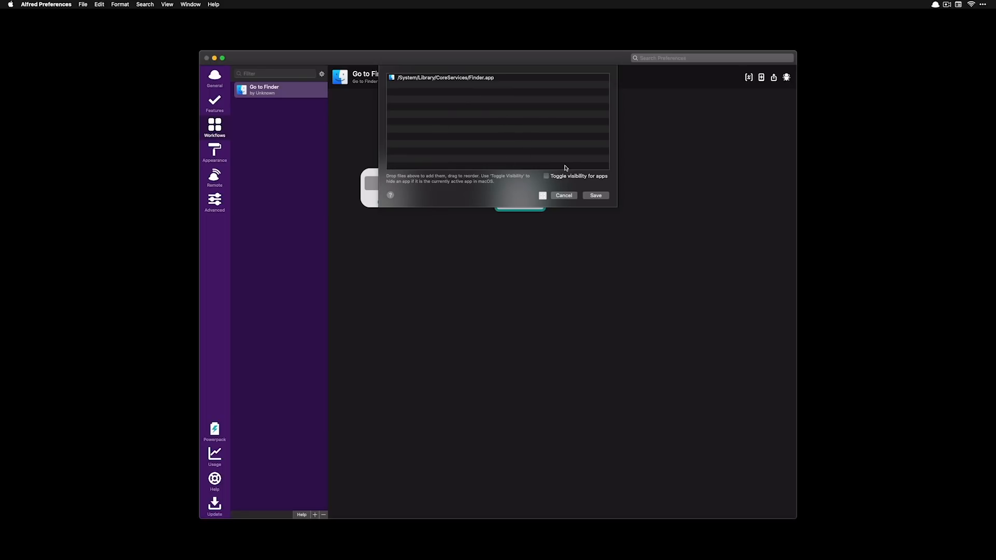
pyautogui.click(595, 196)
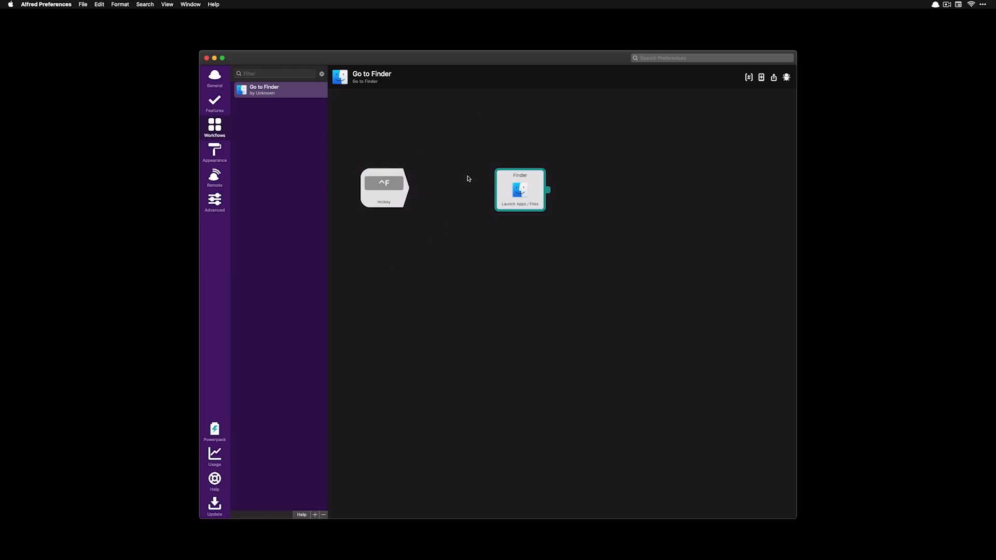
# Connect the ^F hotkey trigger to the Finder launch action and test it with Control-F
pyautogui.click(418, 187)
pyautogui.moveTo(415, 186); pyautogui.dragTo(519, 189)
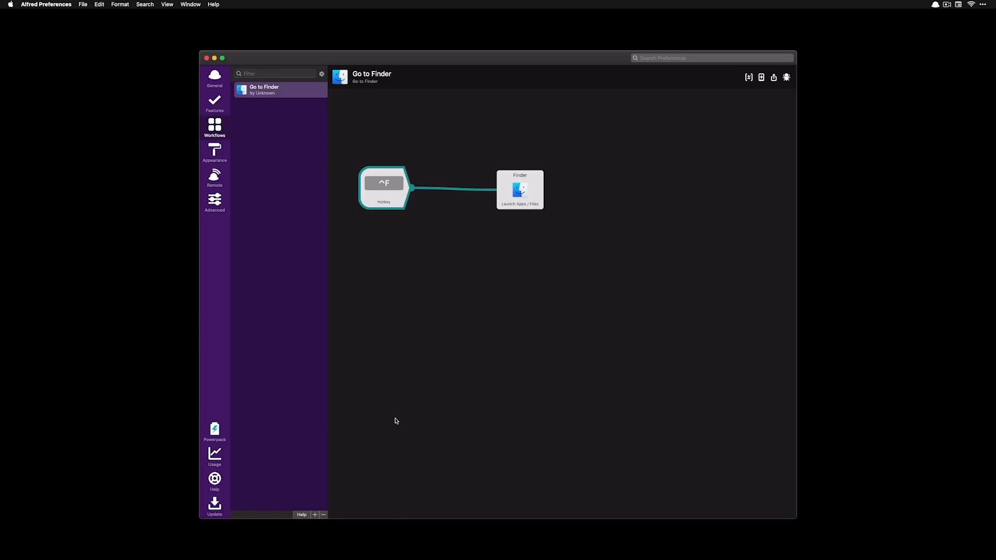
pyautogui.hotkey('ctrl', 'f')
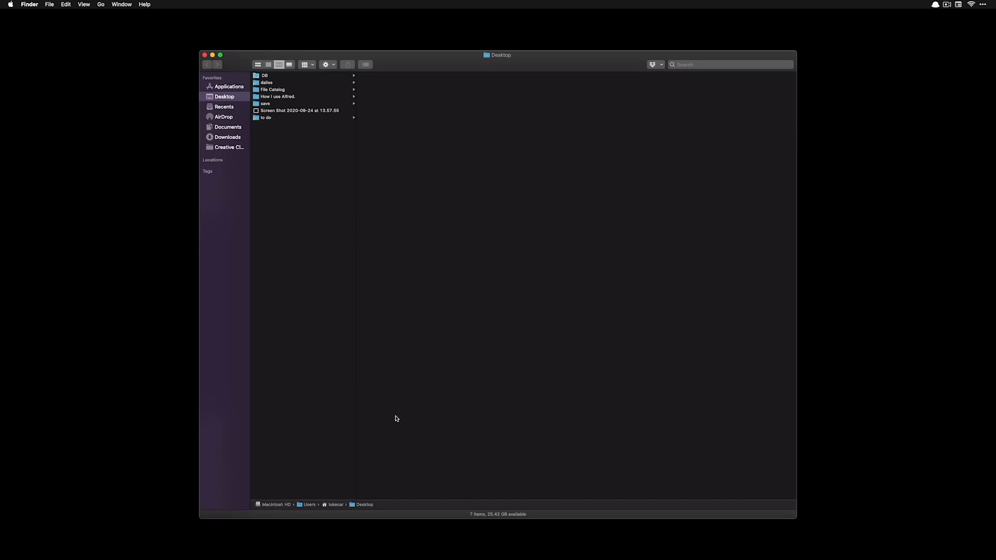
# Switch from the Finder Desktop window back to Alfred Preferences
pyautogui.press('super+Tab')
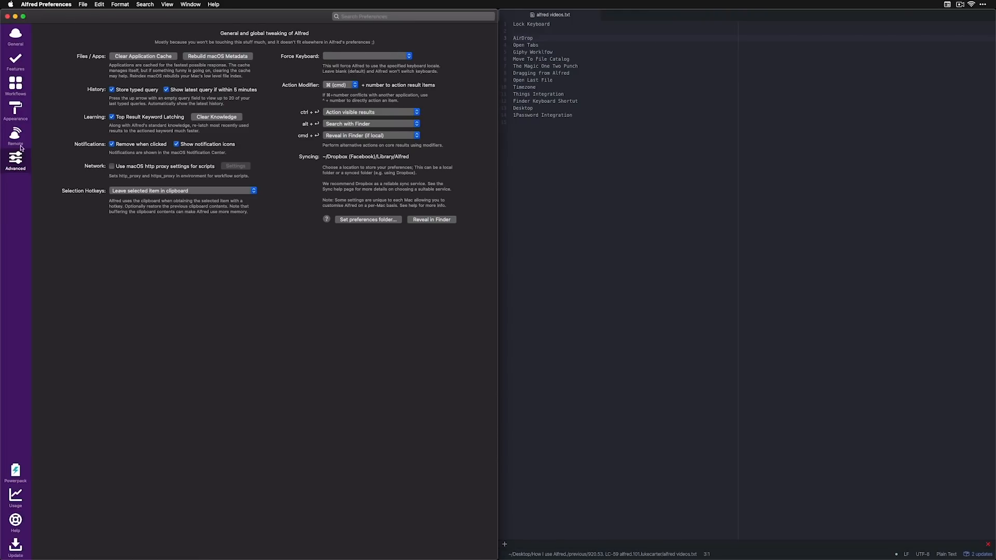
# Open the installed workflows list and run the AirDrop workflow via the 'air' keyword
pyautogui.click(9, 84)
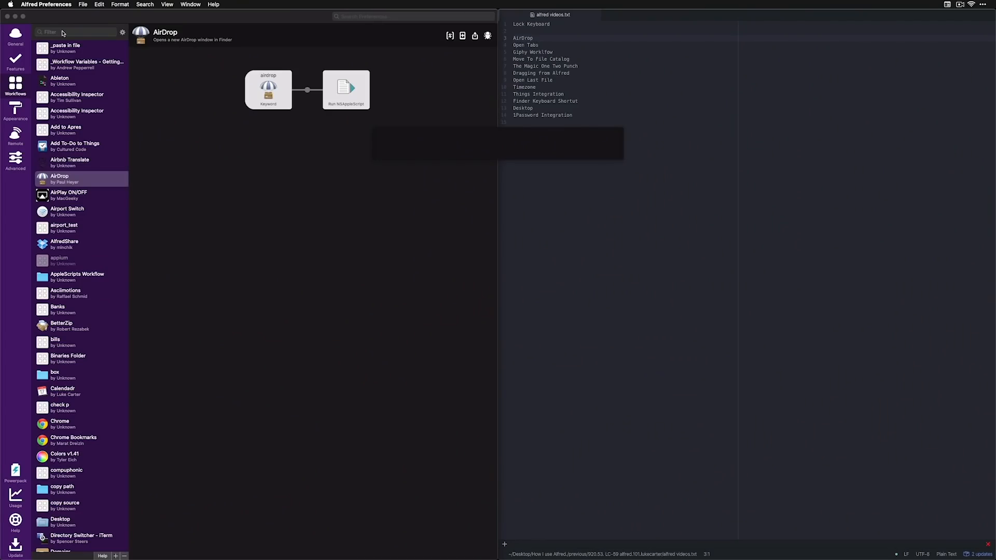
pyautogui.write('air')
pyautogui.press('Return')
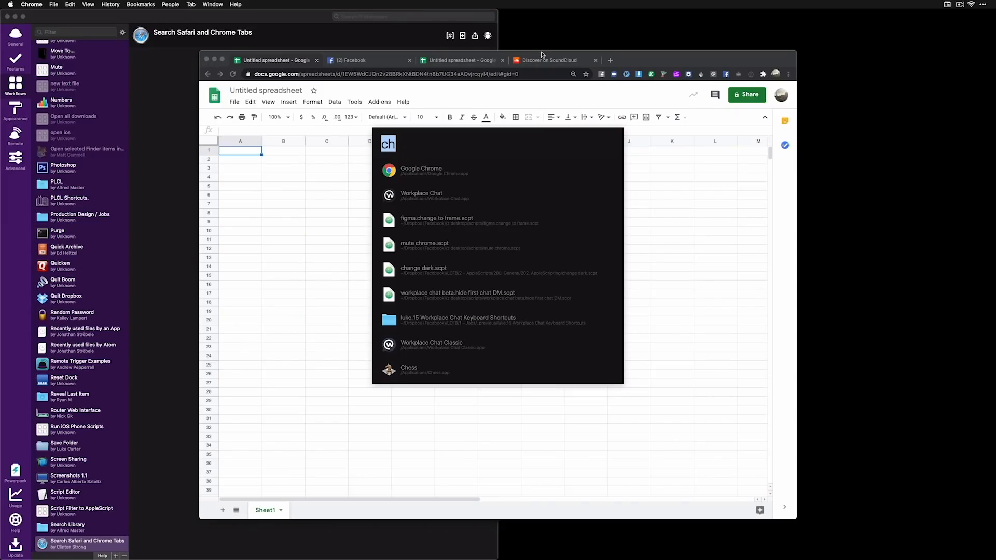
# Filter the open Chrome tabs in Alfred with 'tabs sou' to find SoundCloud
pyautogui.write('tabs')
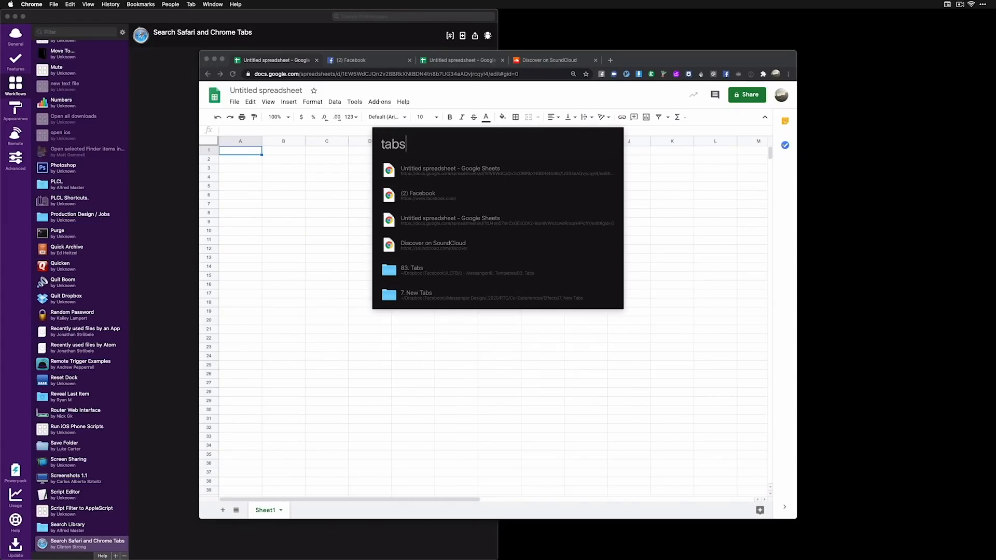
pyautogui.write(' sou')
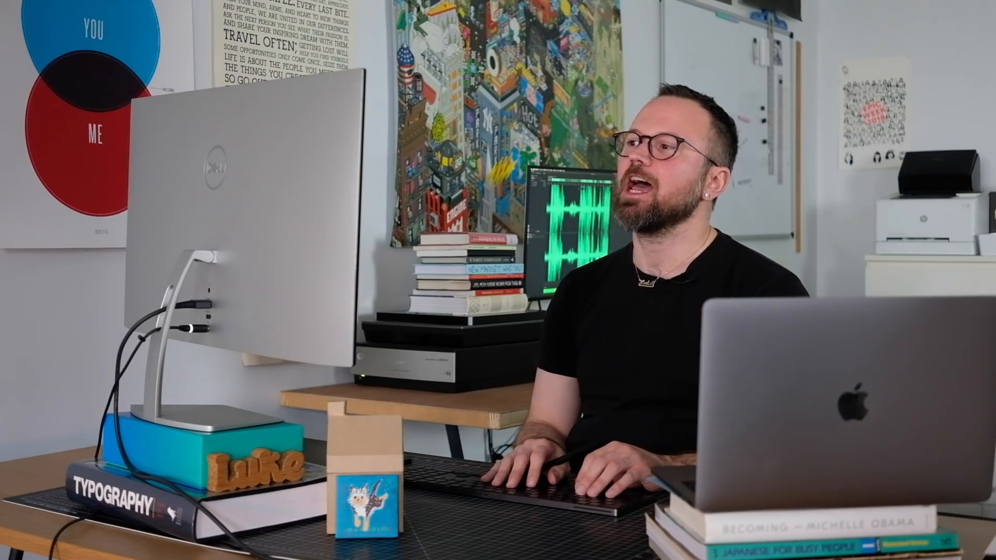